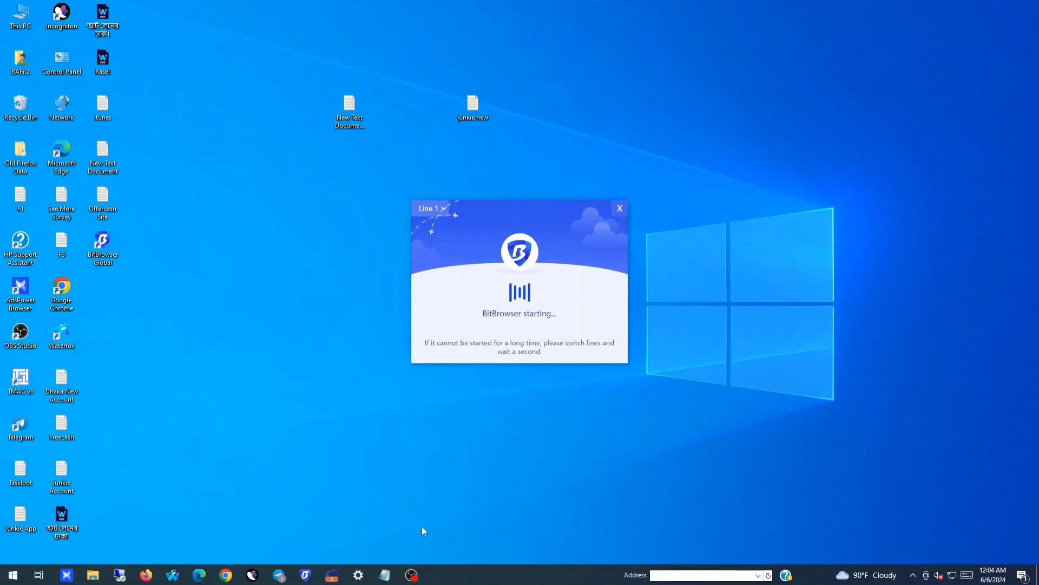
Step: Switch to the BitBrowser window and check the ISP and anonymity rating on the whoer.net page
{"action": "left_click", "coordinate": [331, 575]}
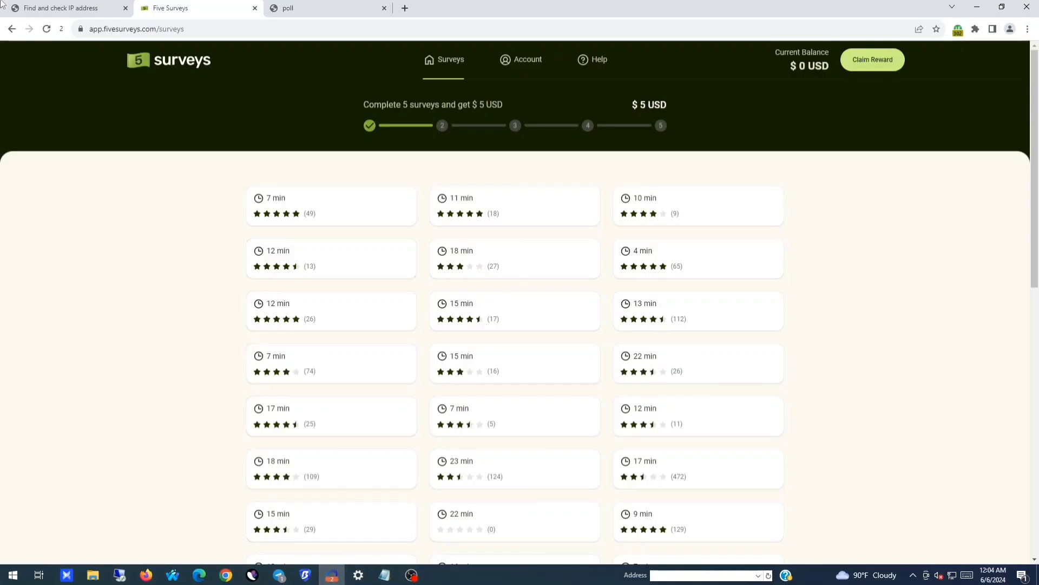
{"action": "left_click", "coordinate": [71, 11]}
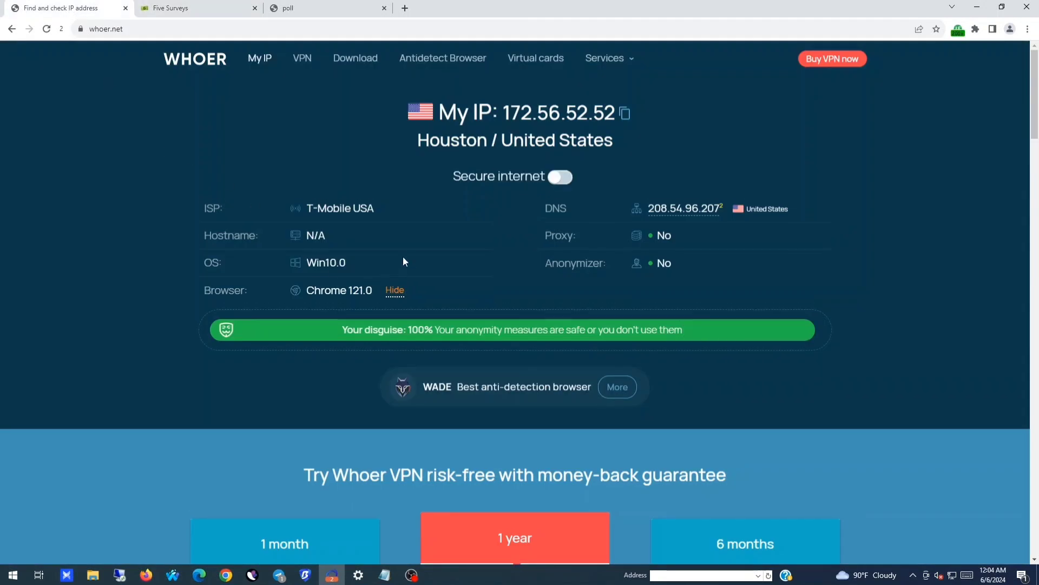
{"action": "left_click_drag", "start_coordinate": [303, 209], "coordinate": [371, 206]}
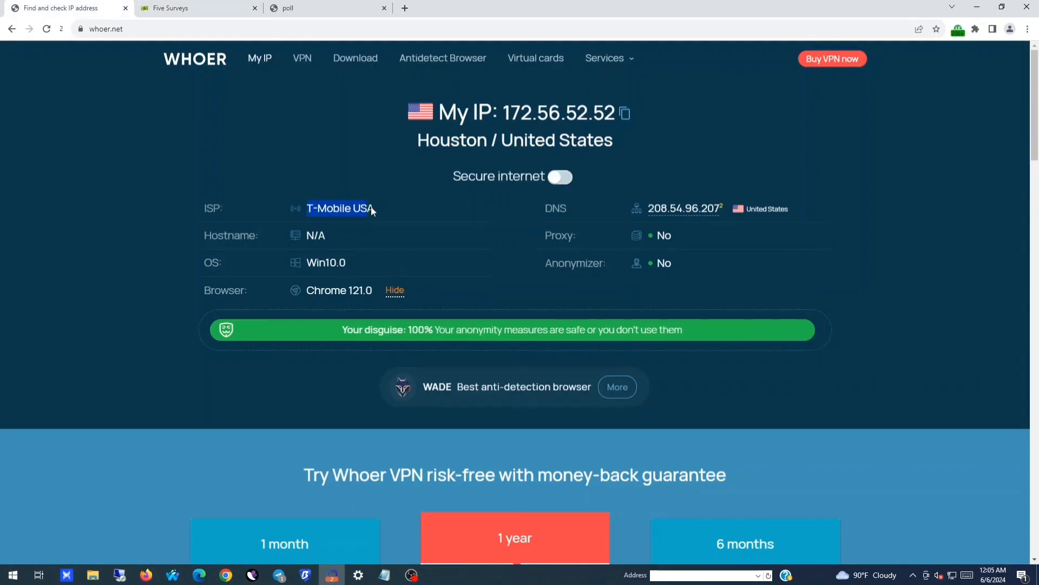
{"action": "left_click", "coordinate": [398, 211]}
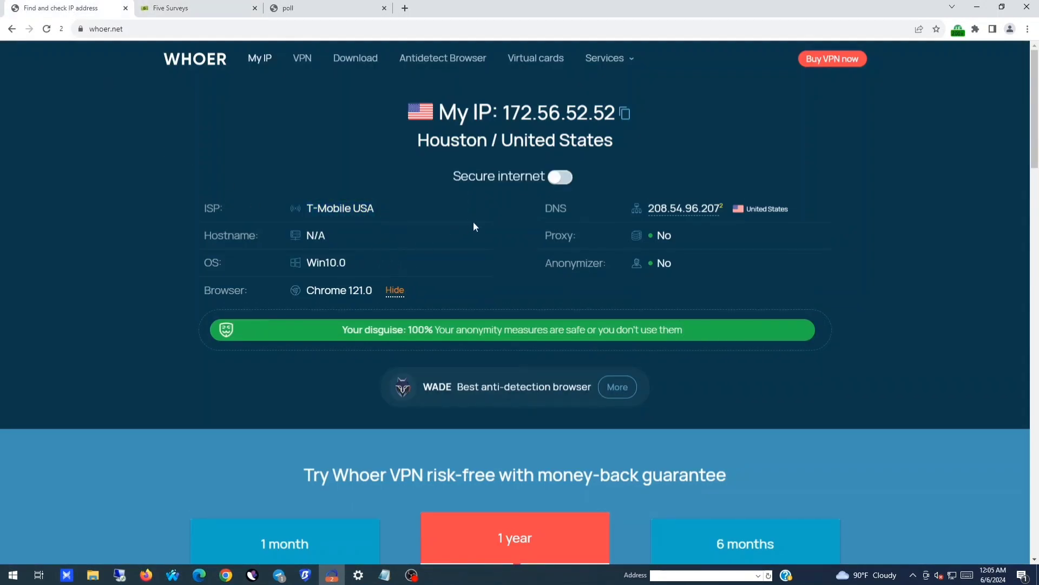
{"action": "scroll", "coordinate": [457, 235], "scroll_direction": "down", "scroll_amount": 2}
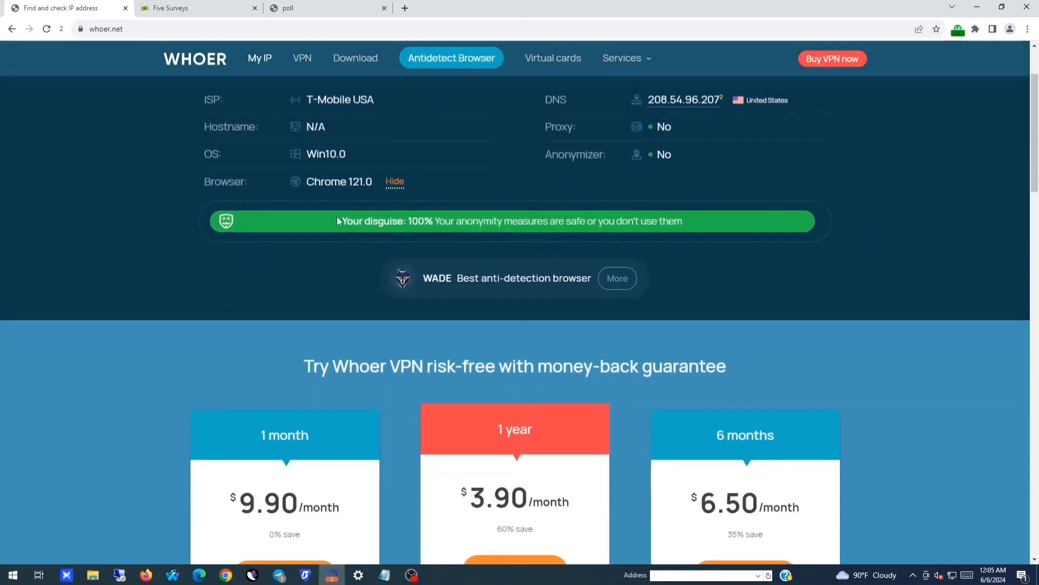
{"action": "left_click_drag", "start_coordinate": [337, 217], "coordinate": [678, 225]}
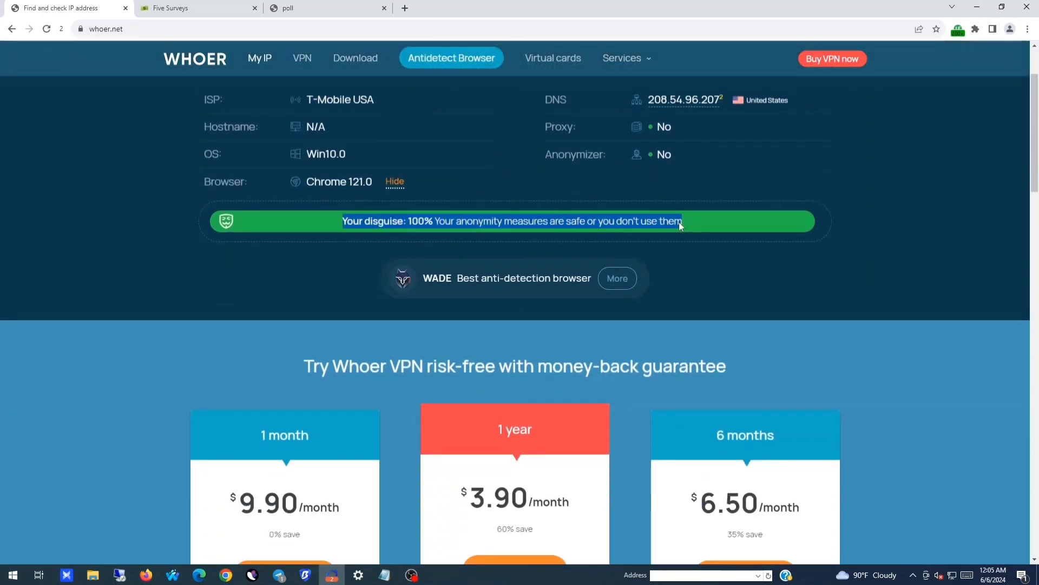
{"action": "scroll", "coordinate": [541, 238], "scroll_direction": "up", "scroll_amount": 2}
{"action": "left_click", "coordinate": [476, 235]}
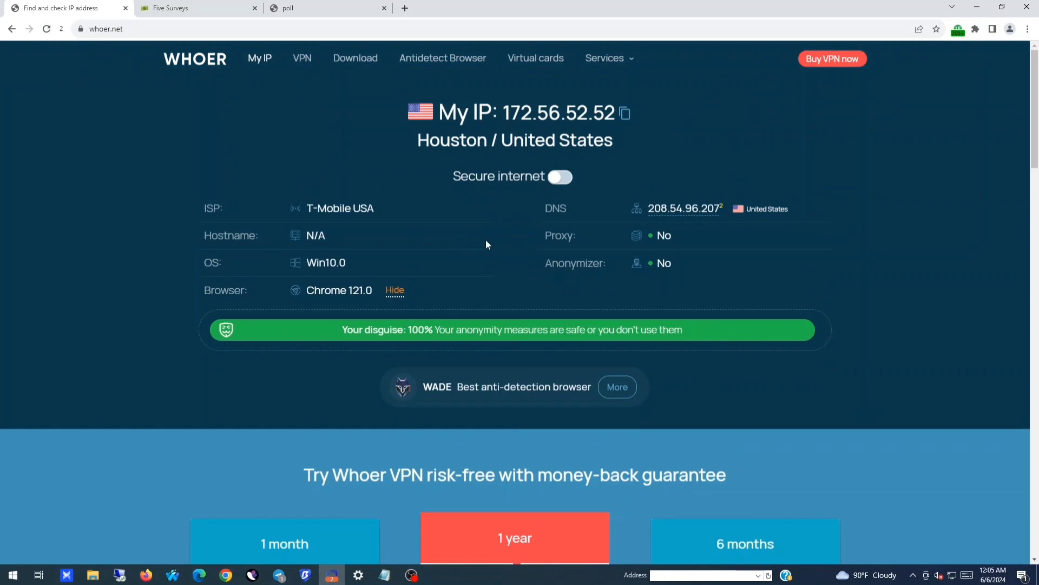
Step: Examine the whoer.net location and time sections, comparing the local time with the system time
{"action": "scroll", "coordinate": [485, 239], "scroll_direction": "down", "scroll_amount": 9}
{"action": "scroll", "coordinate": [490, 271], "scroll_direction": "up", "scroll_amount": 9}
{"action": "scroll", "coordinate": [525, 273], "scroll_direction": "down", "scroll_amount": 14}
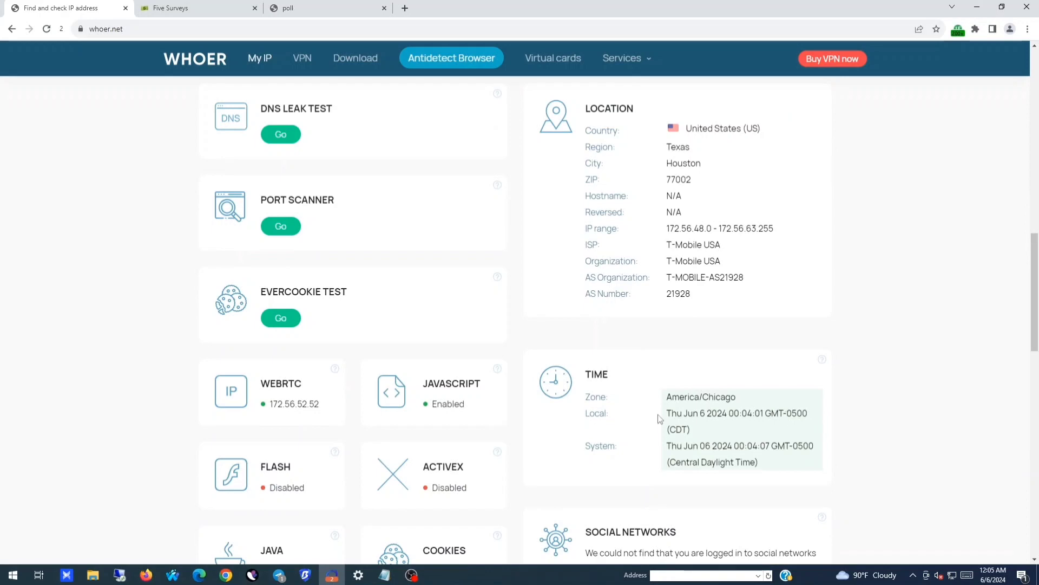
{"action": "left_click_drag", "start_coordinate": [663, 417], "coordinate": [810, 423]}
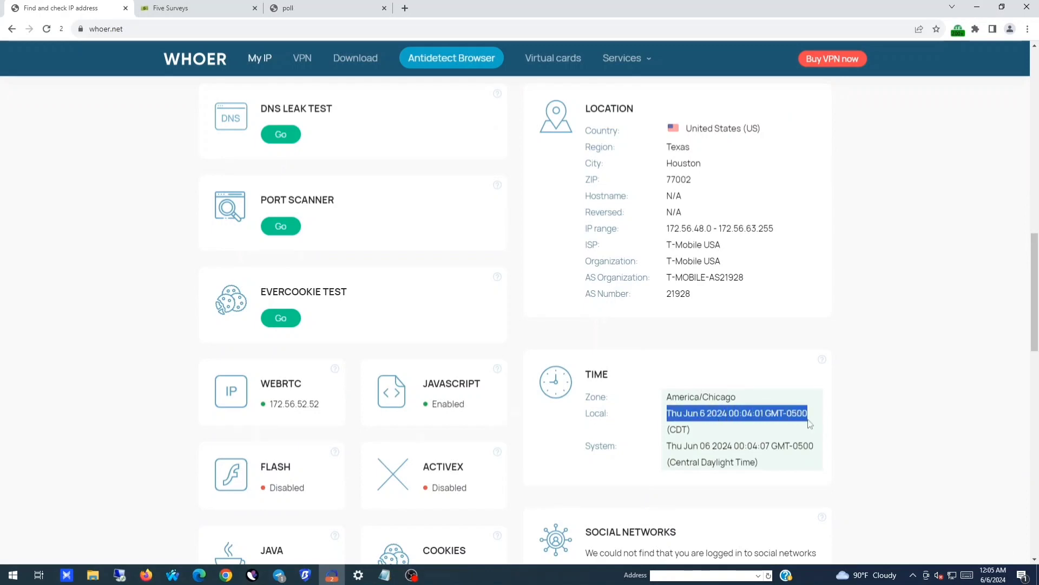
{"action": "left_click", "coordinate": [704, 377]}
{"action": "scroll", "coordinate": [529, 309], "scroll_direction": "up", "scroll_amount": 10}
{"action": "scroll", "coordinate": [308, 251], "scroll_direction": "up", "scroll_amount": 3}
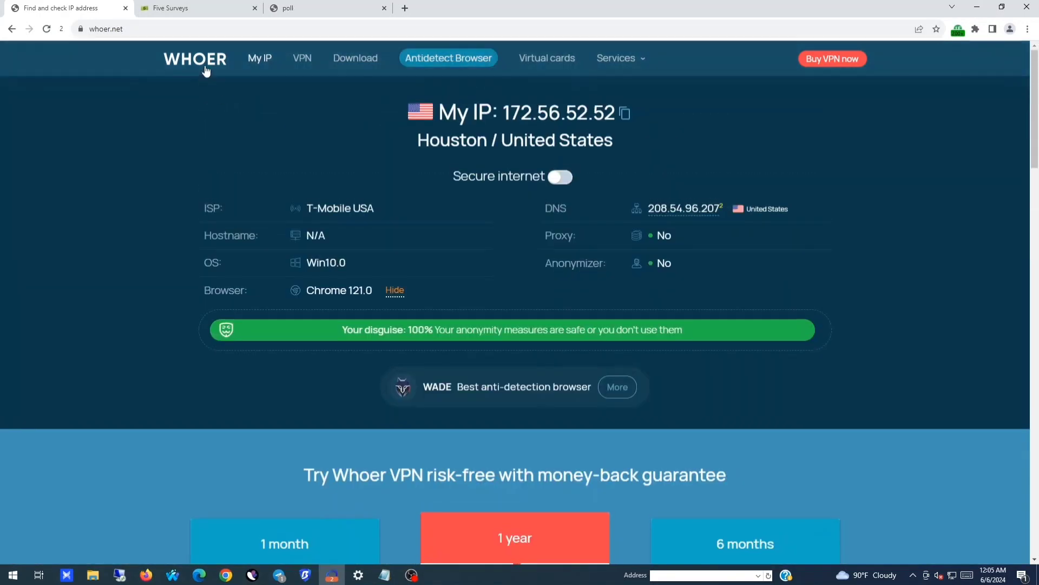
Step: Review the available surveys and the current balance on the Five Surveys site
{"action": "left_click", "coordinate": [171, 8]}
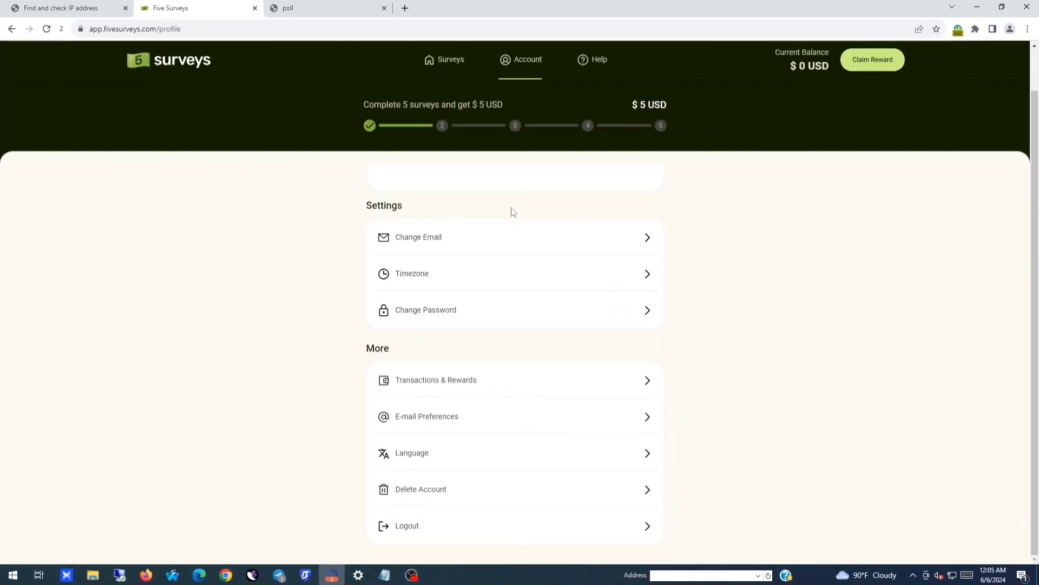
{"action": "left_click", "coordinate": [440, 66]}
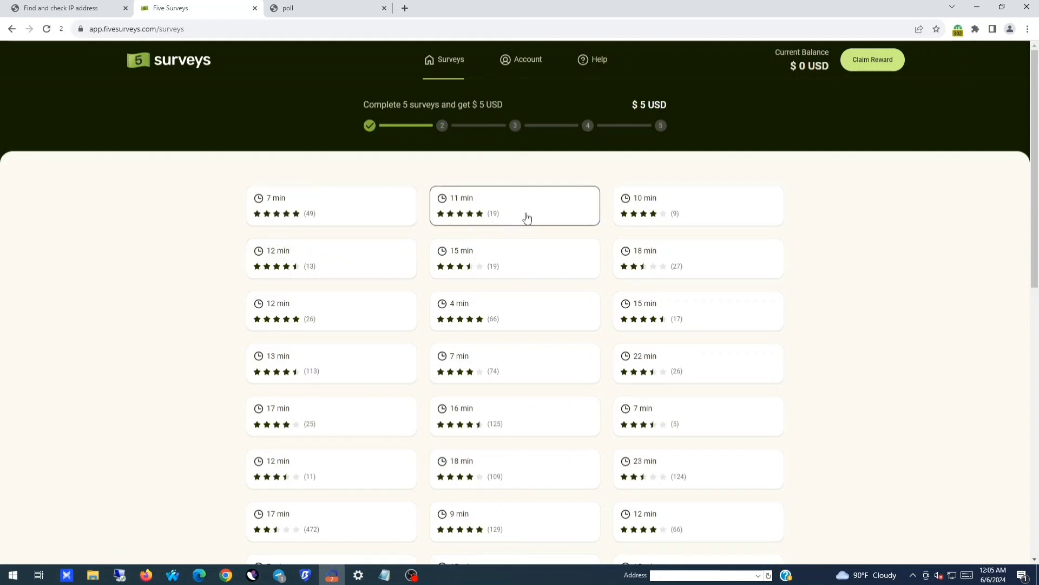
{"action": "scroll", "coordinate": [451, 332], "scroll_direction": "down", "scroll_amount": 2}
{"action": "scroll", "coordinate": [451, 331], "scroll_direction": "down", "scroll_amount": 4}
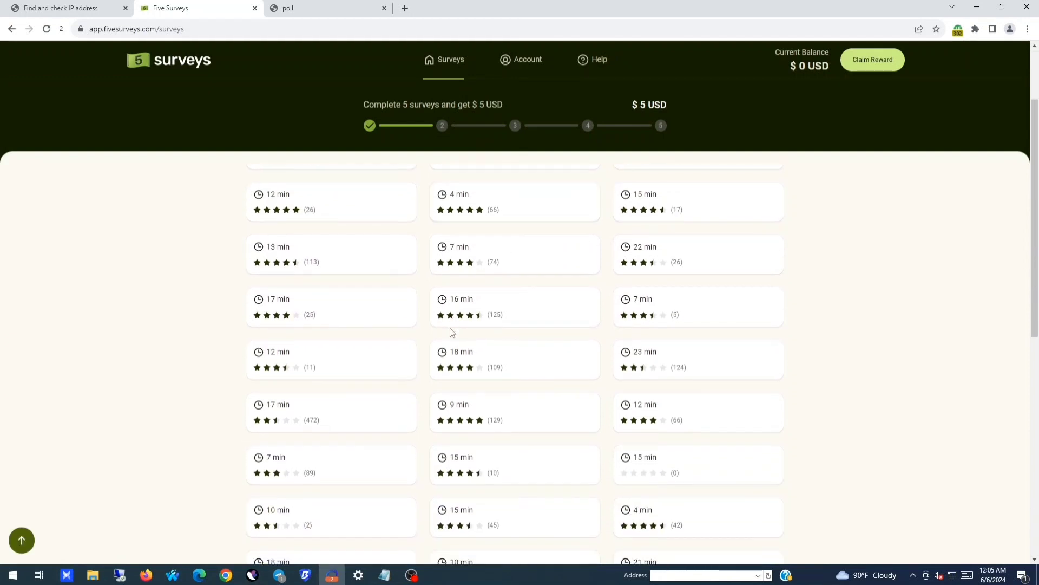
{"action": "scroll", "coordinate": [452, 332], "scroll_direction": "down", "scroll_amount": 4}
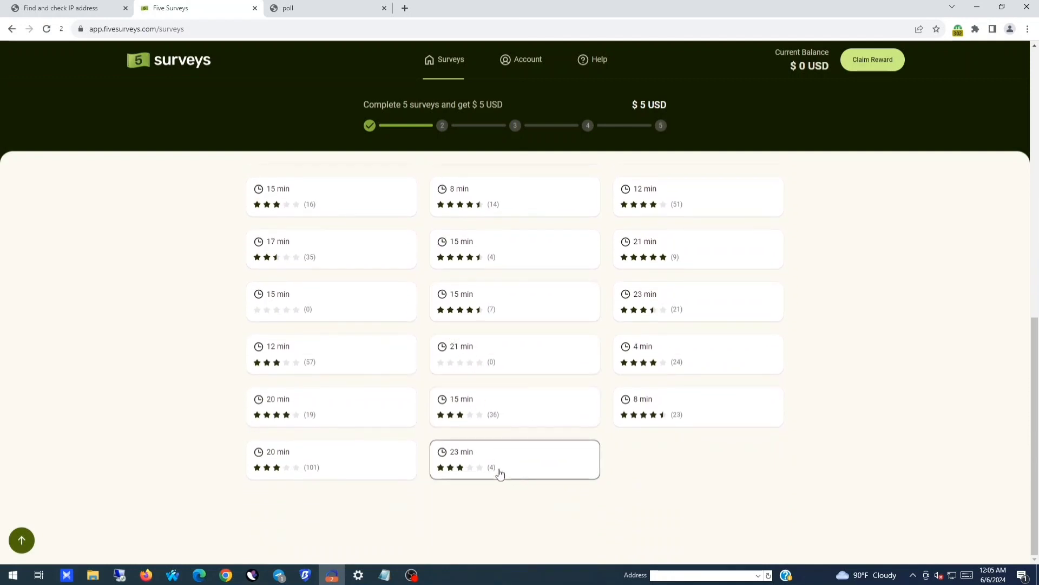
{"action": "scroll", "coordinate": [387, 357], "scroll_direction": "up", "scroll_amount": 2}
{"action": "scroll", "coordinate": [388, 347], "scroll_direction": "up", "scroll_amount": 5}
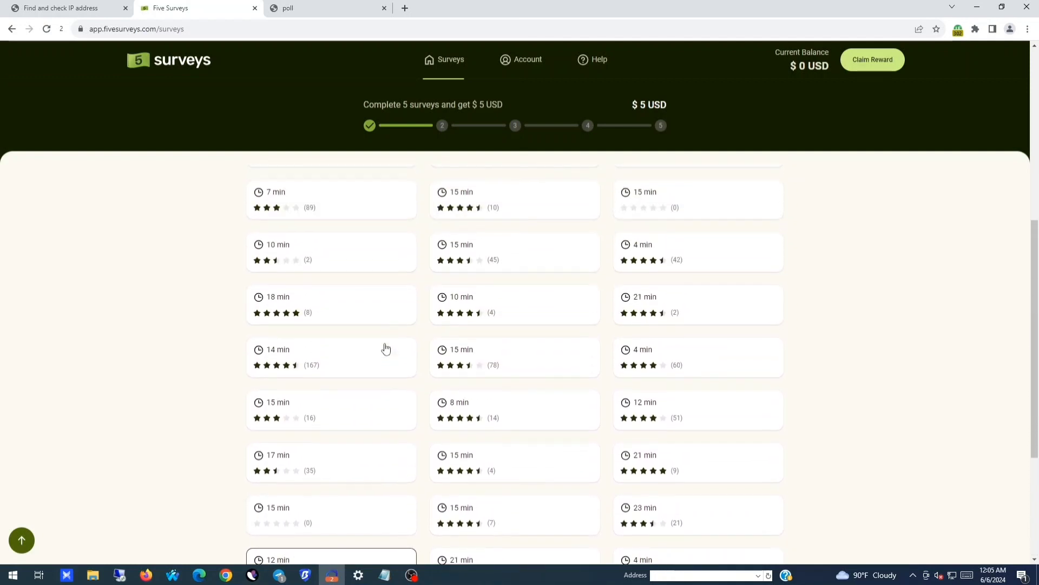
{"action": "scroll", "coordinate": [394, 345], "scroll_direction": "up", "scroll_amount": 3}
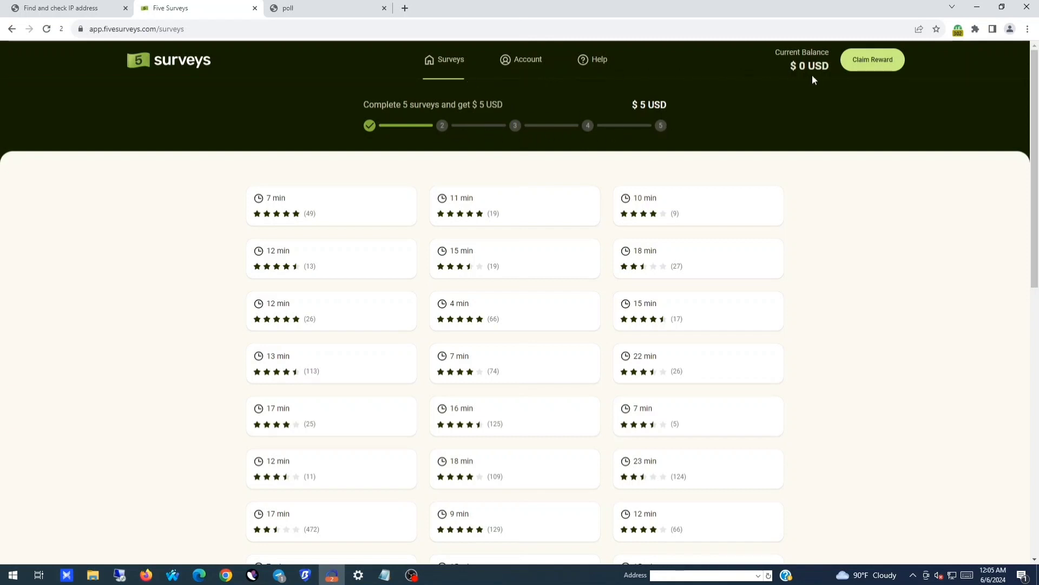
{"action": "left_click_drag", "start_coordinate": [789, 65], "coordinate": [824, 66]}
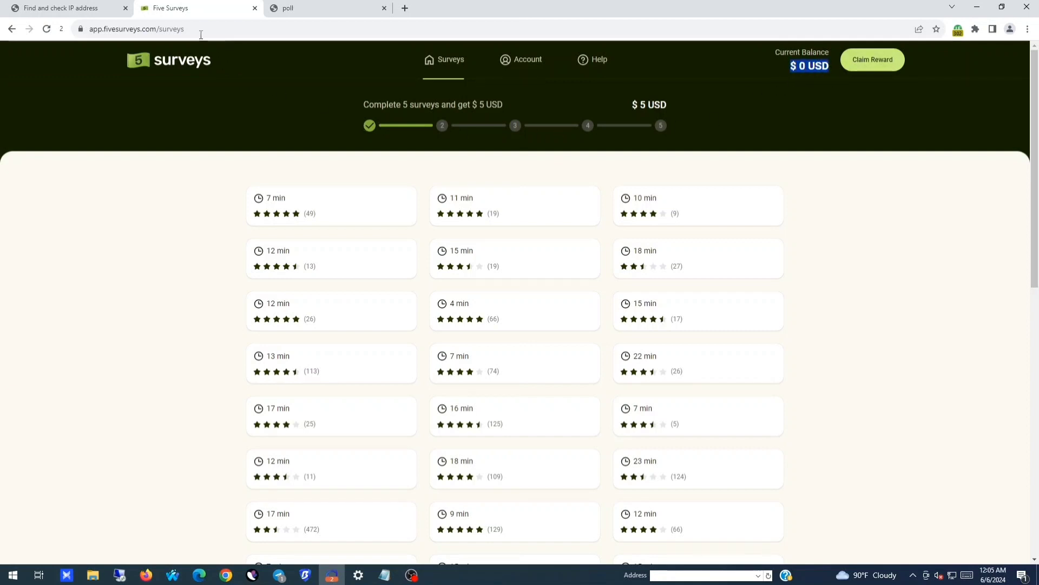
Step: Go to the open poll and submit the selected answer "Legal in all cases" to the Texas abortion question
{"action": "left_click", "coordinate": [299, 10]}
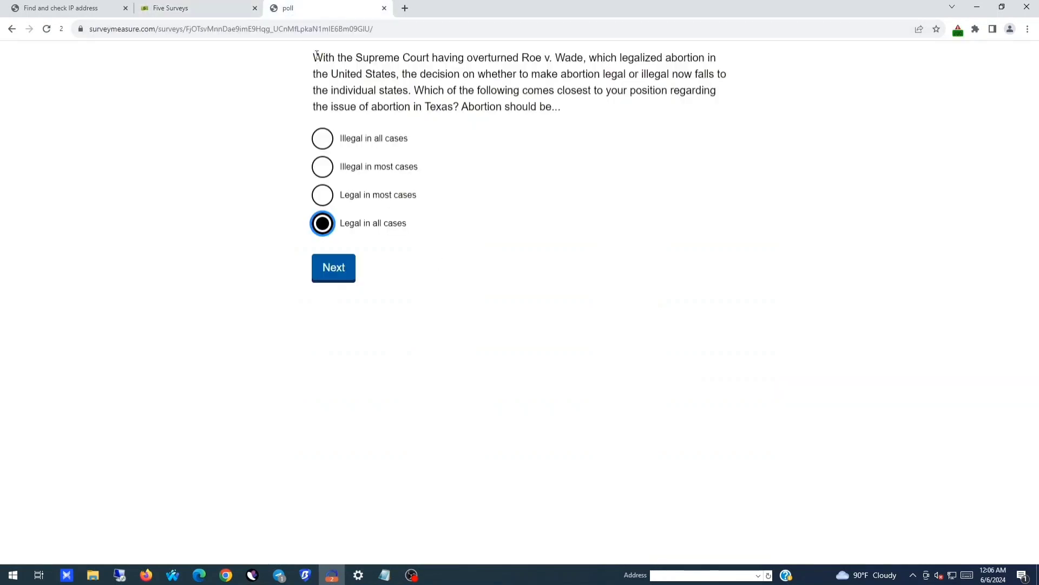
{"action": "left_click_drag", "start_coordinate": [308, 54], "coordinate": [582, 114]}
{"action": "left_click", "coordinate": [583, 115]}
{"action": "left_click", "coordinate": [337, 277]}
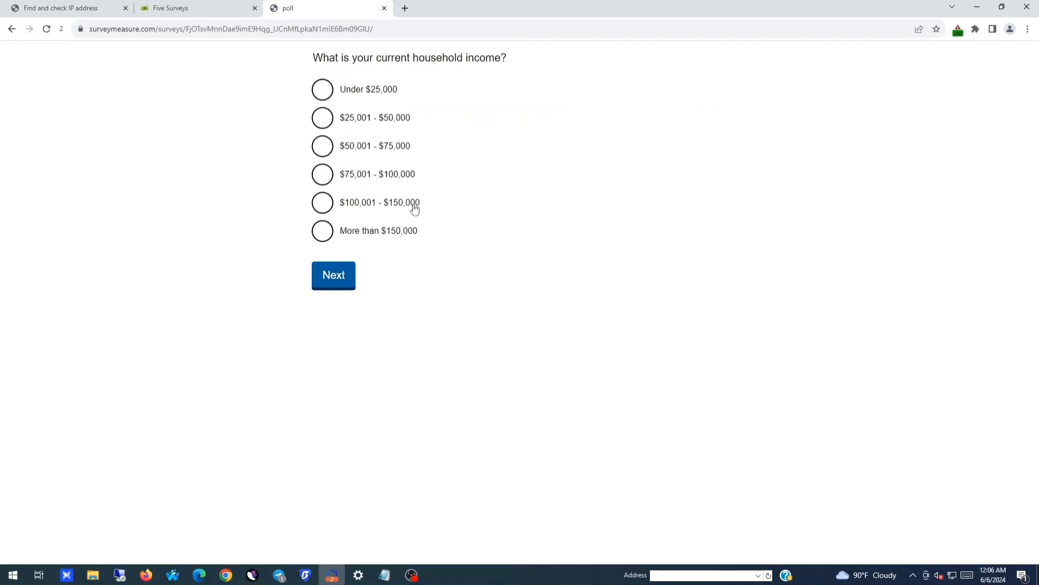
Step: Answer the current household income question with "$100,001 - $150,000" and submit it
{"action": "left_click_drag", "start_coordinate": [312, 60], "coordinate": [552, 57]}
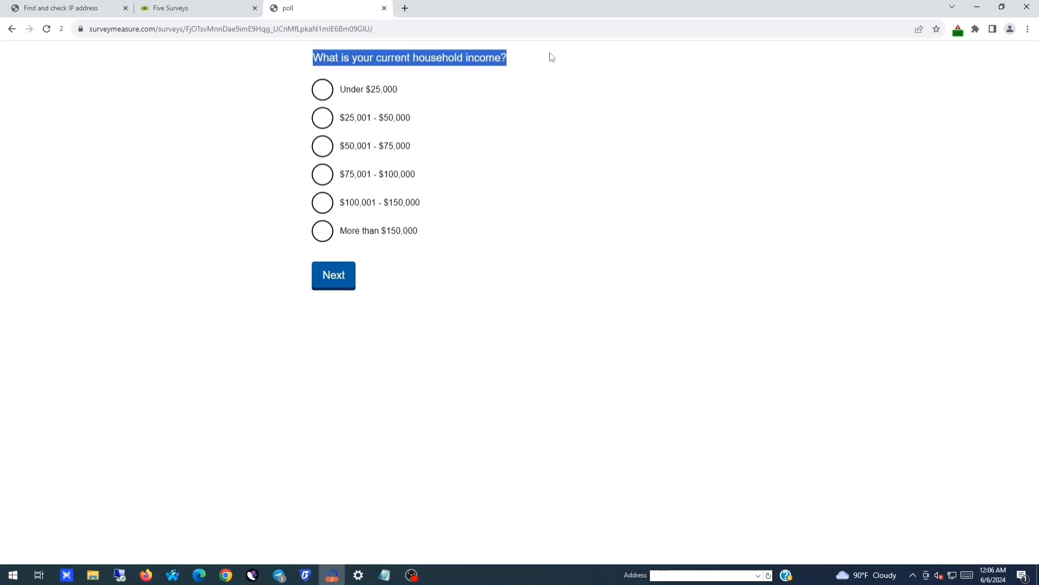
{"action": "left_click", "coordinate": [377, 202]}
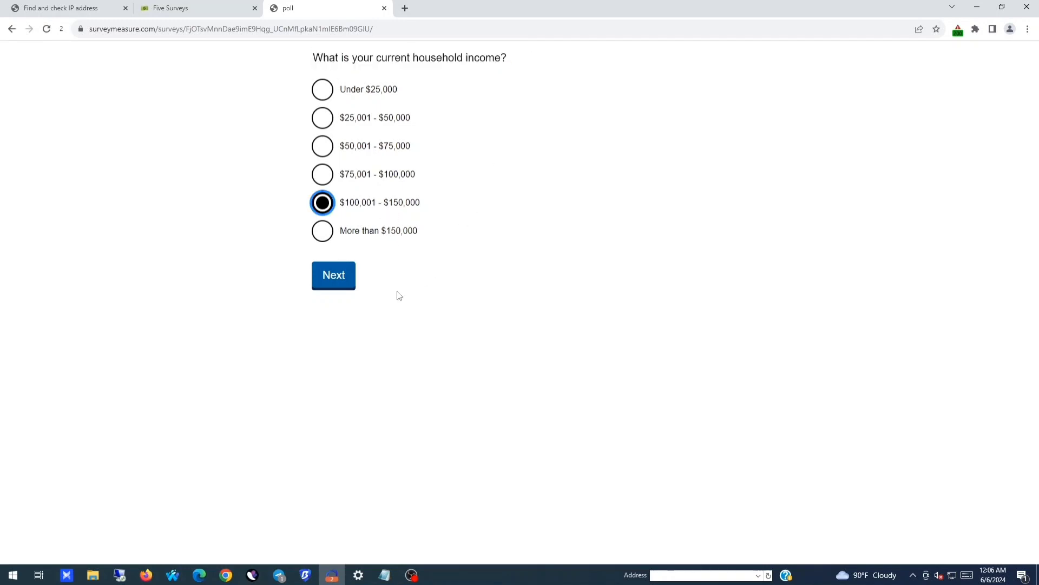
{"action": "left_click", "coordinate": [333, 277]}
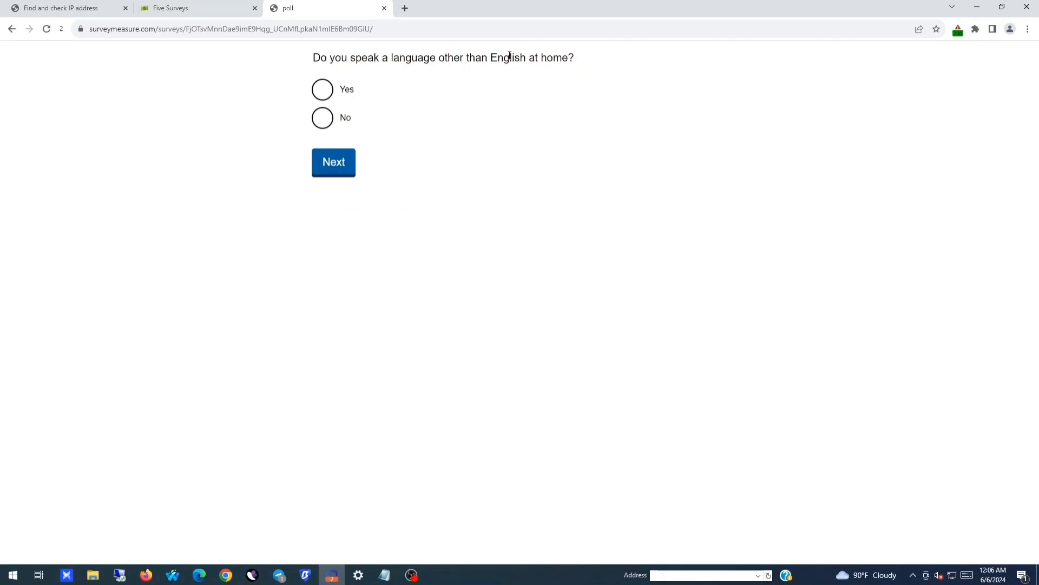
Step: Answer "Yes" to speaking a language other than English at home and submit it
{"action": "left_click_drag", "start_coordinate": [311, 58], "coordinate": [576, 59]}
{"action": "left_click", "coordinate": [511, 88]}
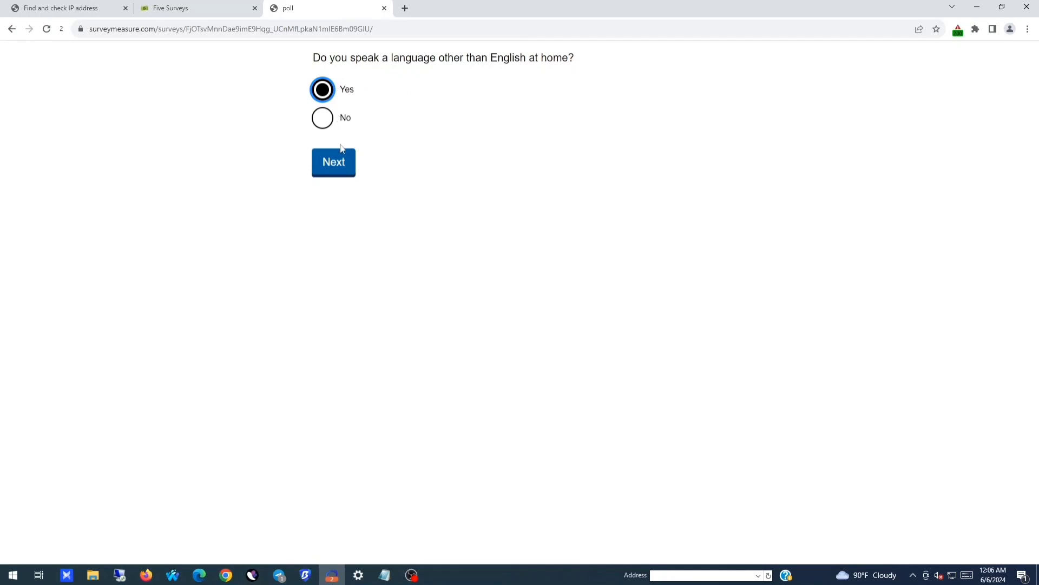
{"action": "left_click", "coordinate": [340, 165]}
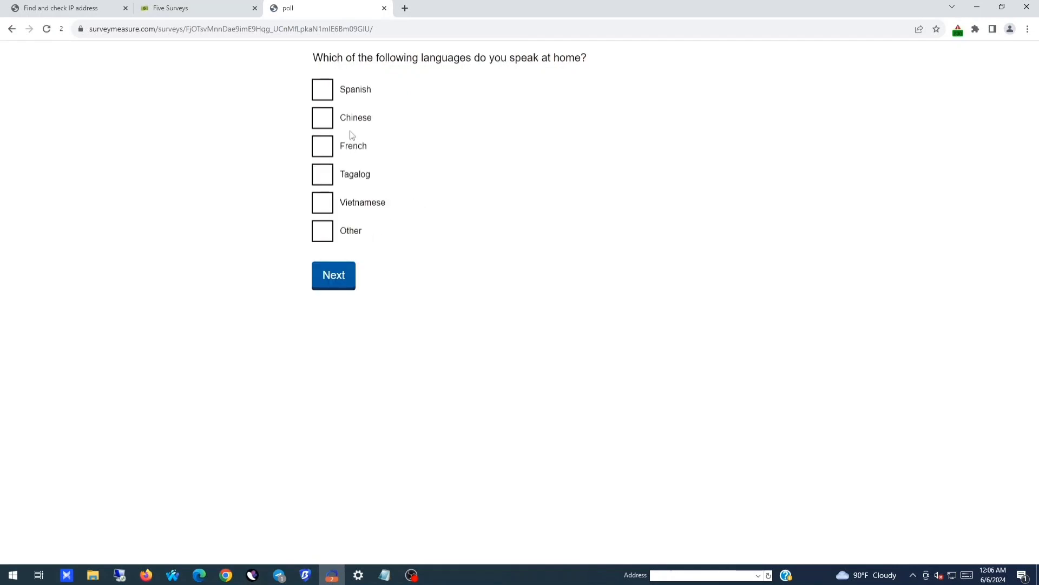
Step: Submit "Spanish" as the language spoken at home and "Very well" as the level of English
{"action": "left_click", "coordinate": [325, 93]}
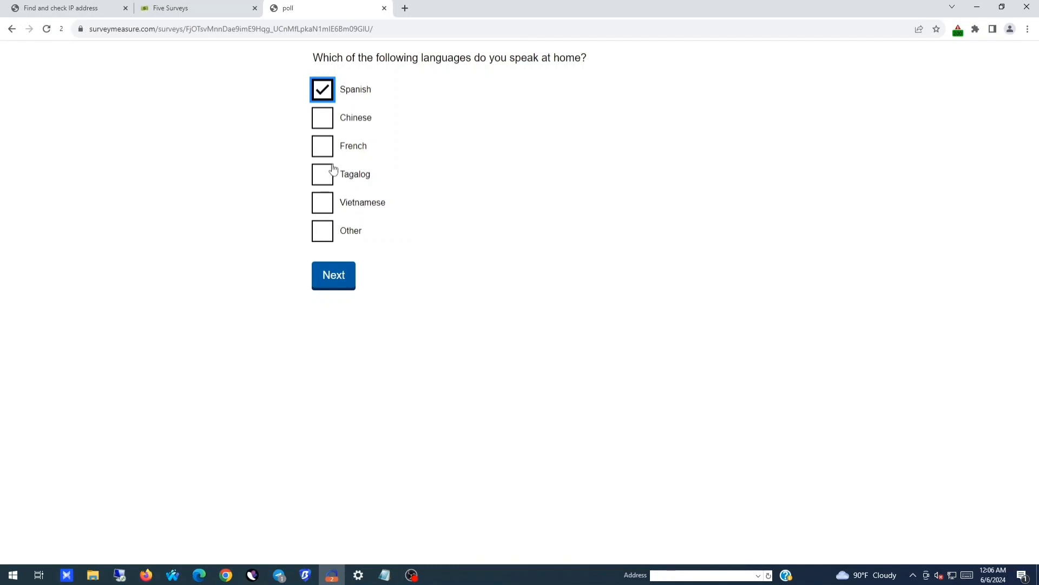
{"action": "left_click", "coordinate": [343, 276]}
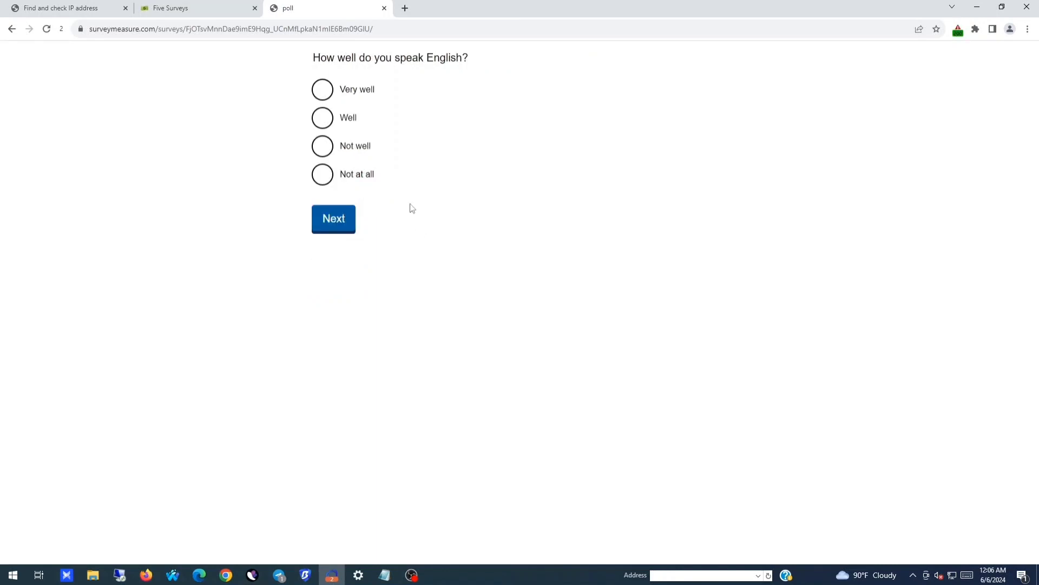
{"action": "left_click", "coordinate": [326, 98]}
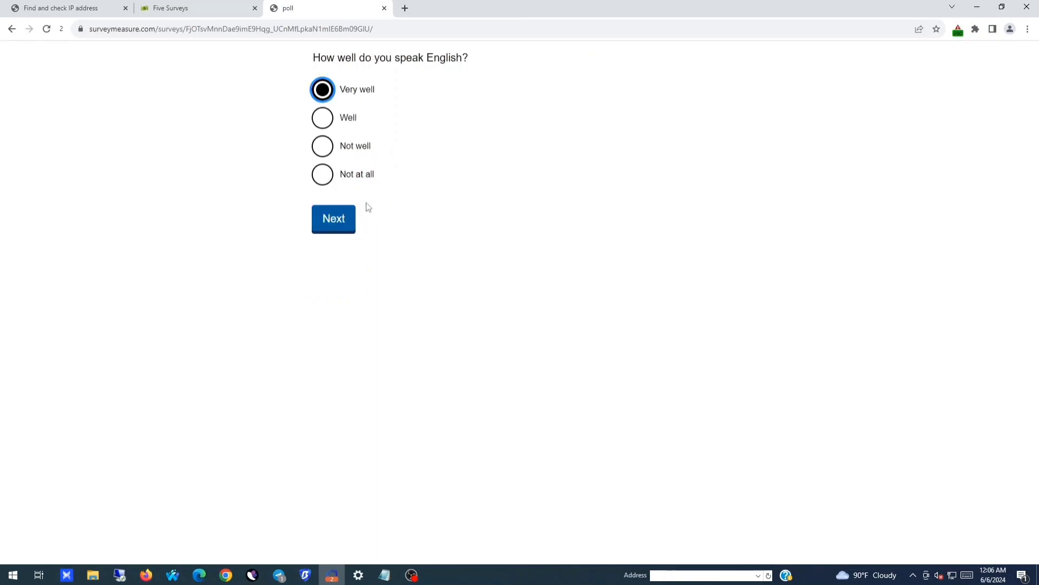
{"action": "left_click", "coordinate": [340, 223]}
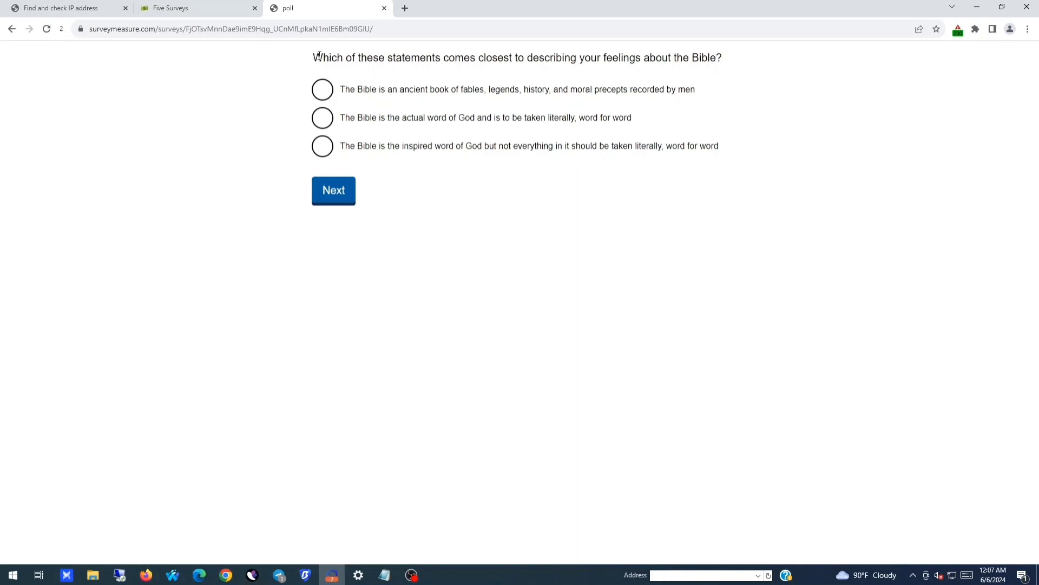
Step: Copy the poll question about the Bible, search Google for it in a new tab, and expand "How do Christians interpret the Bible?"
{"action": "left_click_drag", "start_coordinate": [319, 56], "coordinate": [740, 57]}
{"action": "right_click", "coordinate": [681, 56]}
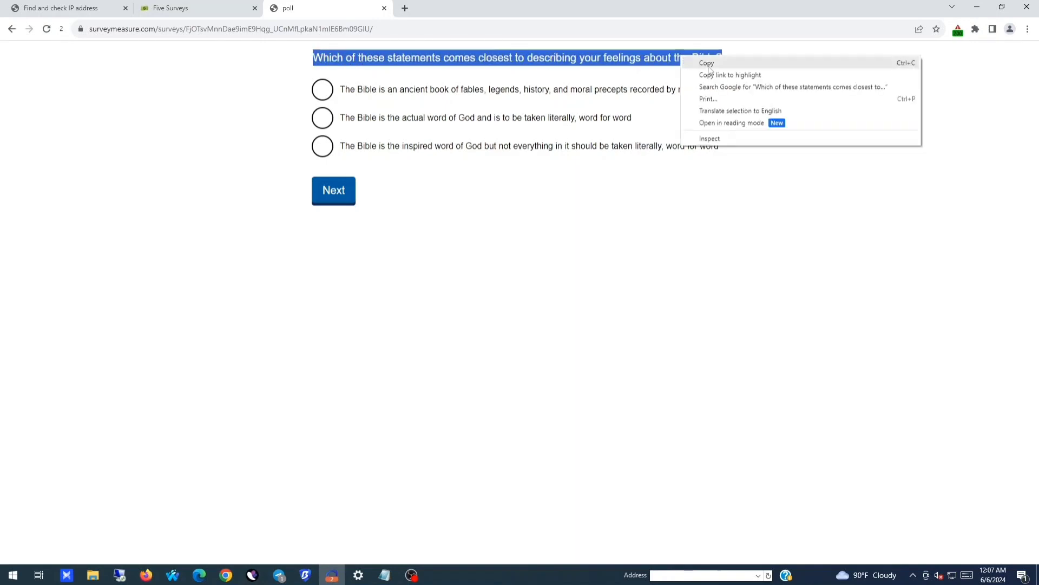
{"action": "left_click", "coordinate": [707, 64]}
{"action": "left_click", "coordinate": [406, 8]}
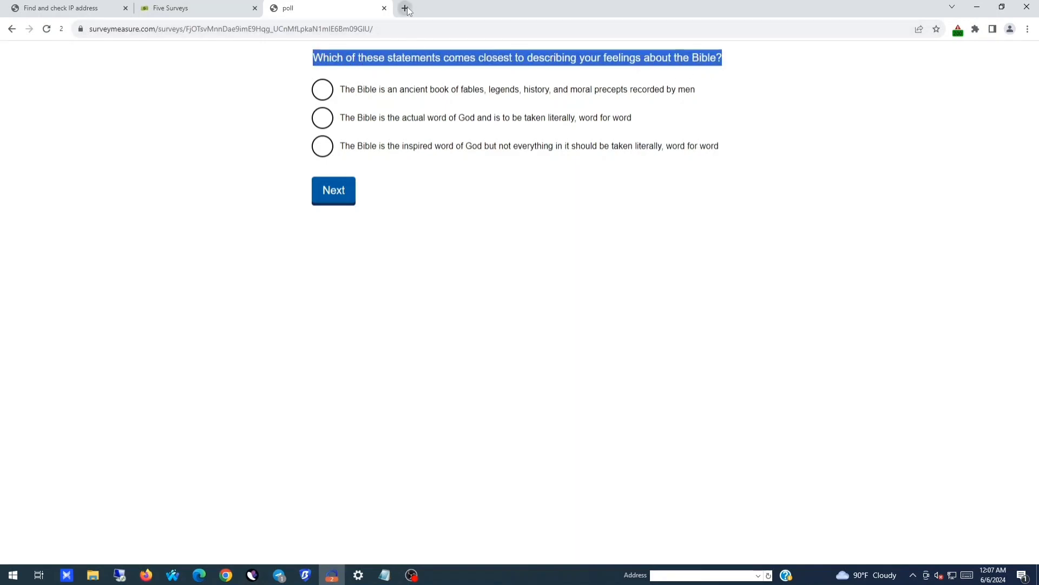
{"action": "right_click", "coordinate": [341, 30]}
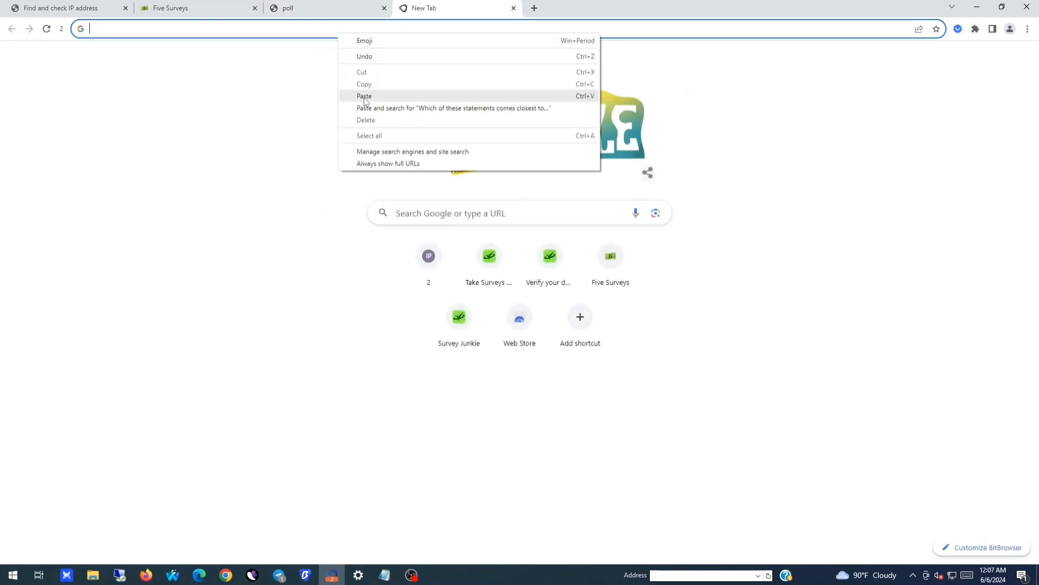
{"action": "left_click", "coordinate": [363, 93]}
{"action": "key", "text": "Return"}
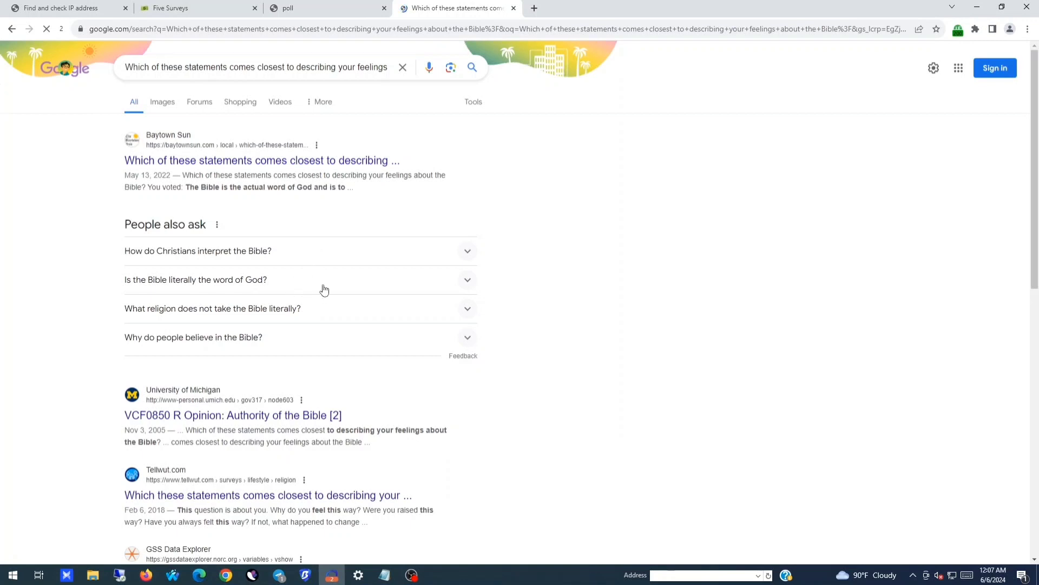
{"action": "left_click", "coordinate": [464, 257]}
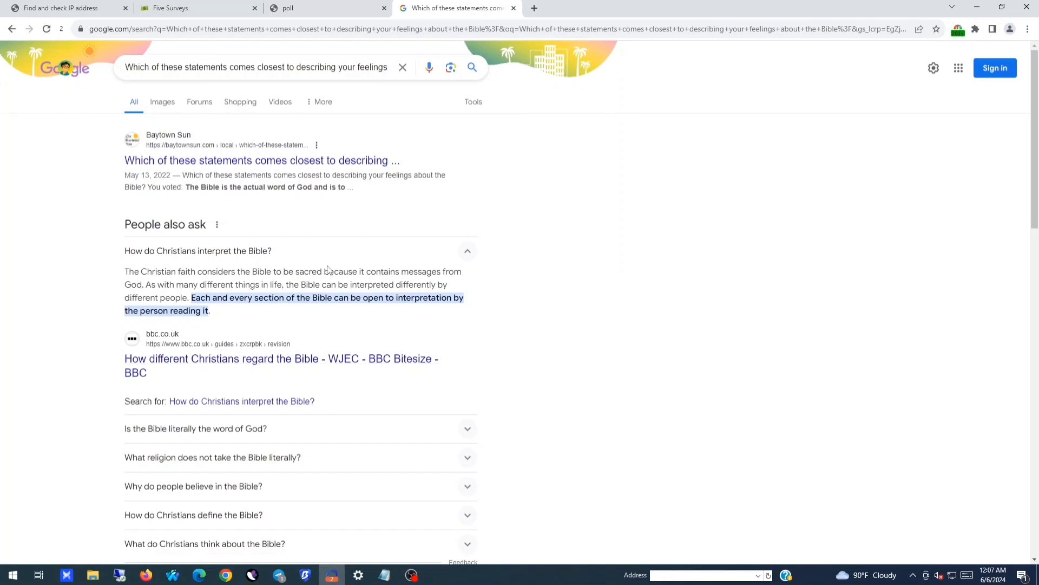
Step: Return to the poll, submit "The Bible is the actual word of God and is to be taken literally, word for word", and close the Google results
{"action": "left_click", "coordinate": [342, 8]}
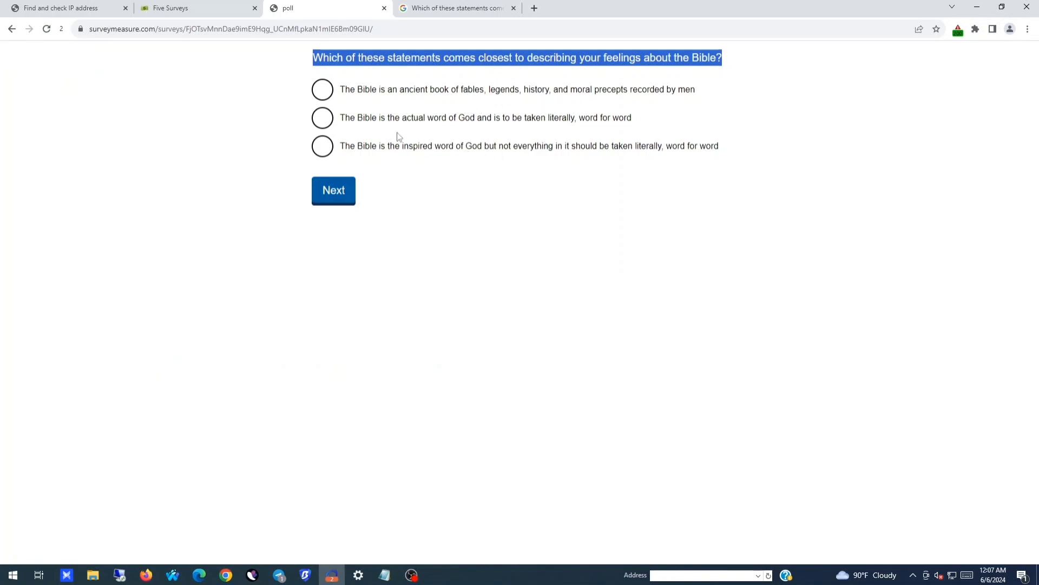
{"action": "left_click", "coordinate": [453, 126]}
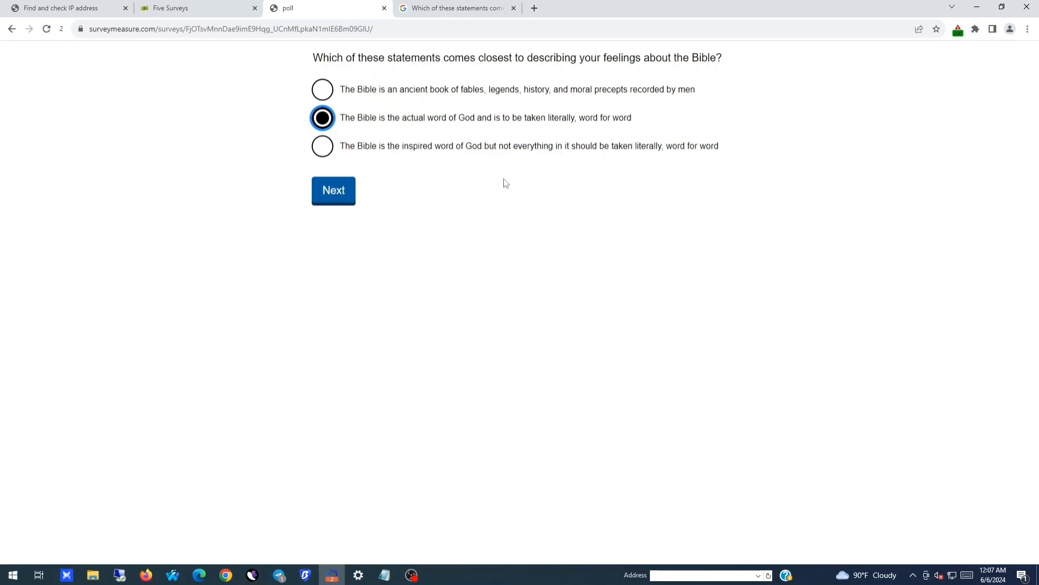
{"action": "left_click", "coordinate": [341, 196]}
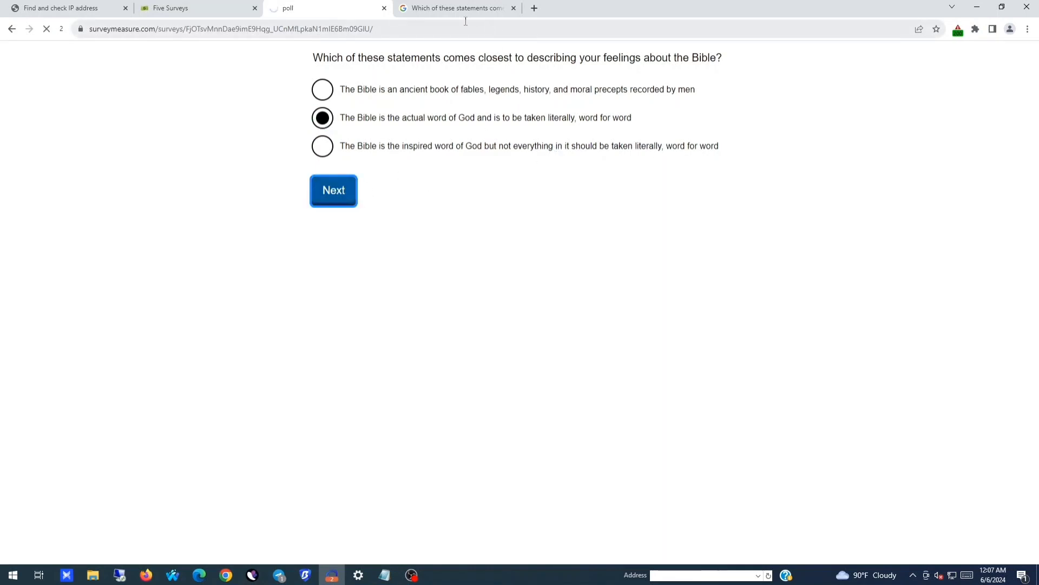
{"action": "left_click", "coordinate": [513, 8]}
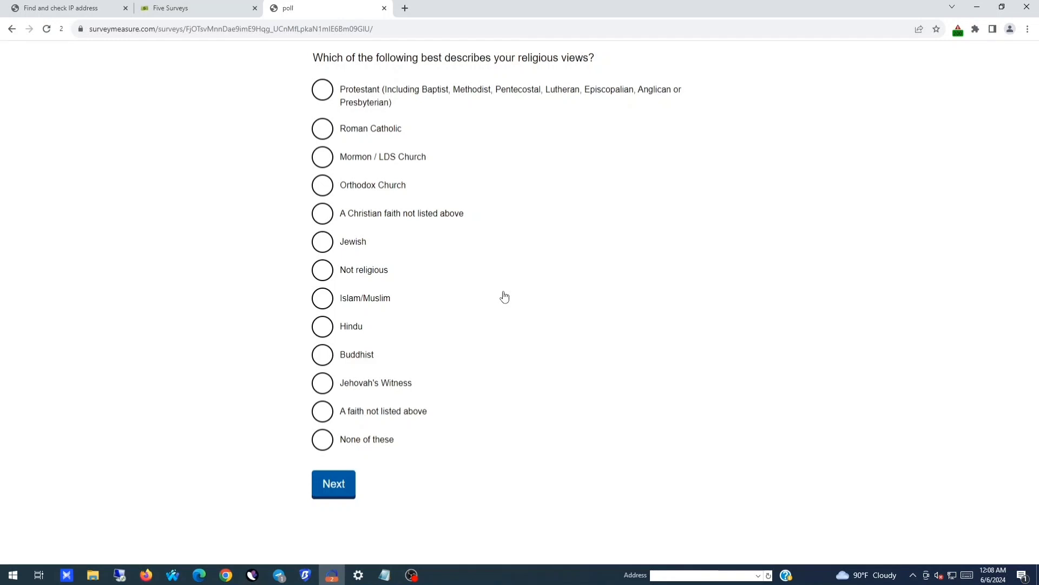
Step: Submit "Islam/Muslim" as the religious views and "Yes" to having guns or revolvers at home
{"action": "left_click", "coordinate": [389, 299]}
{"action": "left_click", "coordinate": [334, 489]}
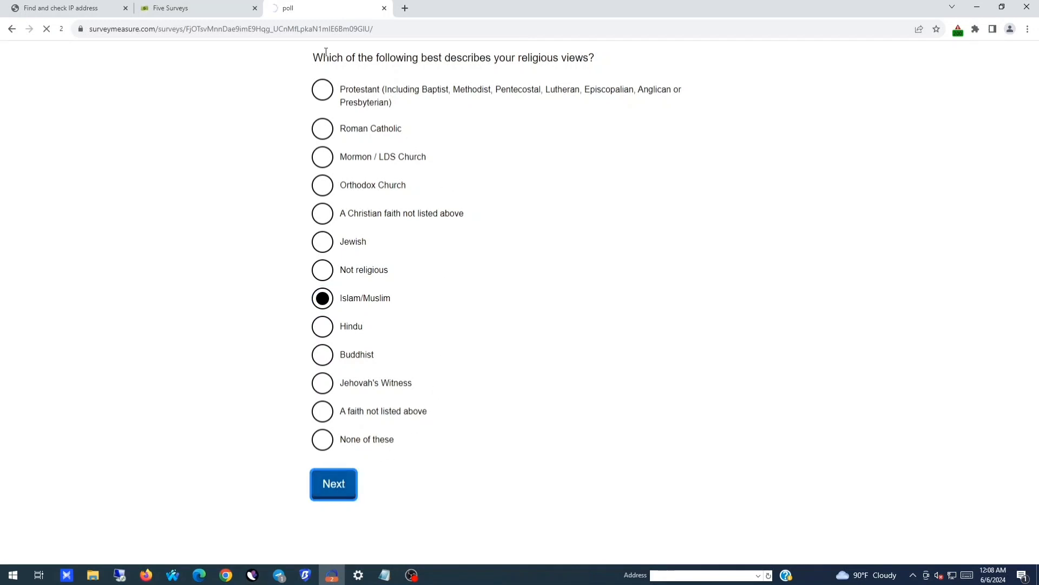
{"action": "left_click_drag", "start_coordinate": [329, 57], "coordinate": [632, 58]}
{"action": "left_click", "coordinate": [631, 60]}
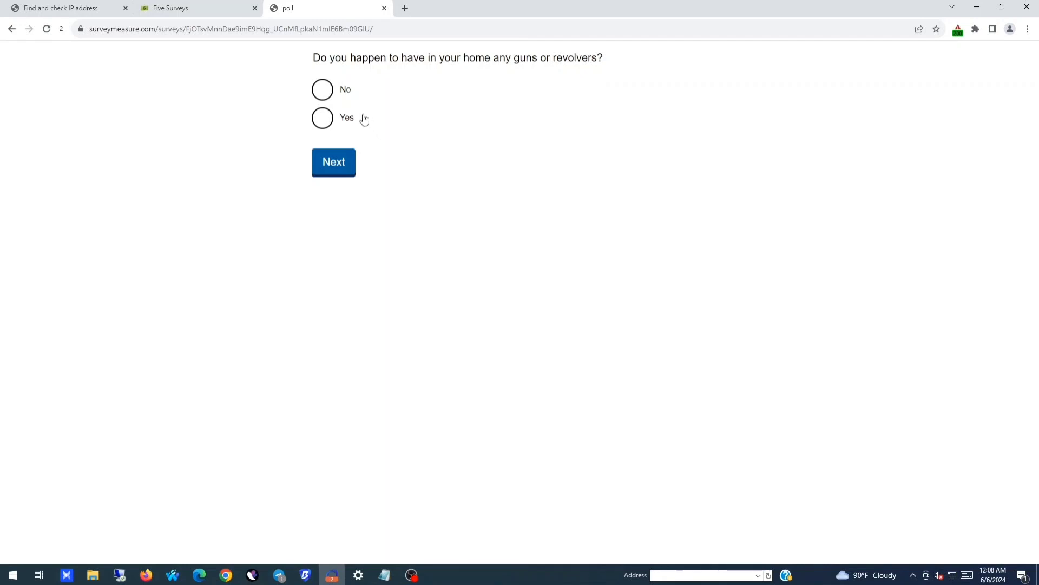
{"action": "left_click", "coordinate": [321, 118]}
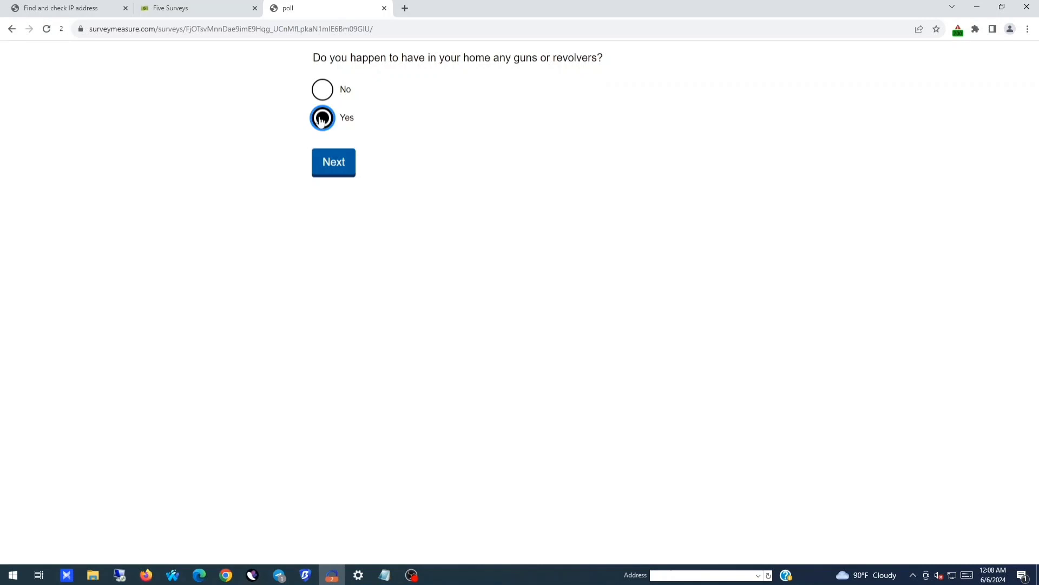
{"action": "left_click", "coordinate": [337, 163]}
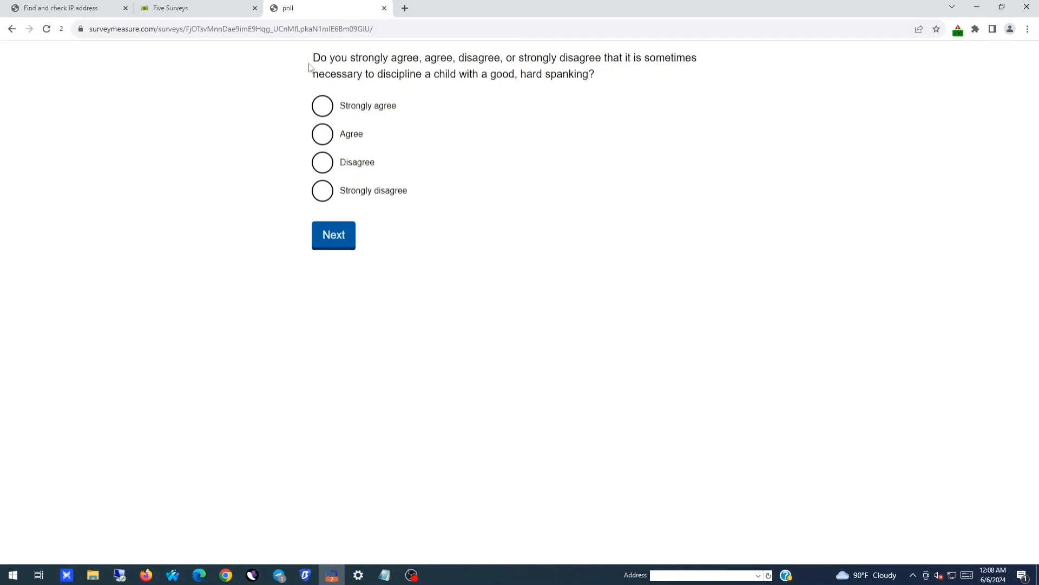
Step: Answer "Strongly agree" to the question on disciplining a child with a good, hard spanking and submit it
{"action": "left_click_drag", "start_coordinate": [310, 67], "coordinate": [602, 80]}
{"action": "left_click", "coordinate": [566, 100]}
{"action": "left_click", "coordinate": [323, 106]}
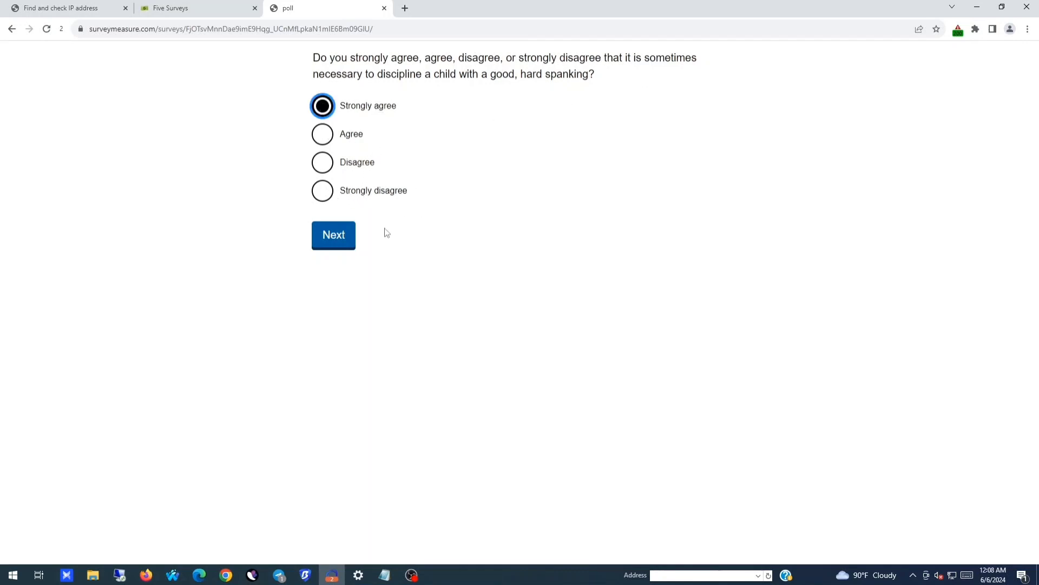
{"action": "left_click", "coordinate": [350, 243]}
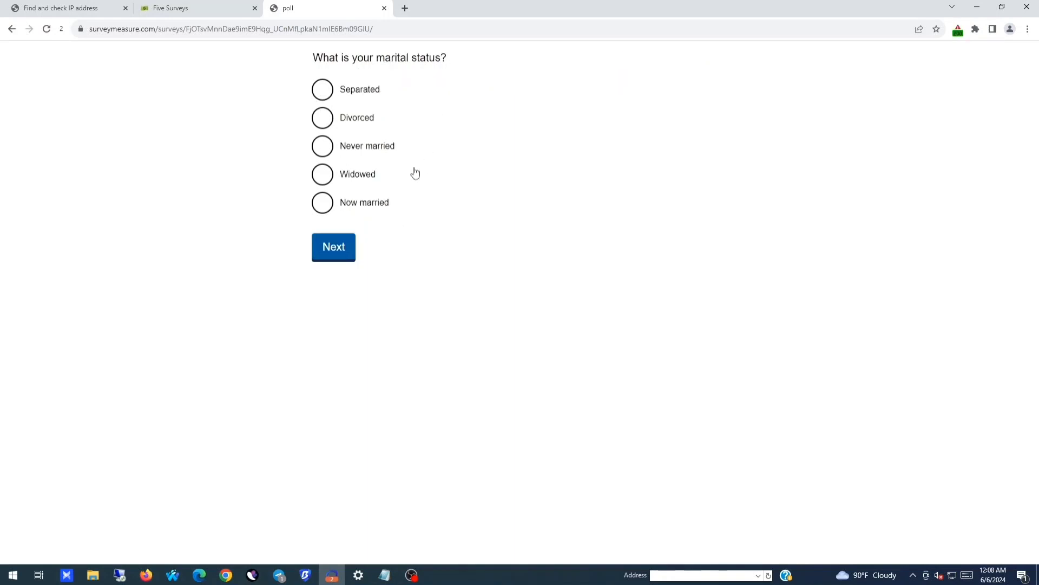
Step: Submit "Never married" as the marital status and "Yes" to having a child under 18 in the household
{"action": "left_click", "coordinate": [373, 148]}
{"action": "left_click", "coordinate": [344, 252]}
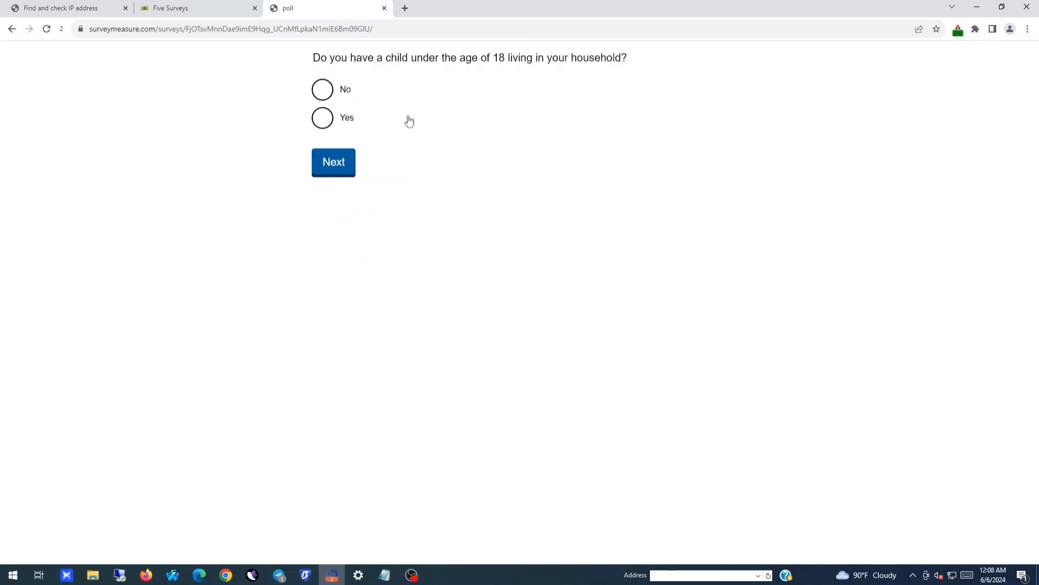
{"action": "left_click", "coordinate": [328, 124]}
{"action": "left_click", "coordinate": [340, 169]}
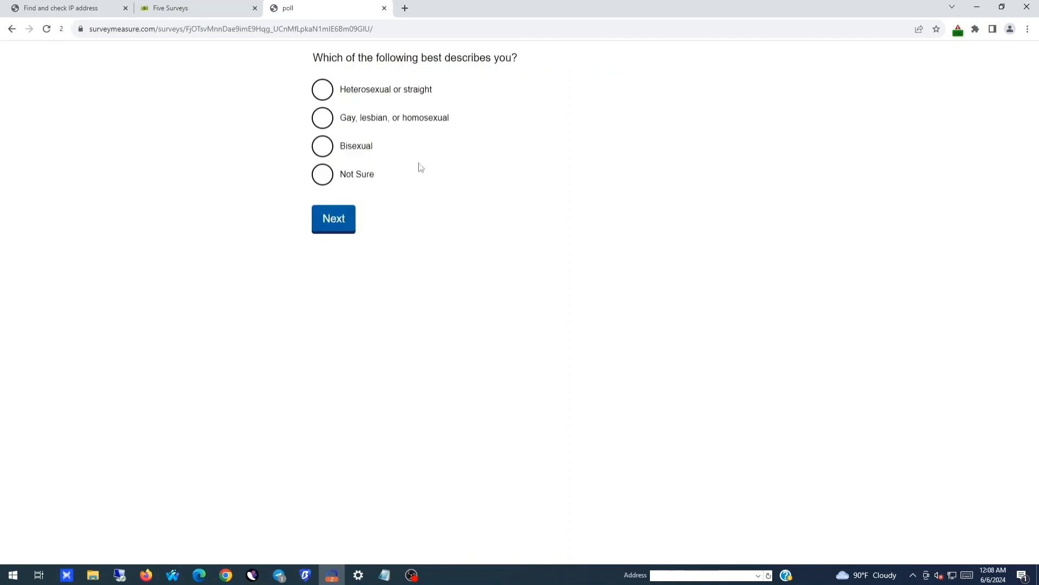
Step: Submit "Heterosexual or straight" as the self-description, and Facebook, X, broadcast news and local television news as the last week's political news sources
{"action": "left_click", "coordinate": [366, 91]}
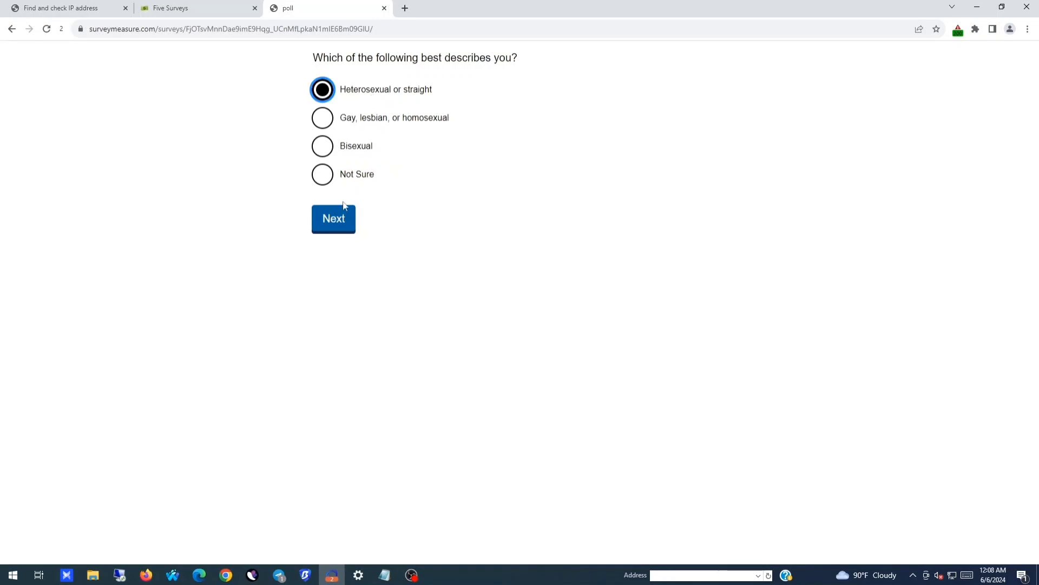
{"action": "left_click", "coordinate": [333, 217]}
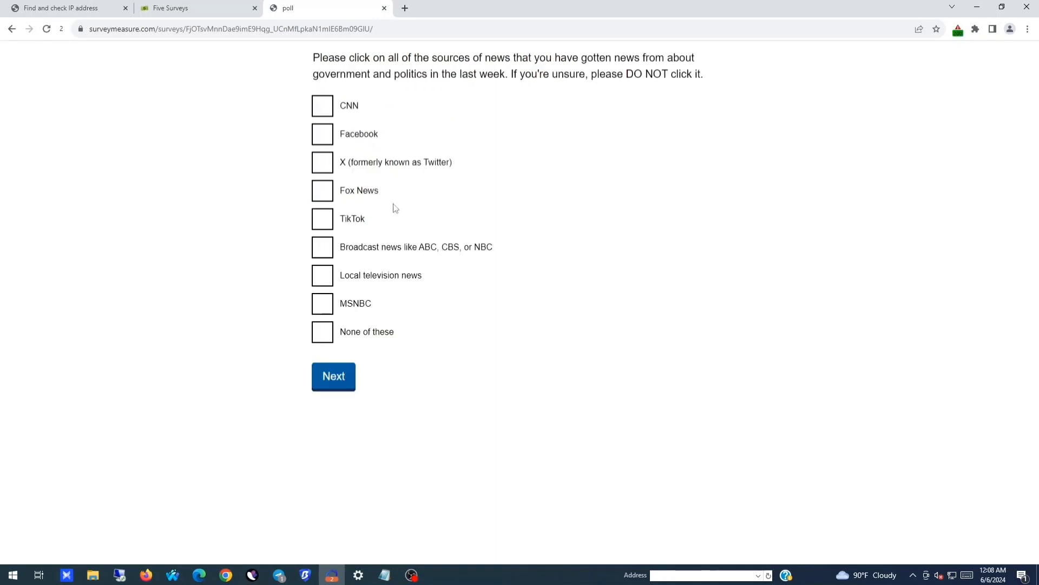
{"action": "left_click", "coordinate": [317, 138]}
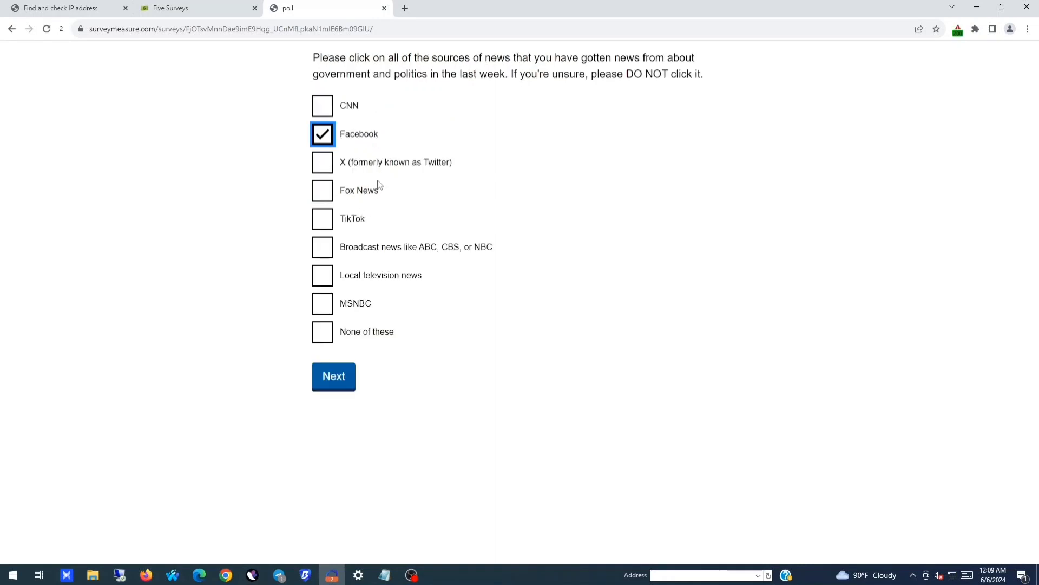
{"action": "left_click", "coordinate": [328, 170]}
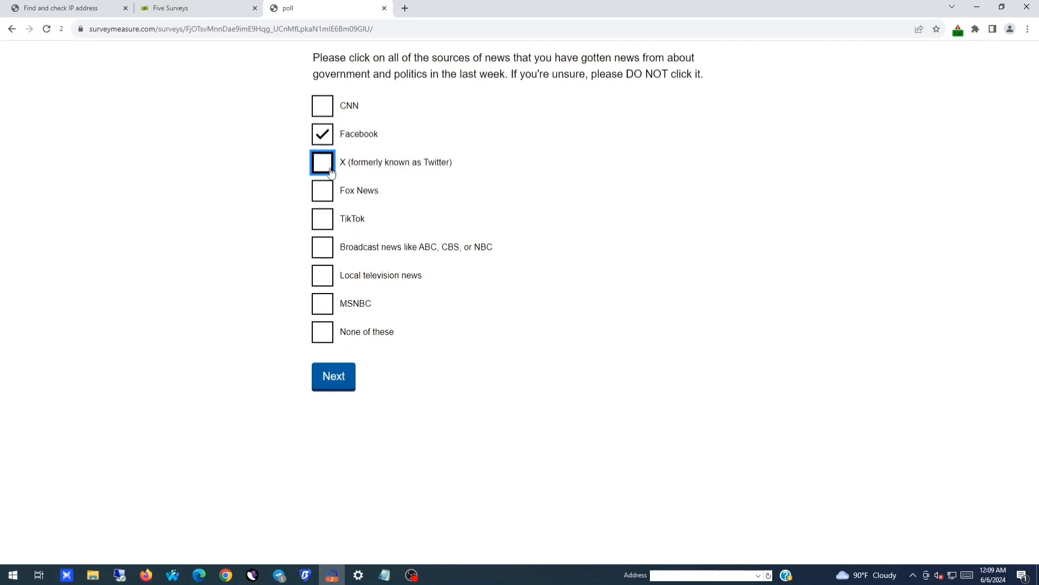
{"action": "left_click", "coordinate": [322, 273]}
{"action": "left_click", "coordinate": [321, 261]}
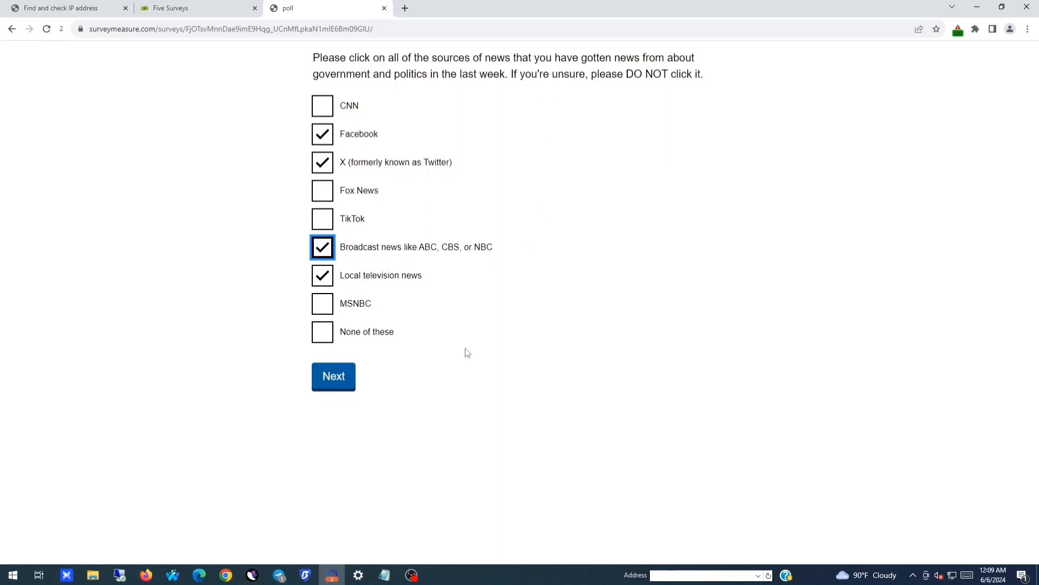
{"action": "left_click", "coordinate": [333, 376]}
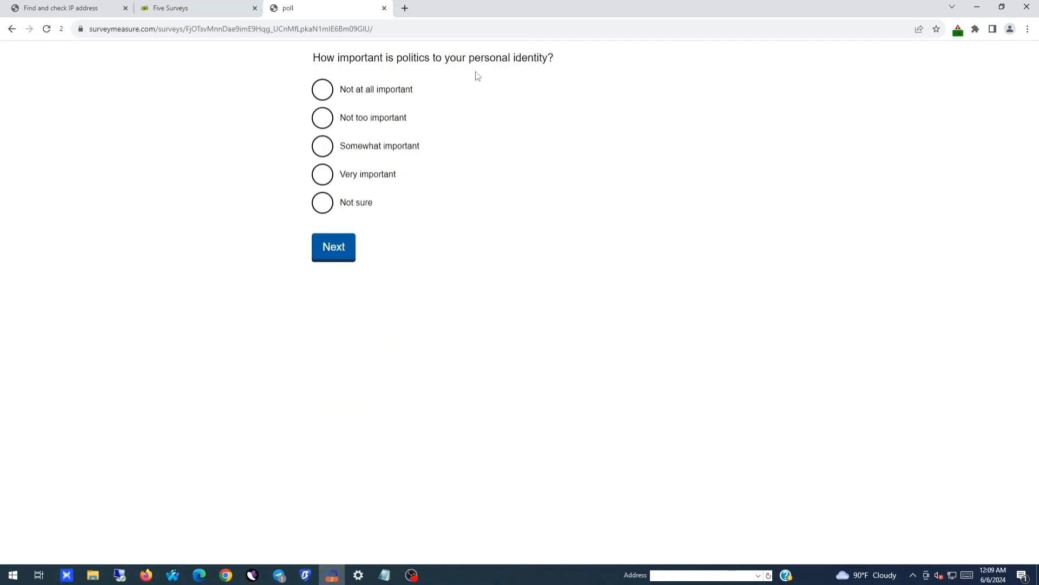
Step: Submit "Very important" for politics in personal identity and "Republican Donald Trump" as the 2016 vote
{"action": "left_click", "coordinate": [368, 179]}
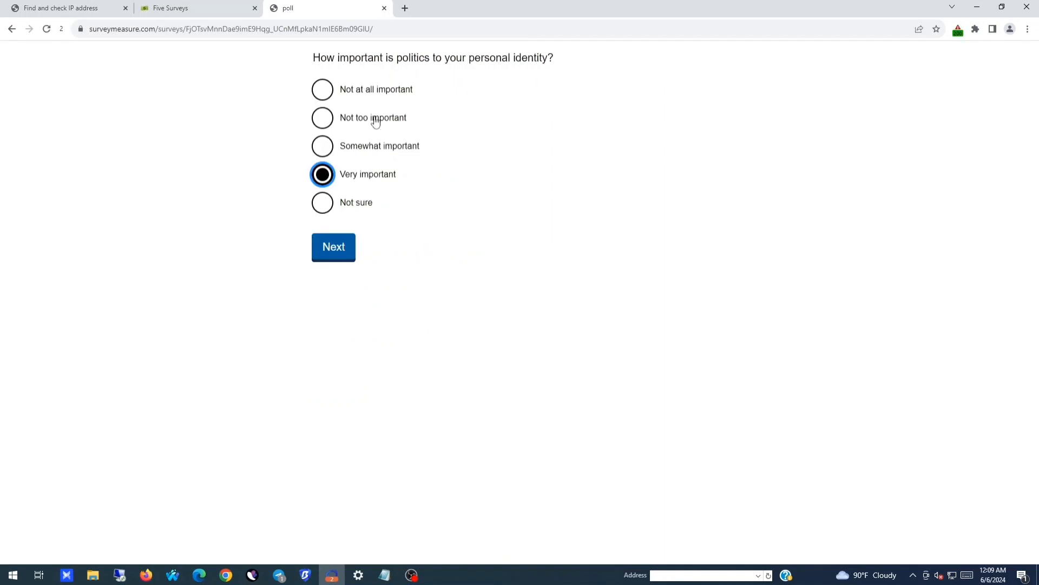
{"action": "left_click", "coordinate": [344, 252]}
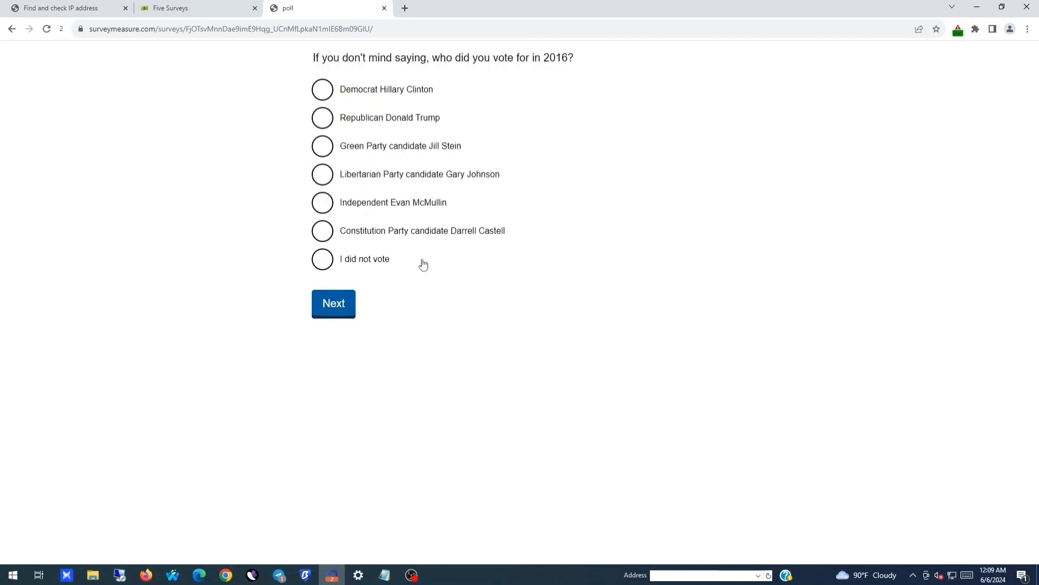
{"action": "left_click", "coordinate": [380, 120]}
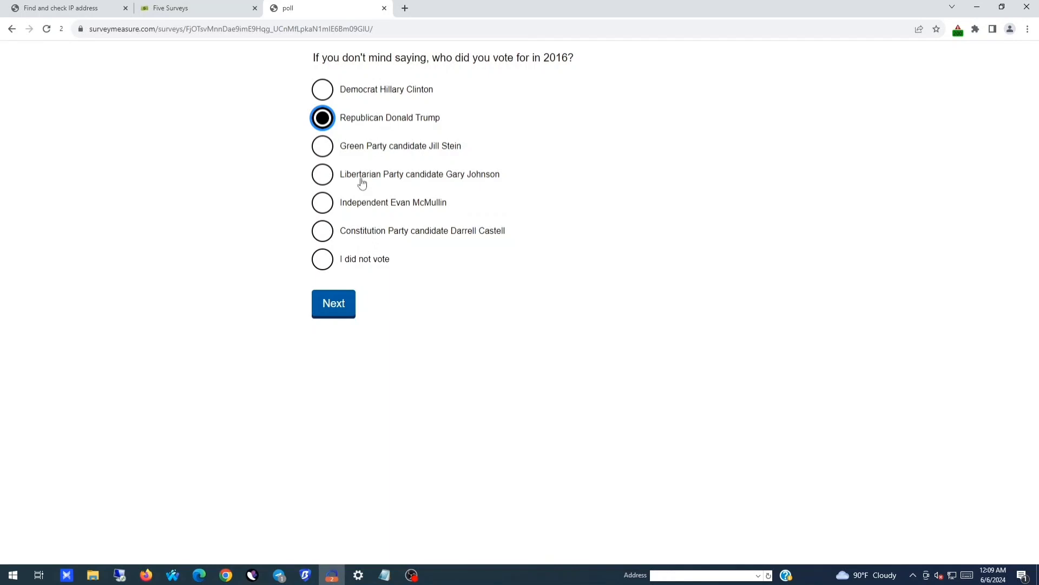
{"action": "left_click", "coordinate": [334, 303]}
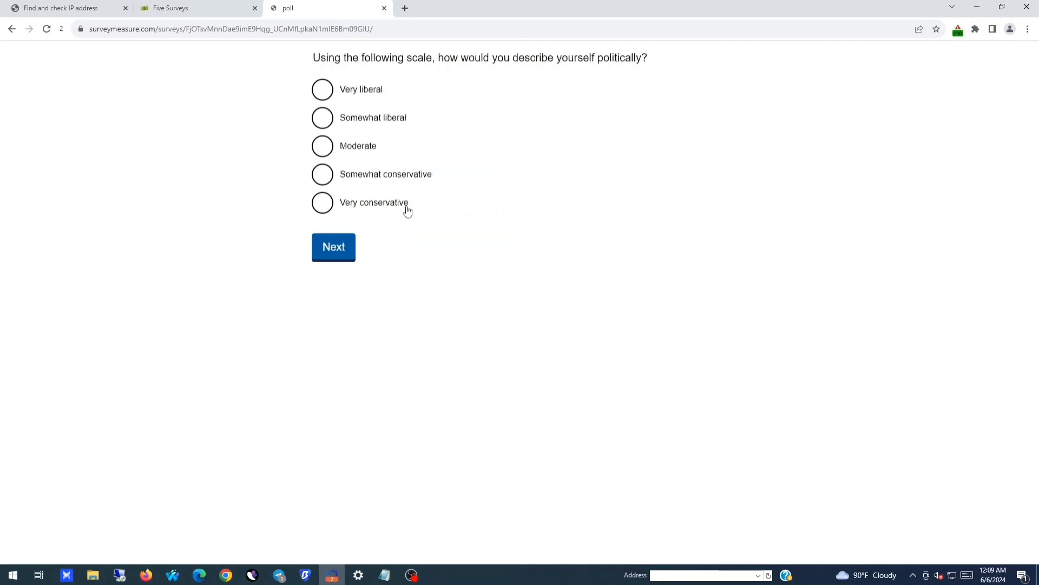
Step: Submit "Very liberal" as the political self-description and "Democrat" as the party identification
{"action": "left_click", "coordinate": [343, 99]}
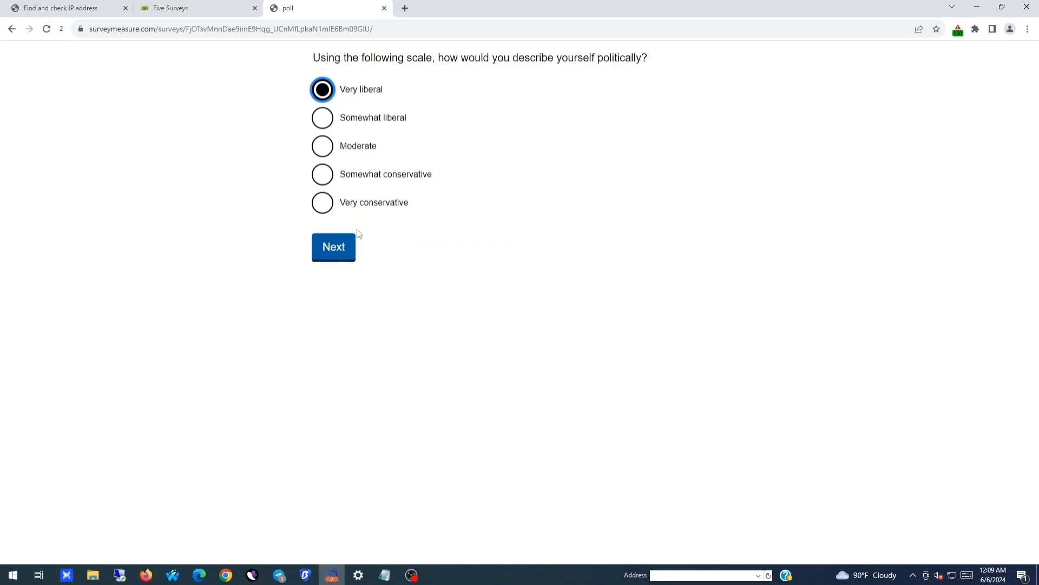
{"action": "left_click", "coordinate": [345, 249]}
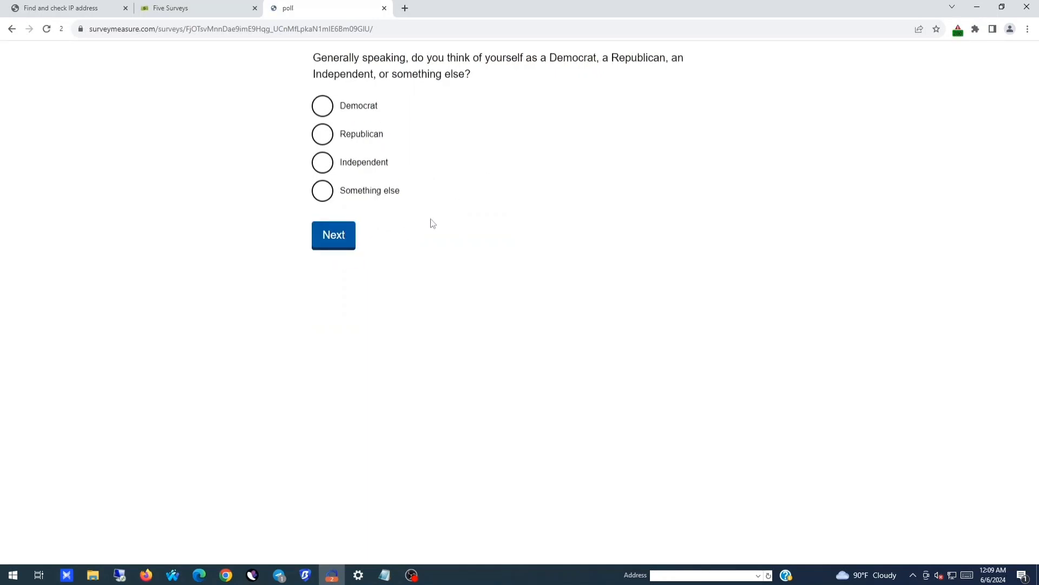
{"action": "left_click", "coordinate": [352, 112]}
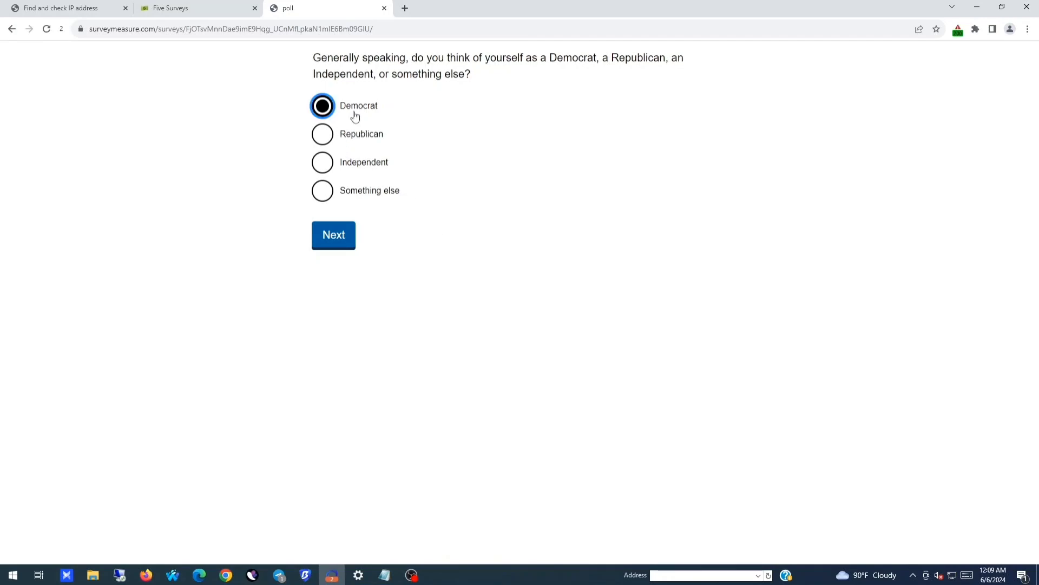
{"action": "left_click", "coordinate": [346, 239]}
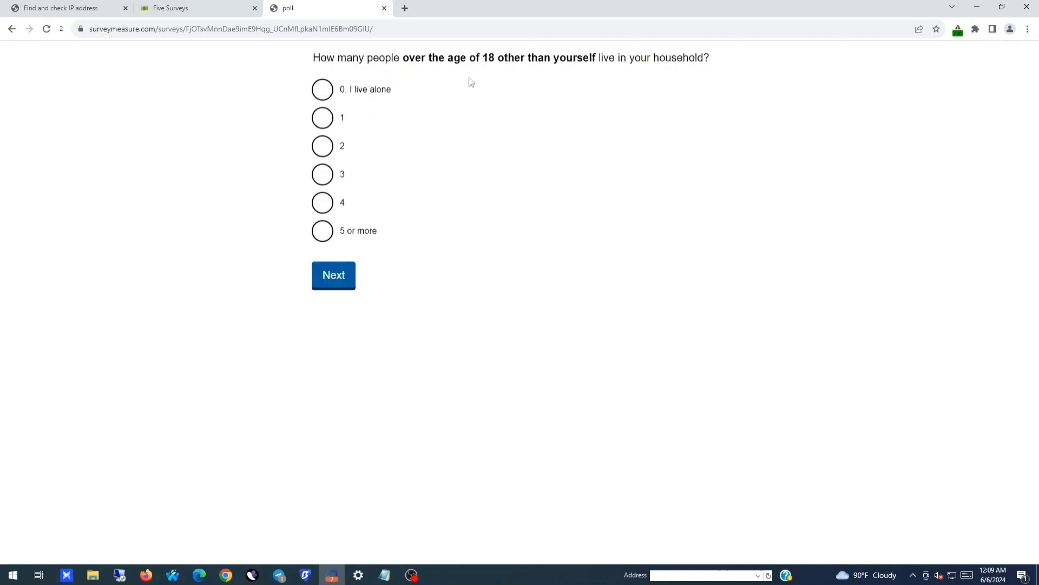
Step: Answer "3" for the number of other people over 18 in the household and submit it
{"action": "left_click", "coordinate": [323, 179]}
{"action": "left_click_drag", "start_coordinate": [306, 59], "coordinate": [717, 82]}
{"action": "left_click", "coordinate": [349, 285]}
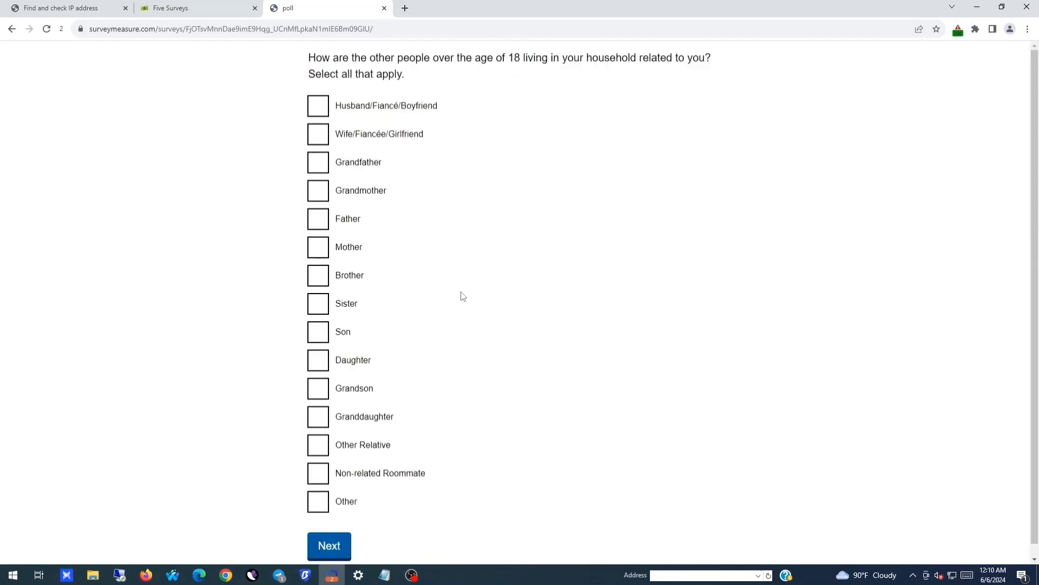
Step: Mark "Wife/Fiancée/Girlfriend" and "Son" as the other adults living in the household and submit the answer
{"action": "left_click", "coordinate": [348, 140]}
{"action": "left_click", "coordinate": [355, 109]}
{"action": "left_click", "coordinate": [356, 109]}
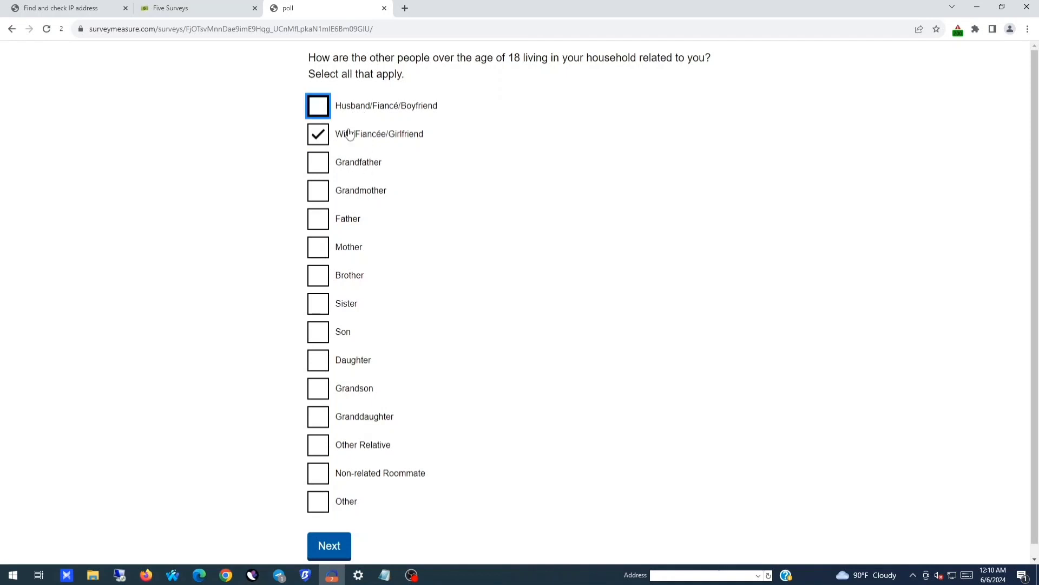
{"action": "left_click", "coordinate": [345, 339]}
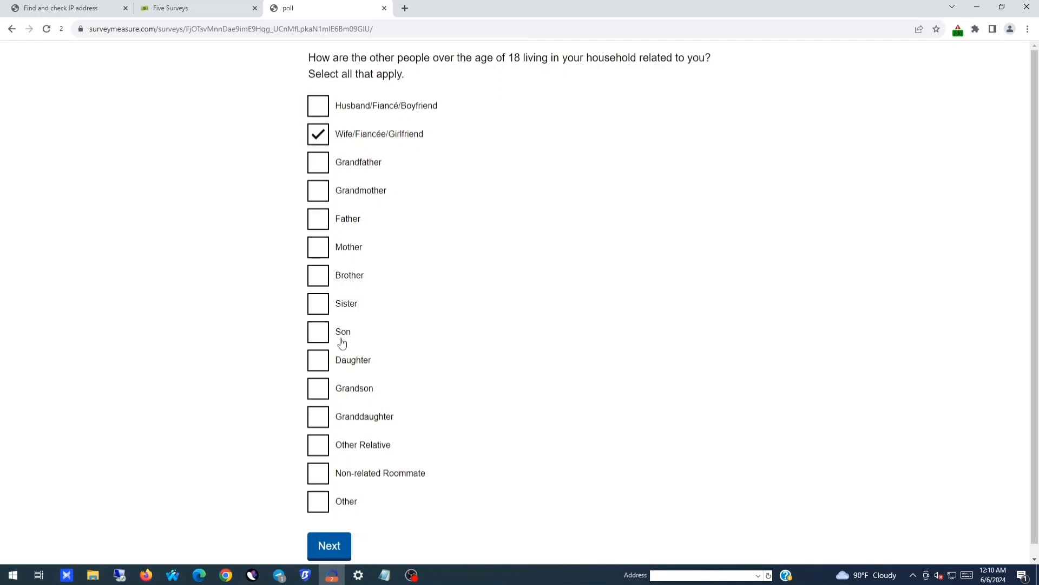
{"action": "scroll", "coordinate": [382, 359], "scroll_direction": "down", "scroll_amount": 1}
{"action": "scroll", "coordinate": [385, 352], "scroll_direction": "up", "scroll_amount": 1}
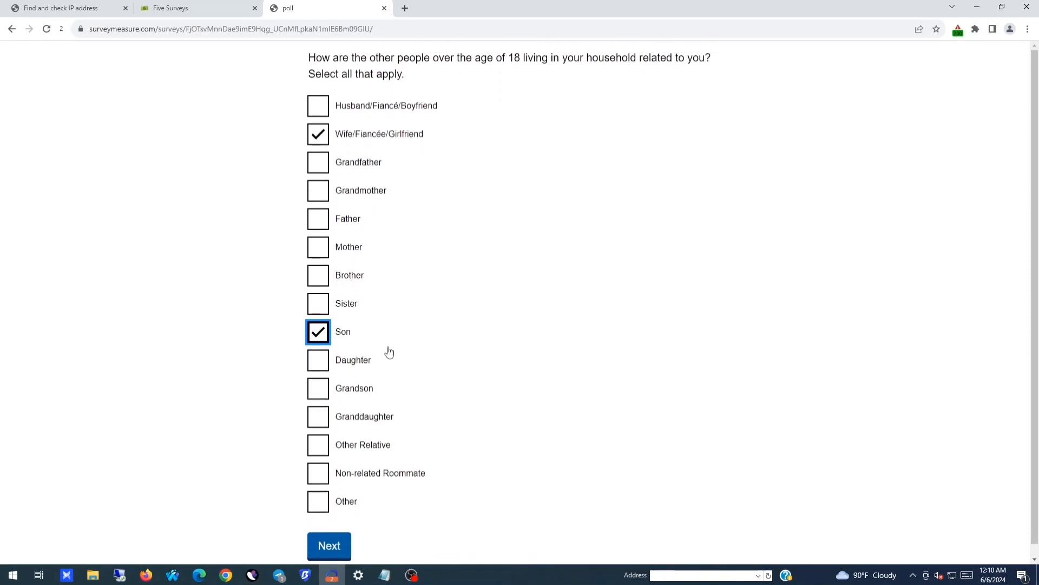
{"action": "scroll", "coordinate": [386, 351], "scroll_direction": "down", "scroll_amount": 1}
{"action": "left_click", "coordinate": [329, 535]}
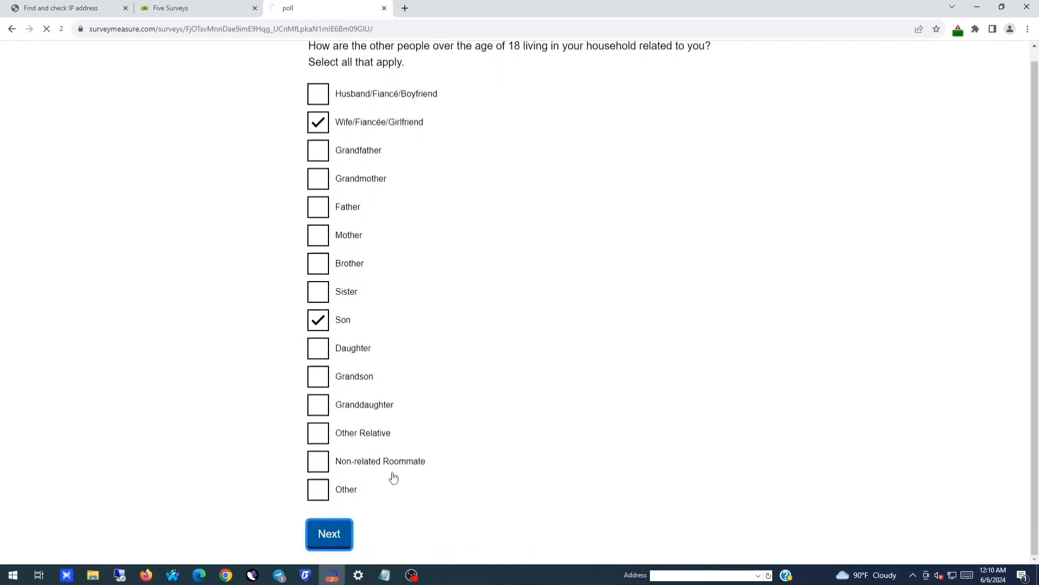
{"action": "scroll", "coordinate": [398, 466], "scroll_direction": "up", "scroll_amount": 1}
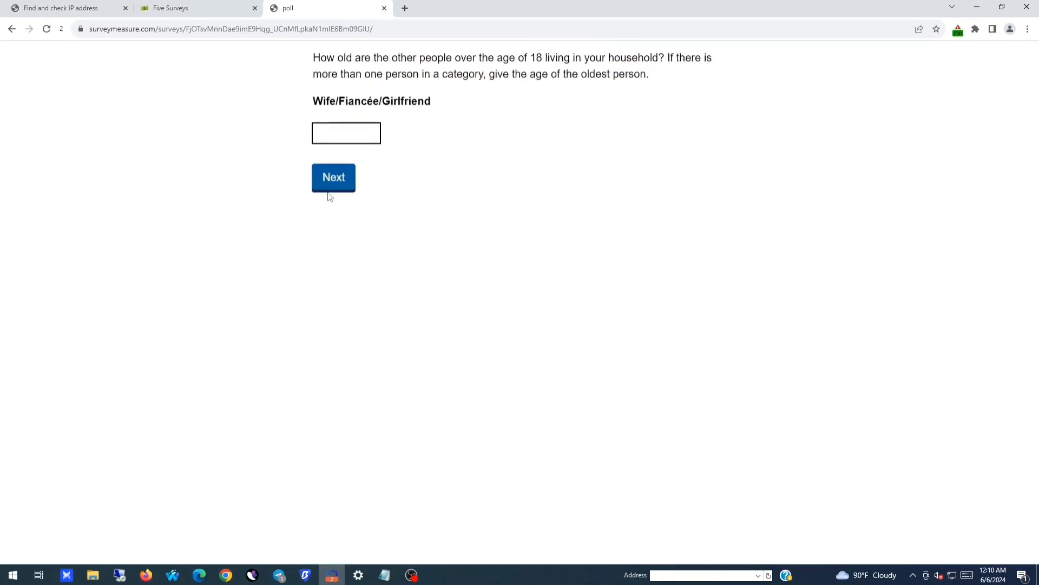
Step: Submit 18 as the age of the Wife/Fiancée/Girlfriend and 18 as the age of the Son
{"action": "left_click", "coordinate": [356, 135]}
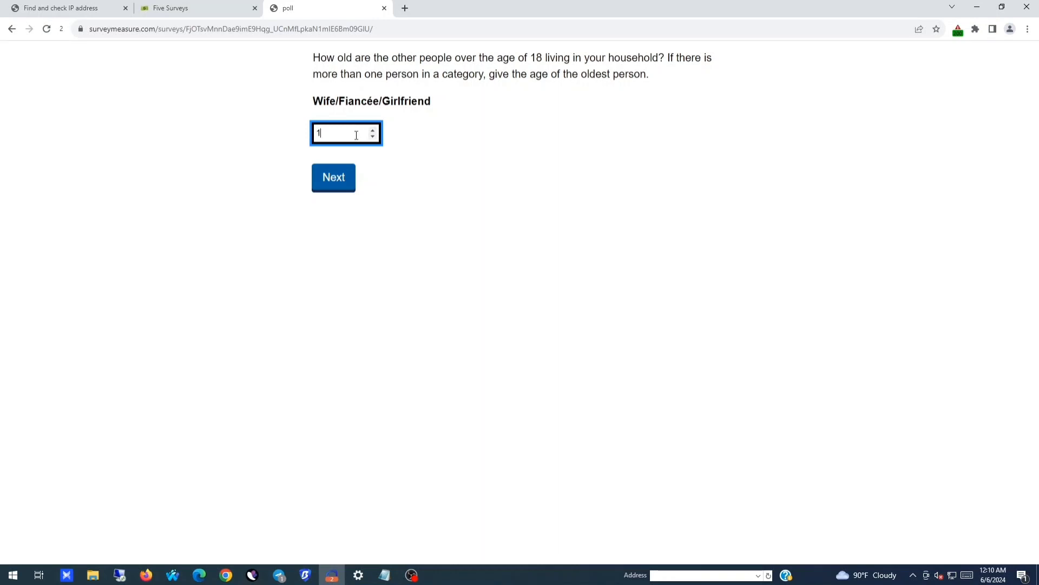
{"action": "left_click", "coordinate": [339, 178]}
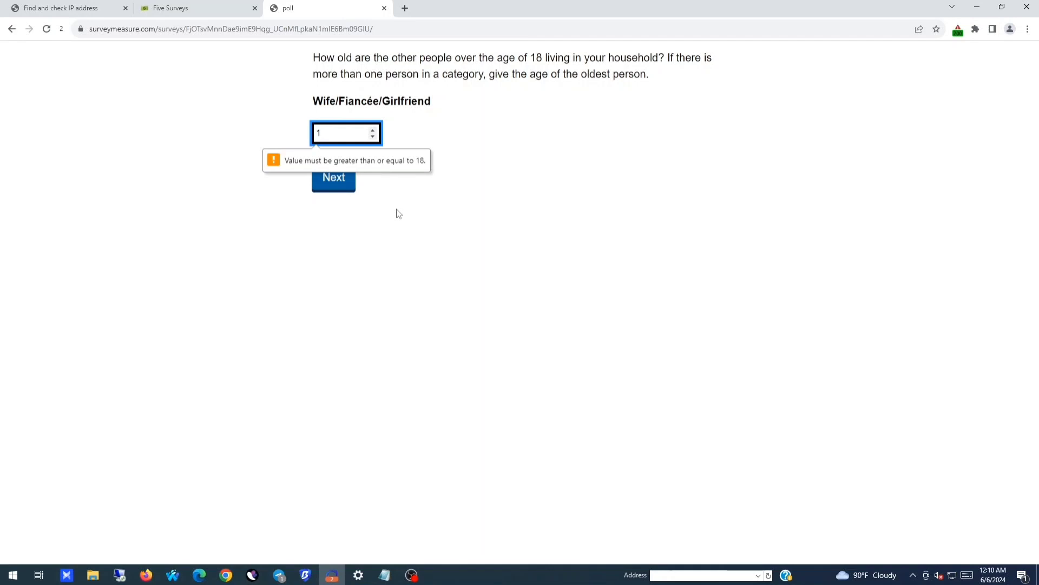
{"action": "type", "text": "4"}
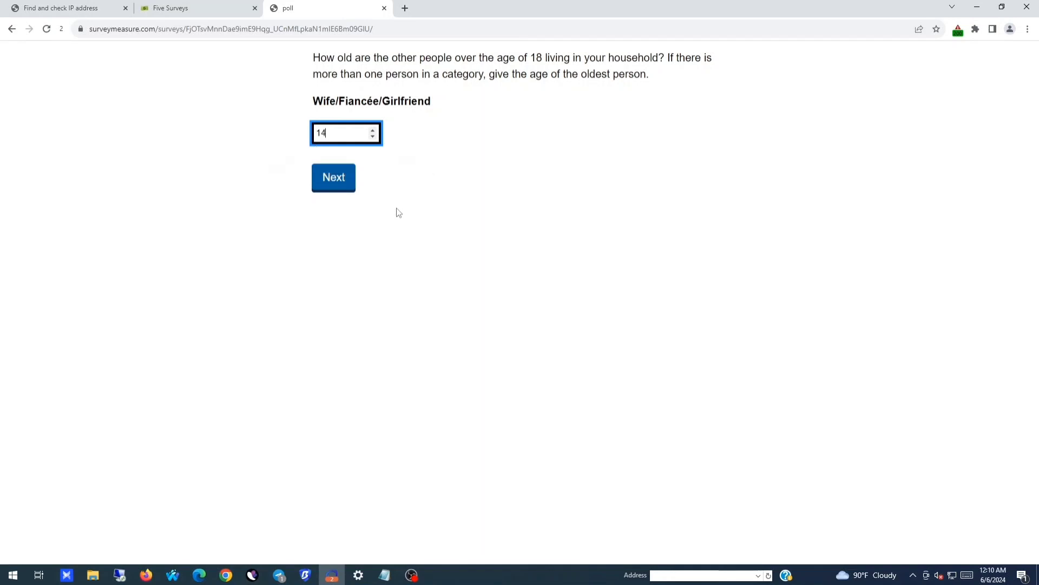
{"action": "key", "text": "Return"}
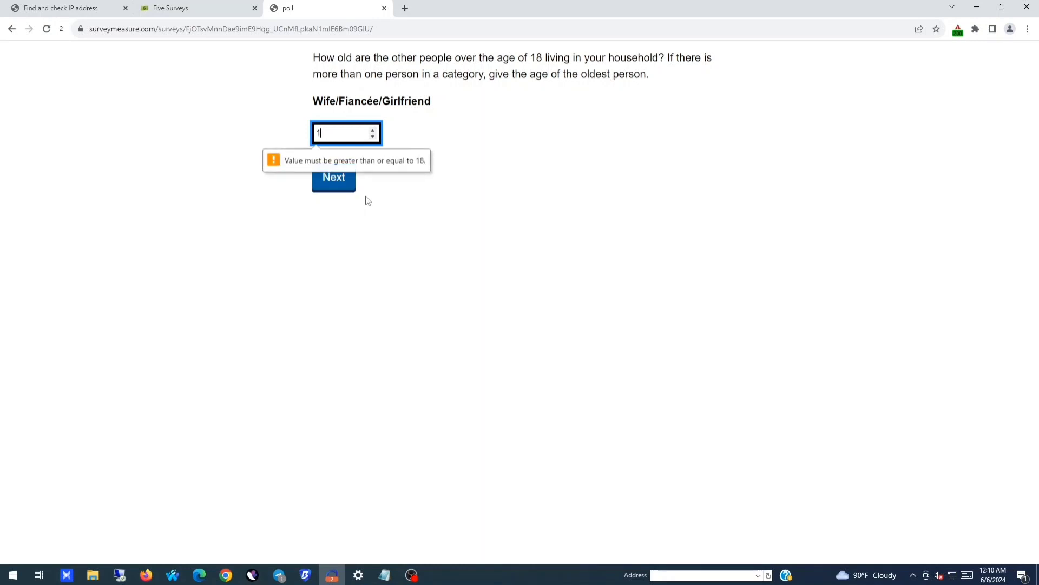
{"action": "key", "text": "BackSpace"}
{"action": "type", "text": "8"}
{"action": "left_click", "coordinate": [349, 185]}
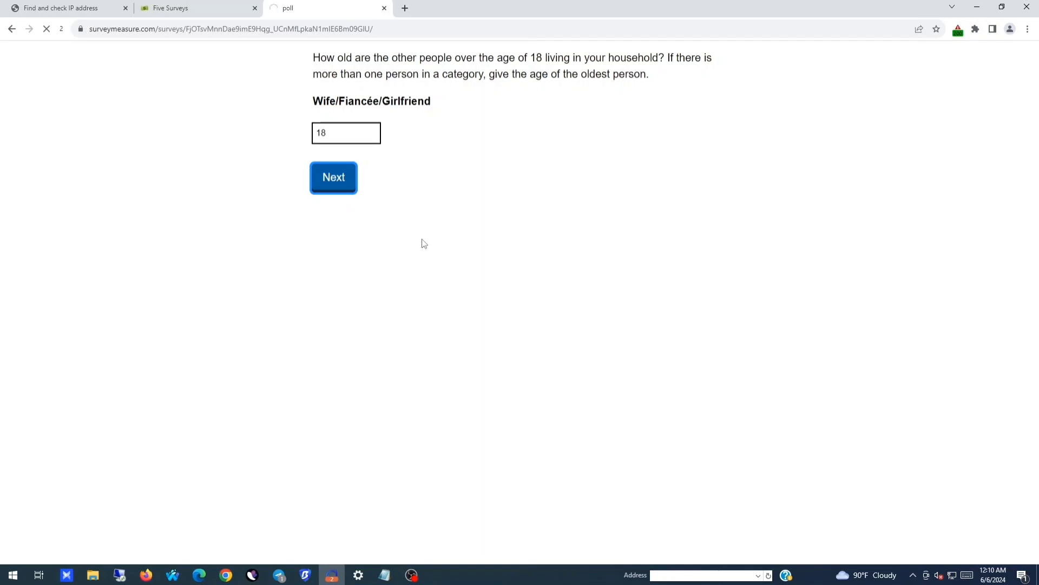
{"action": "left_click", "coordinate": [331, 132]}
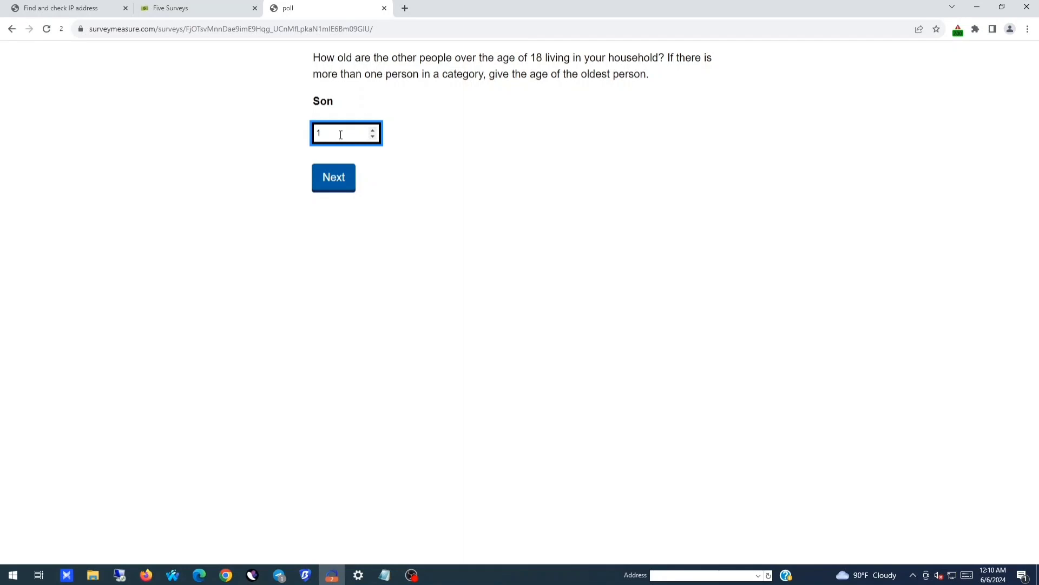
{"action": "left_click", "coordinate": [326, 176]}
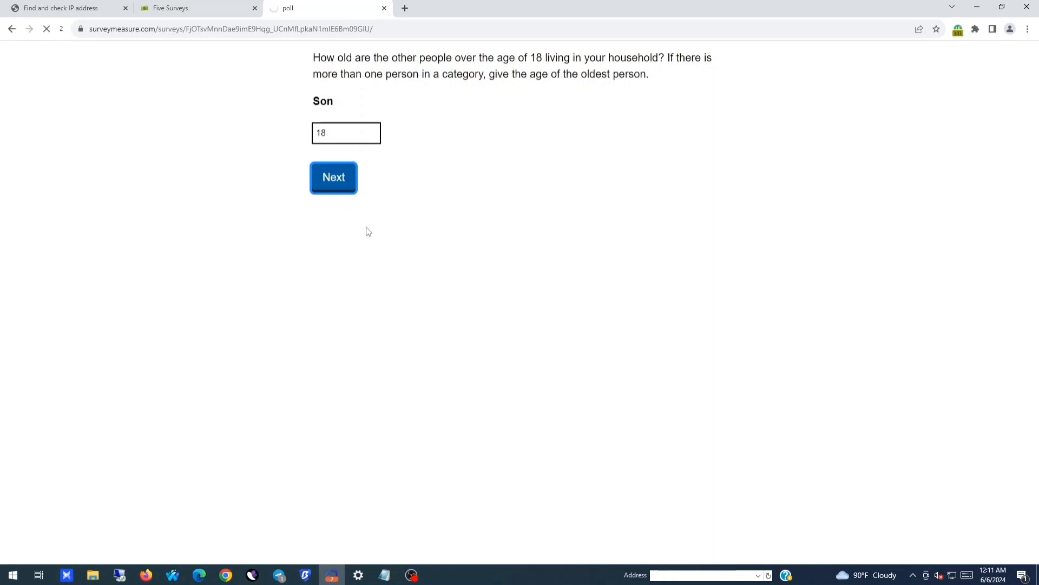
Step: Submit "Democrat Joe Biden" as the 2020 presidential vote and "Definitely Vote" for the November 5, 2024 election
{"action": "left_click", "coordinate": [376, 102]}
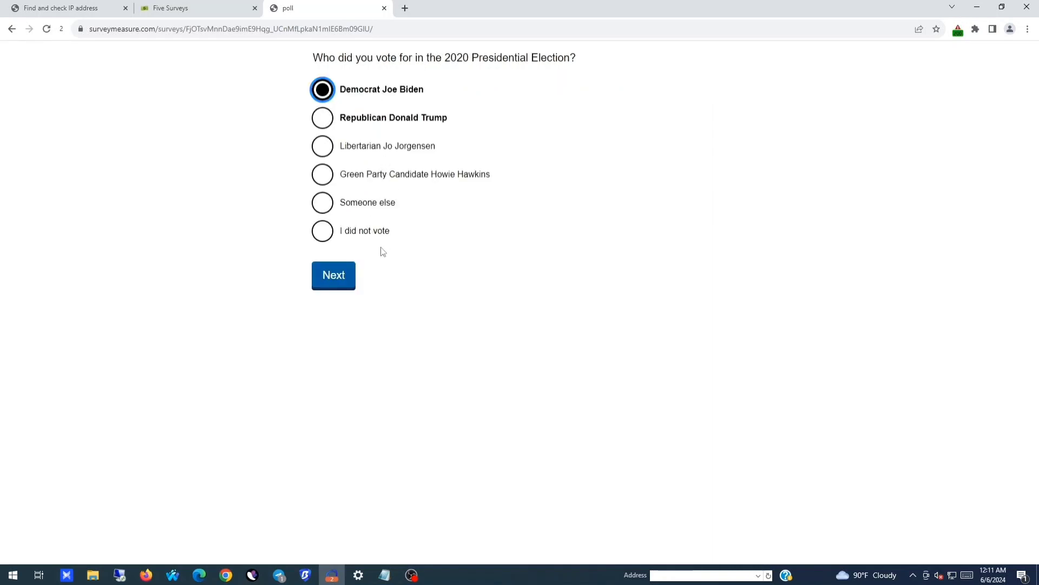
{"action": "left_click", "coordinate": [327, 279]}
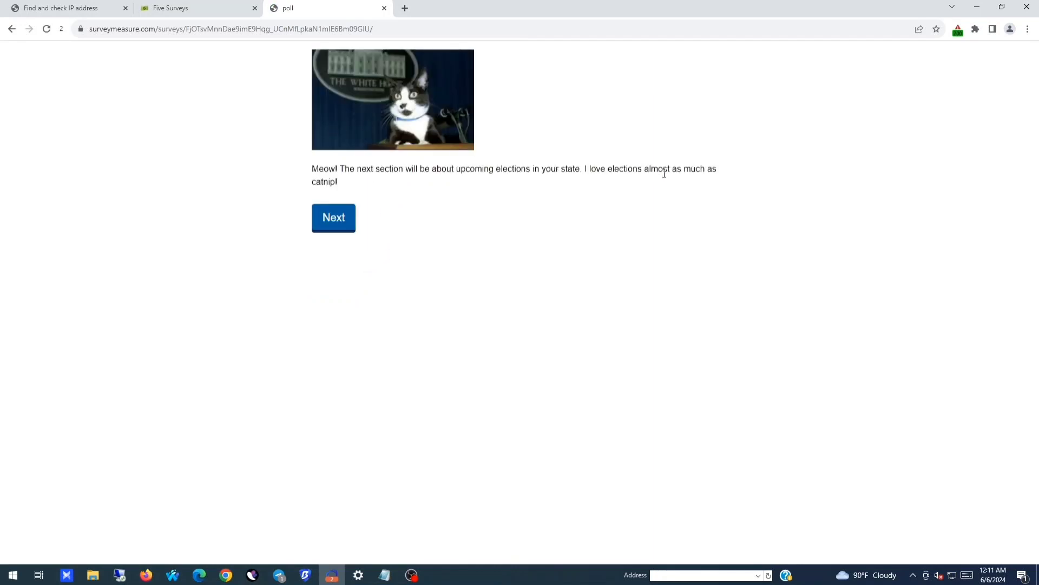
{"action": "left_click", "coordinate": [346, 228]}
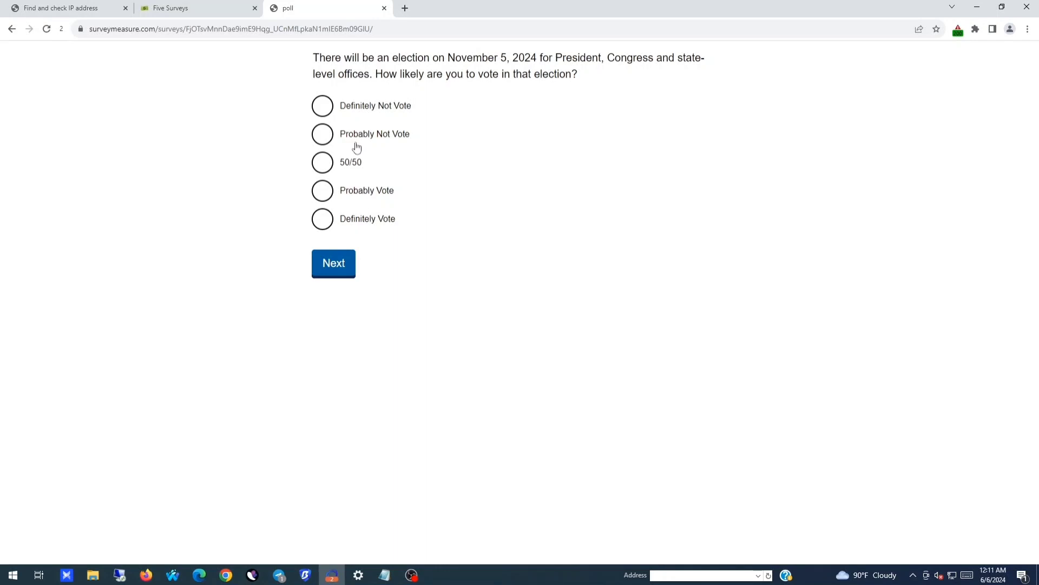
{"action": "left_click", "coordinate": [357, 222]}
{"action": "left_click", "coordinate": [332, 262]}
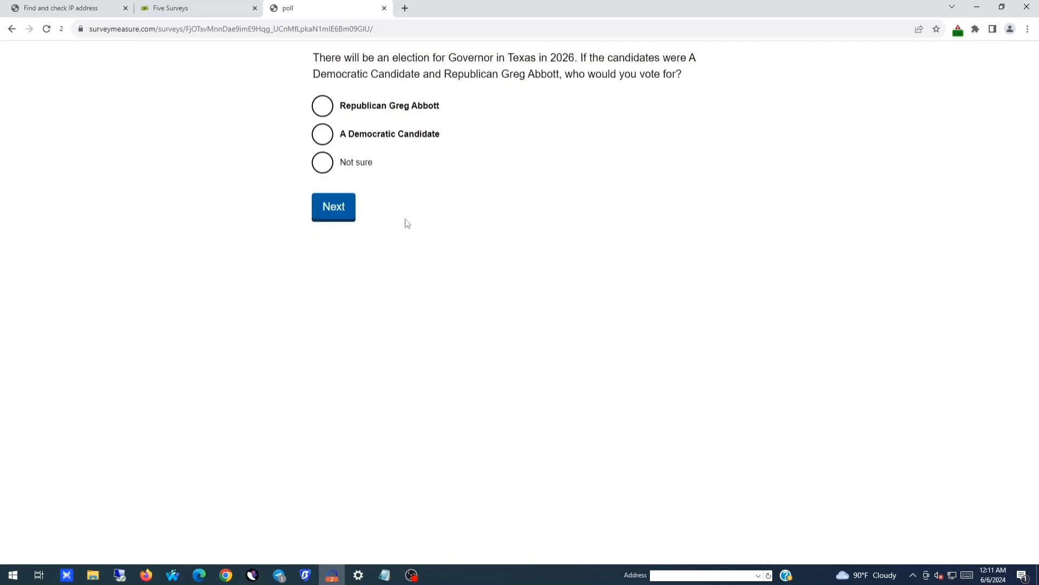
Step: Submit "A Democratic Candidate" for Texas Governor in 2026 and "Democrat Sheila Jackson Lee" for the U.S. House in 2024
{"action": "left_click", "coordinate": [380, 138]}
{"action": "left_click", "coordinate": [344, 218]}
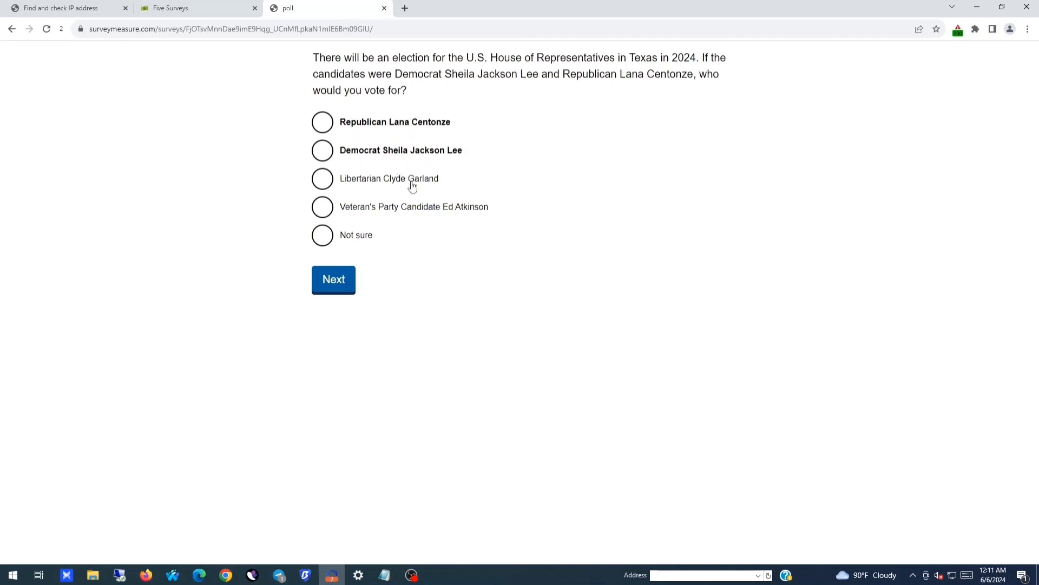
{"action": "left_click", "coordinate": [407, 154]}
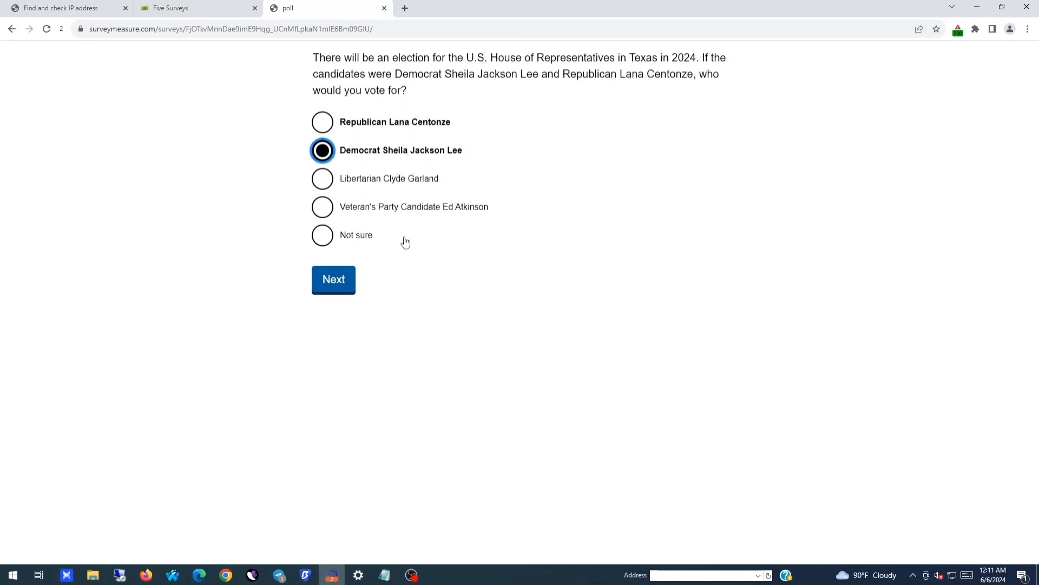
{"action": "left_click", "coordinate": [347, 281]}
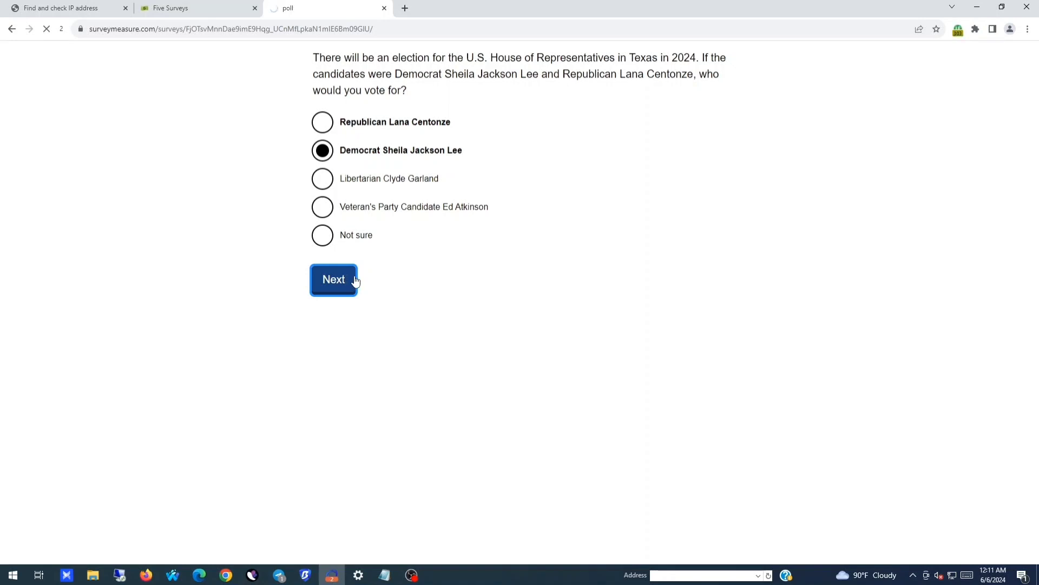
Step: Submit "Very favorable" as the opinion of Democrat Melinda Robinson and of Evan Sadler
{"action": "left_click", "coordinate": [379, 93]}
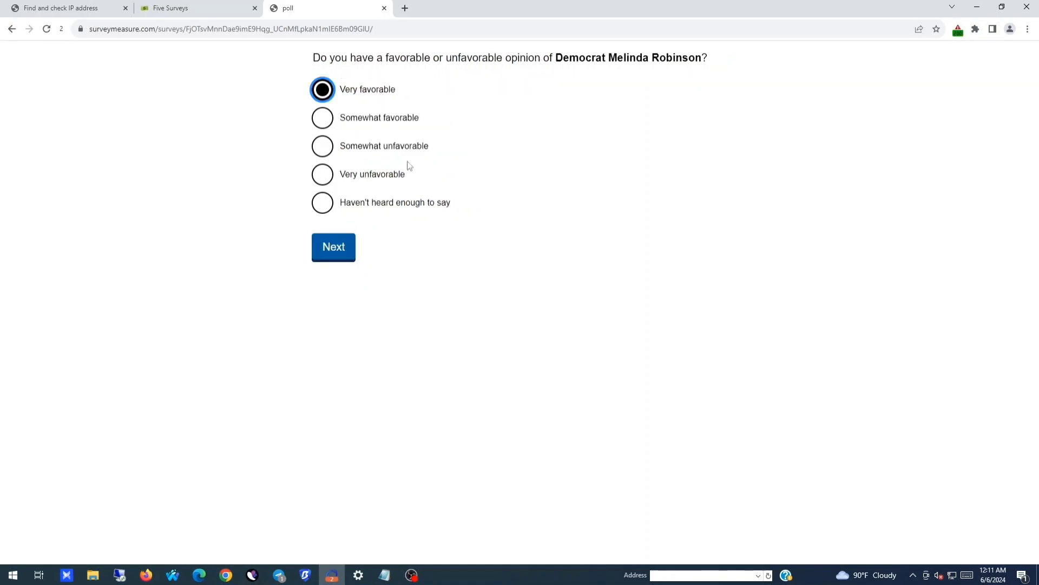
{"action": "left_click", "coordinate": [331, 254]}
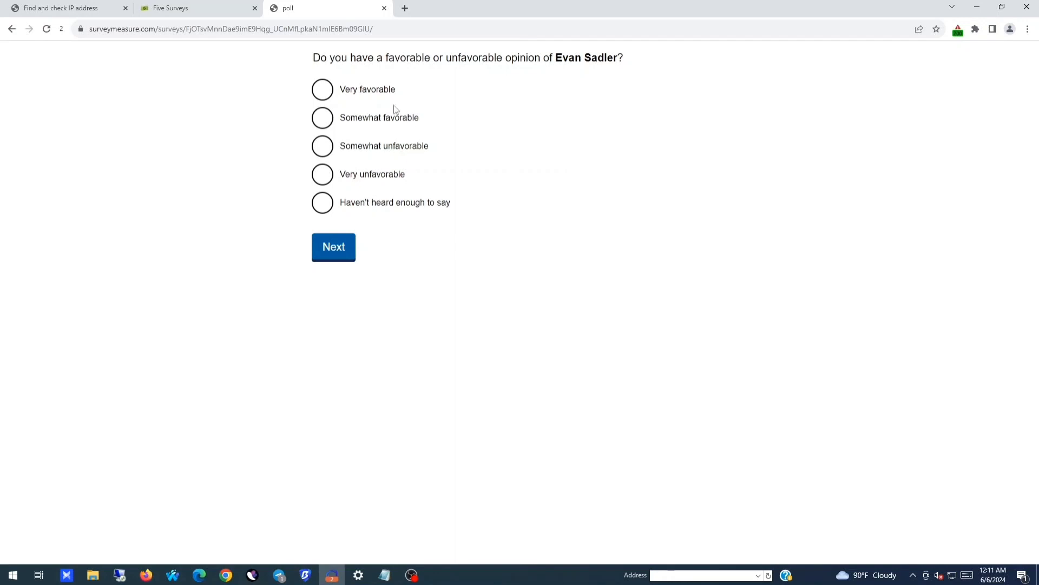
{"action": "left_click", "coordinate": [368, 90]}
{"action": "left_click", "coordinate": [331, 253]}
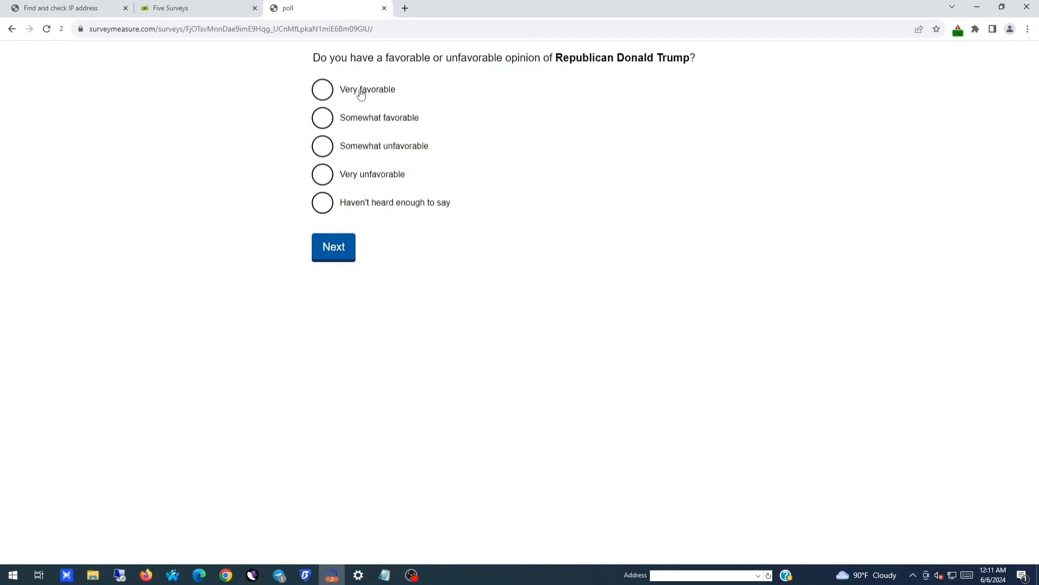
Step: Submit "Very favorable" as the opinion of Republican Donald Trump and of Democrat Kamala Harris
{"action": "left_click", "coordinate": [361, 93]}
{"action": "left_click", "coordinate": [342, 249]}
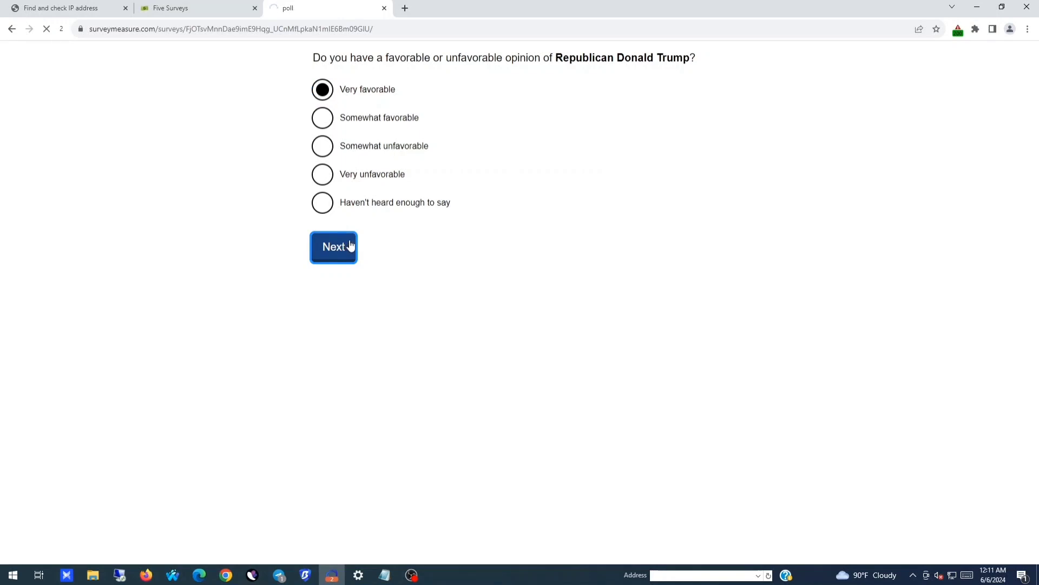
{"action": "left_click", "coordinate": [346, 92]}
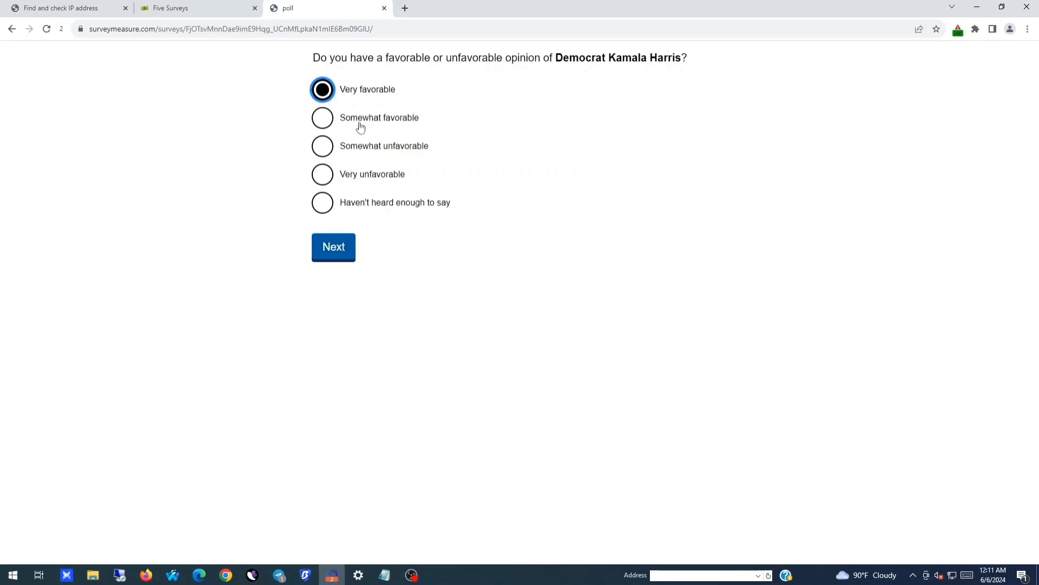
{"action": "left_click", "coordinate": [338, 247]}
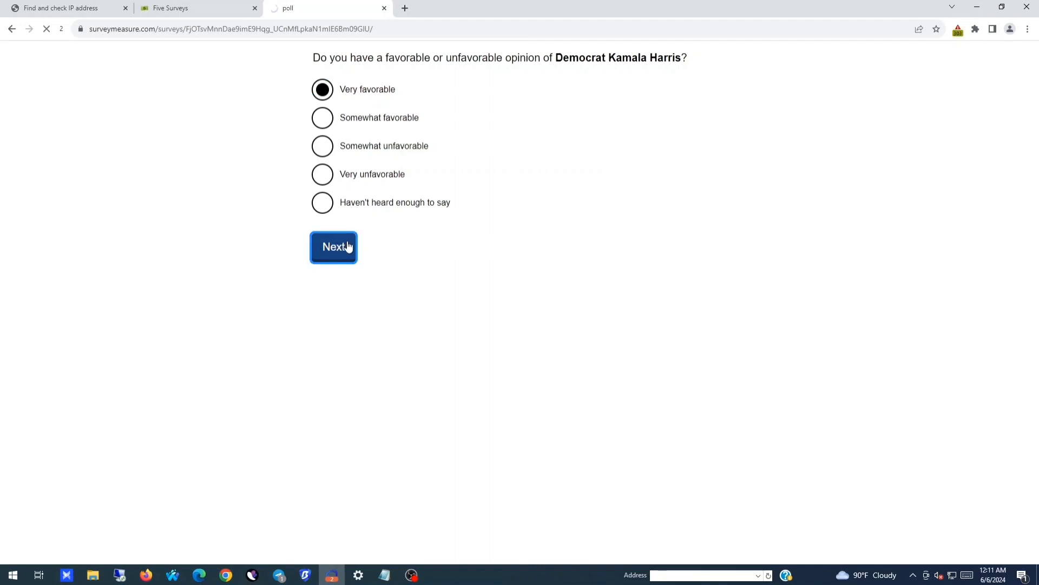
Step: Submit "Somewhat favorable" for the opinion question following Kamala Harris and "Very favorable" for Democrat Sheila Jackson Lee
{"action": "left_click", "coordinate": [342, 120]}
{"action": "left_click", "coordinate": [337, 246]}
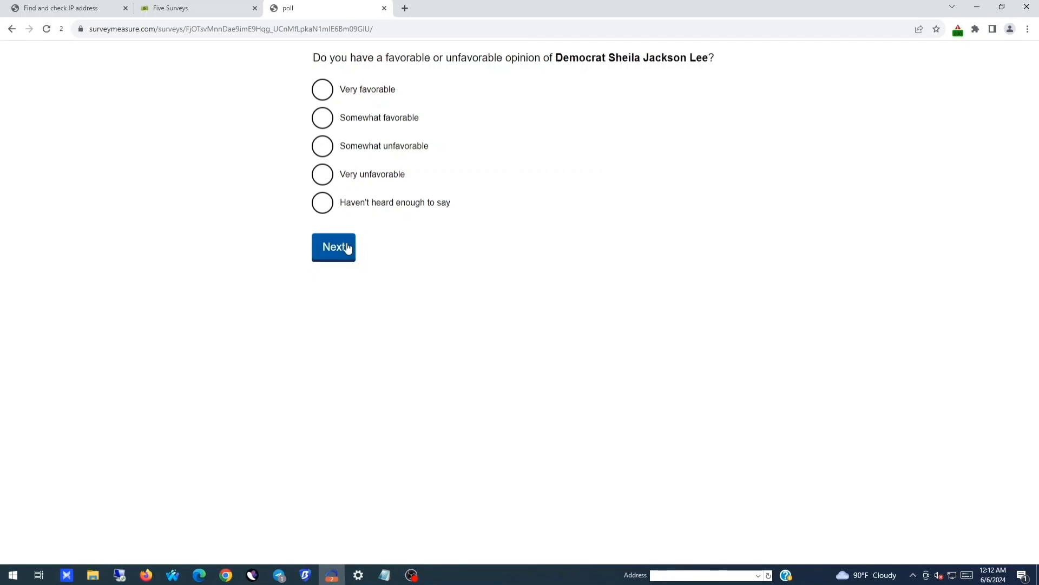
{"action": "left_click", "coordinate": [378, 91]}
{"action": "left_click", "coordinate": [346, 248]}
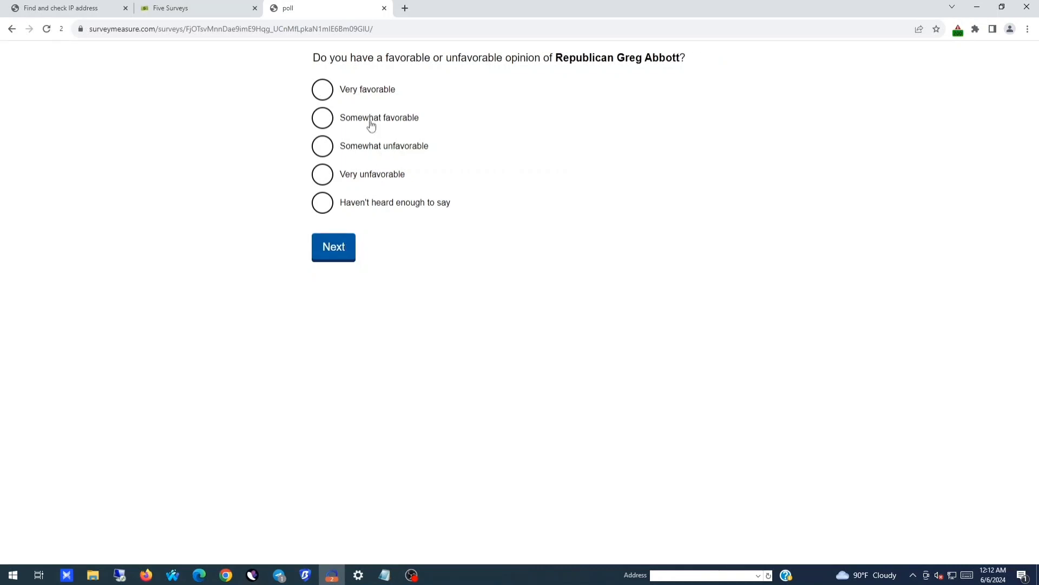
Step: Submit "Somewhat favorable" as the opinion of Republican Greg Abbott and "Very favorable" for the repeated Democrat Kamala Harris question
{"action": "left_click", "coordinate": [372, 120]}
{"action": "left_click", "coordinate": [333, 248]}
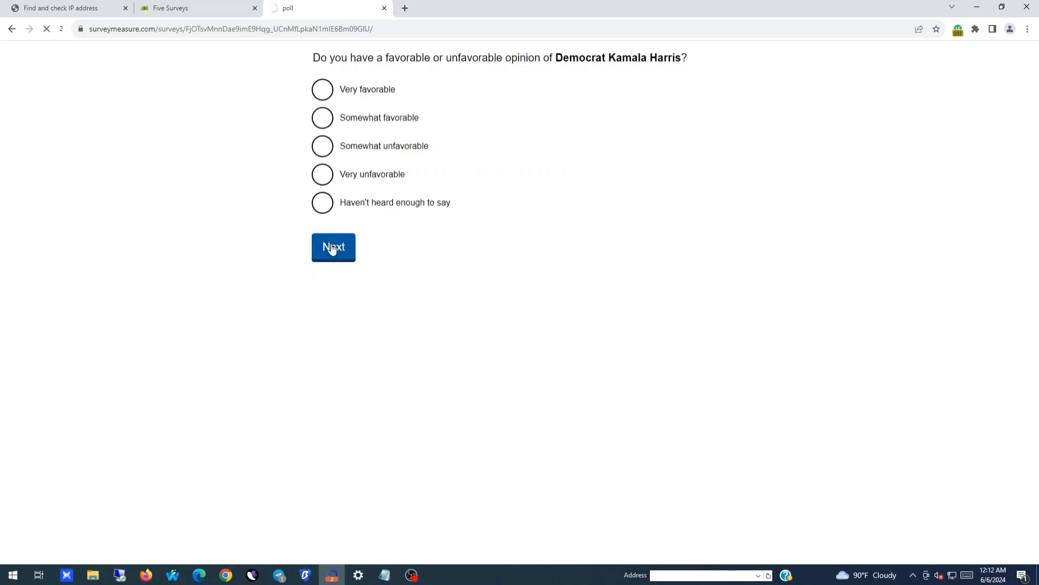
{"action": "left_click", "coordinate": [347, 97]}
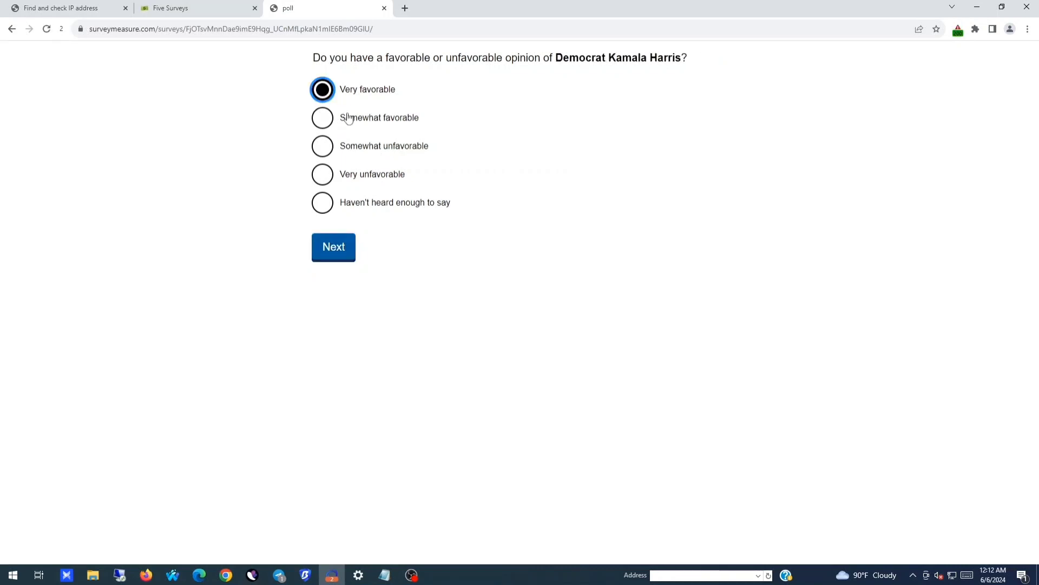
{"action": "left_click", "coordinate": [326, 250]}
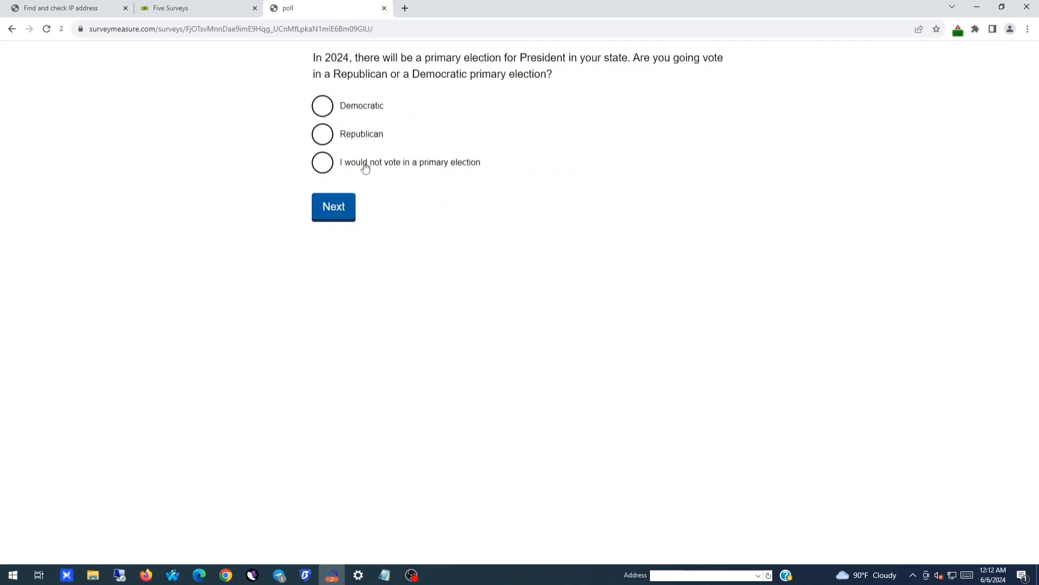
Step: Submit "Democratic" as the 2024 presidential primary choice and continue past the cat interlude page
{"action": "left_click", "coordinate": [371, 108]}
{"action": "left_click", "coordinate": [349, 203]}
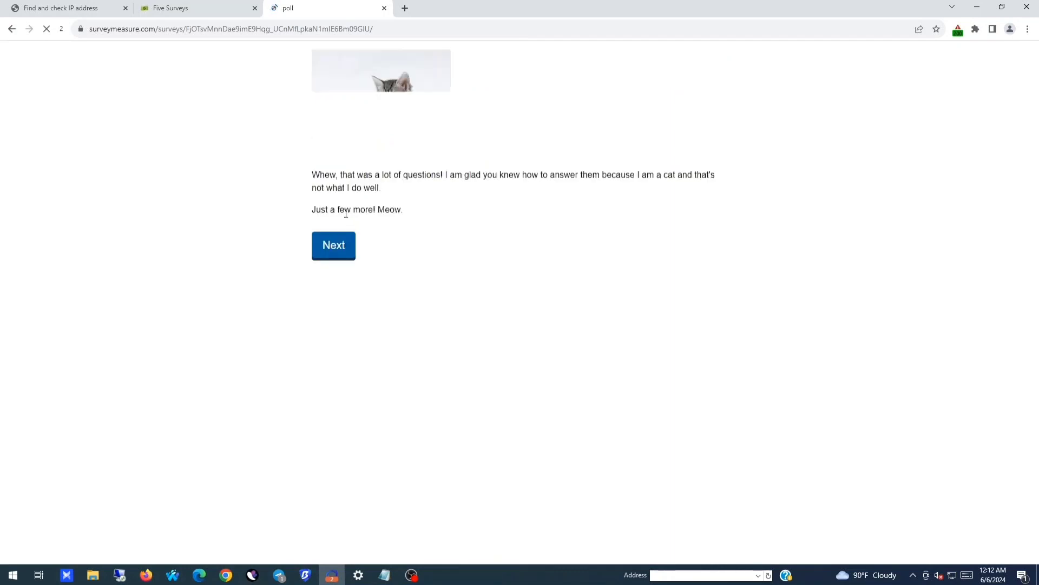
{"action": "left_click", "coordinate": [333, 252]}
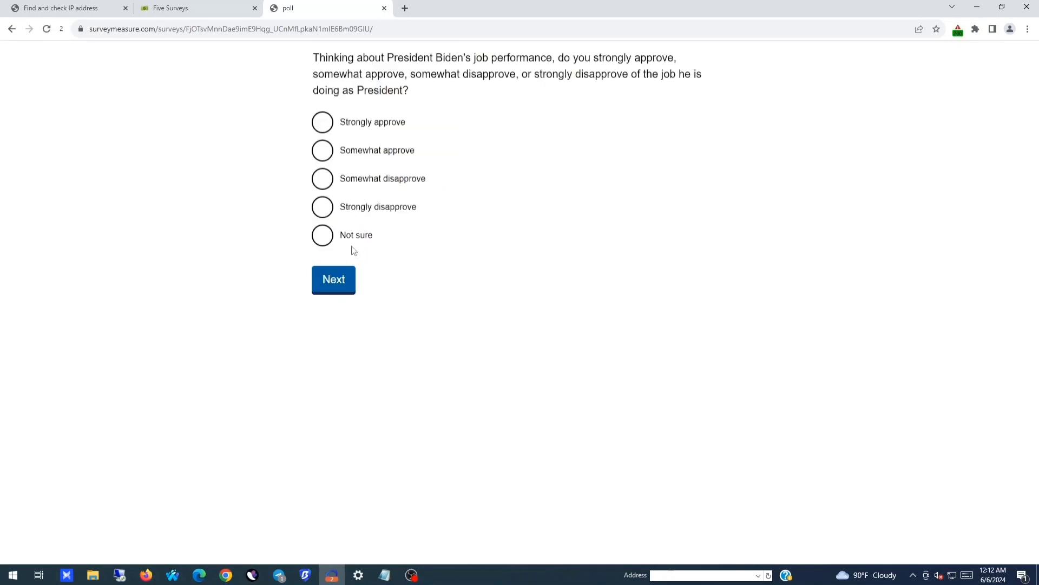
Step: Submit "Strongly approve" for President Biden's job performance and support for an official holding Big Oil accountable, continuing past the interlude
{"action": "left_click", "coordinate": [380, 128]}
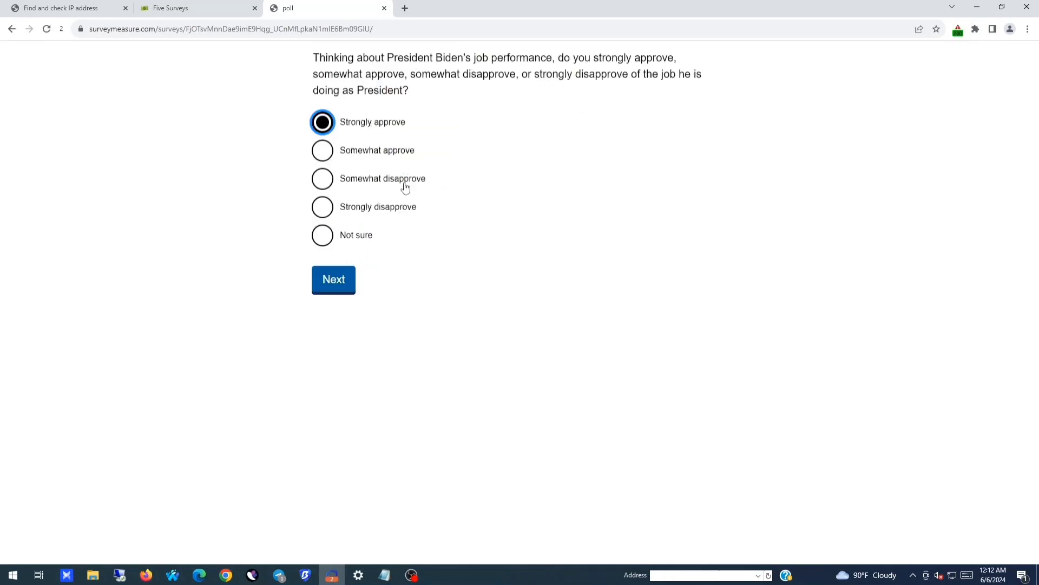
{"action": "left_click", "coordinate": [336, 285]}
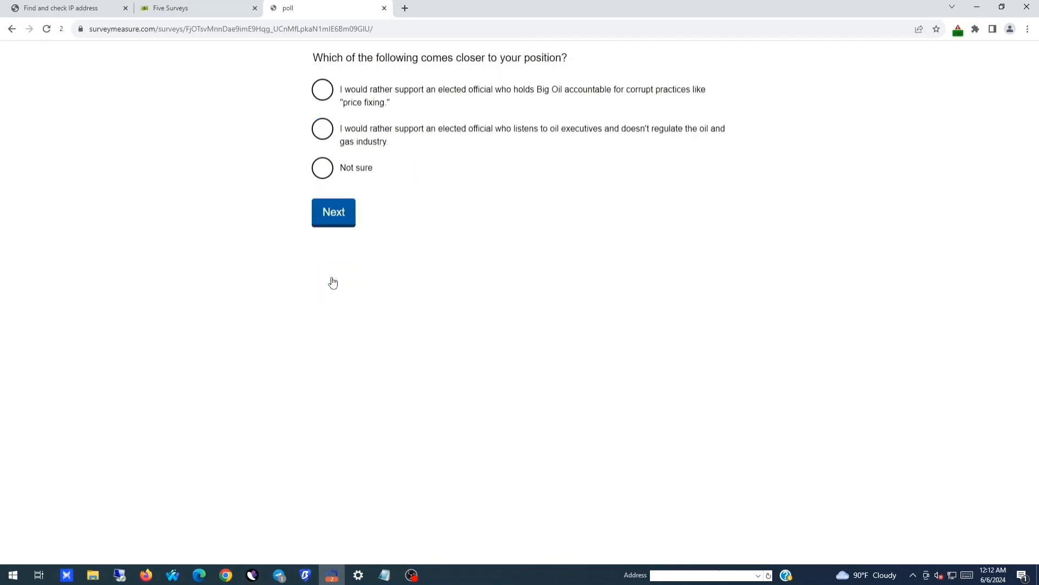
{"action": "left_click", "coordinate": [382, 97]}
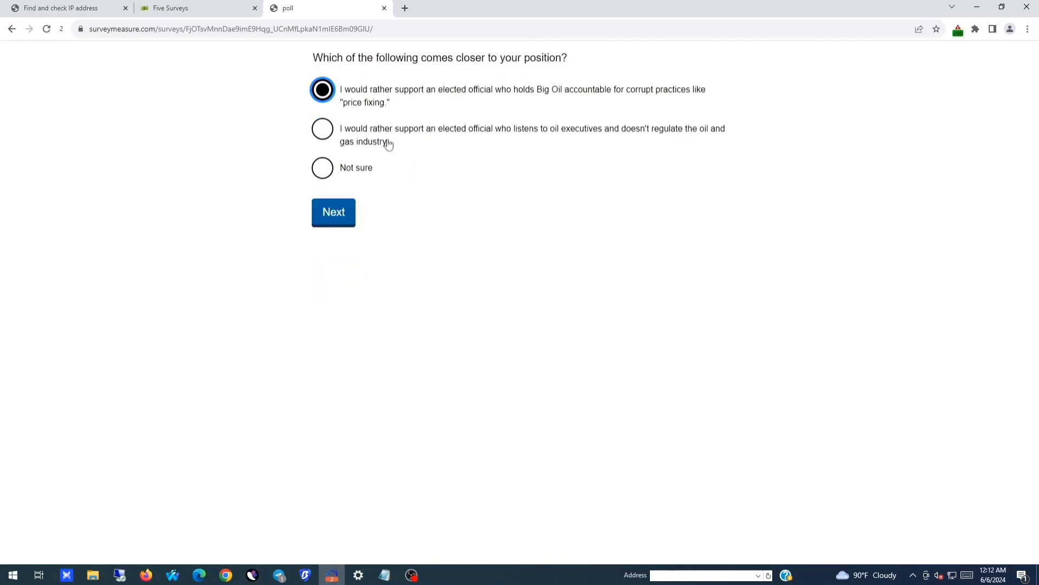
{"action": "left_click", "coordinate": [339, 211]}
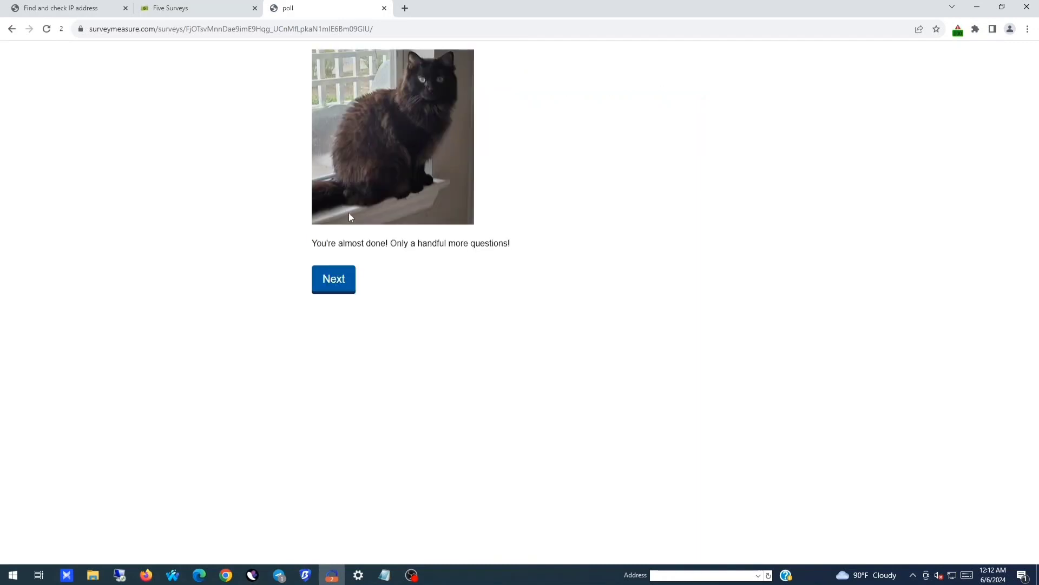
{"action": "left_click", "coordinate": [340, 291]}
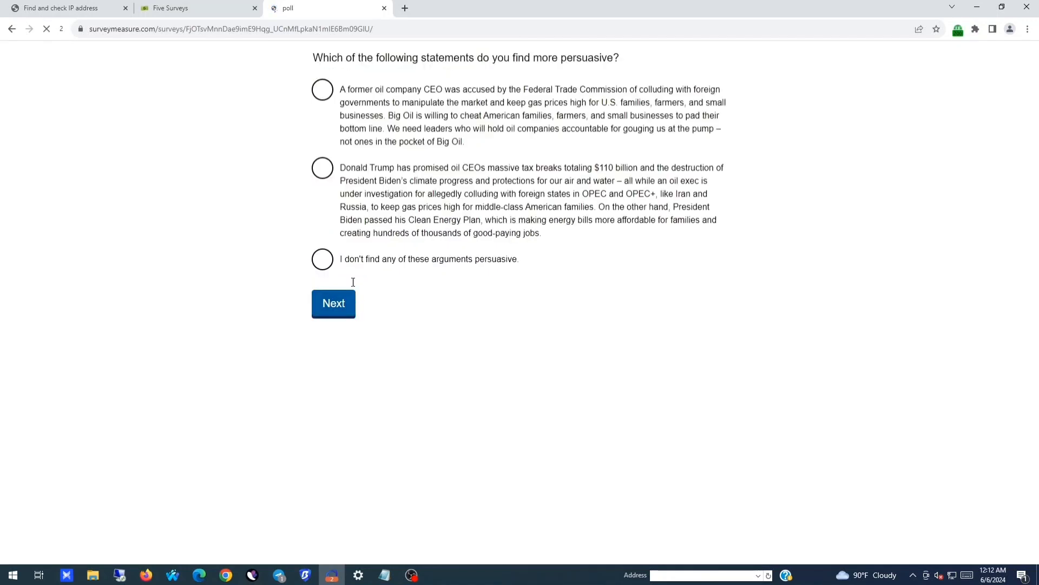
Step: Submit the statement about Trump promising oil CEOs $110 billion in tax breaks as more persuasive than the former oil company CEO statement
{"action": "left_click", "coordinate": [383, 185]}
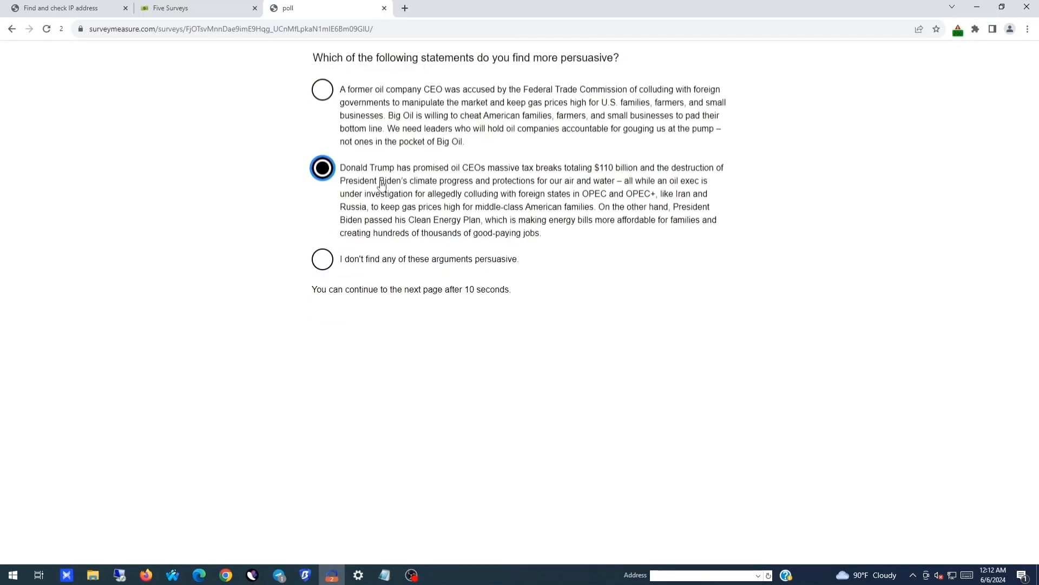
{"action": "left_click", "coordinate": [387, 137]}
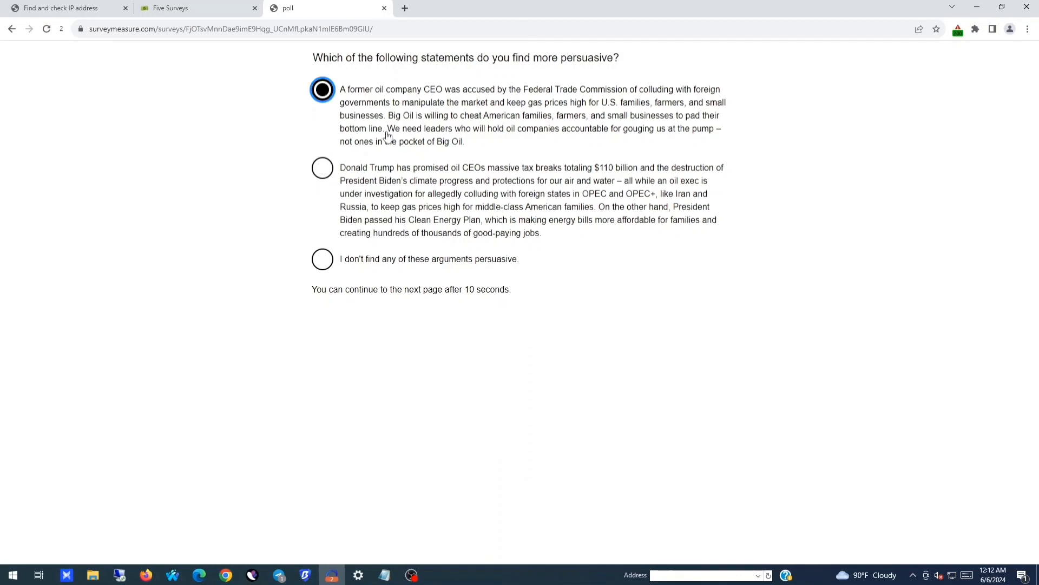
{"action": "left_click", "coordinate": [393, 181]}
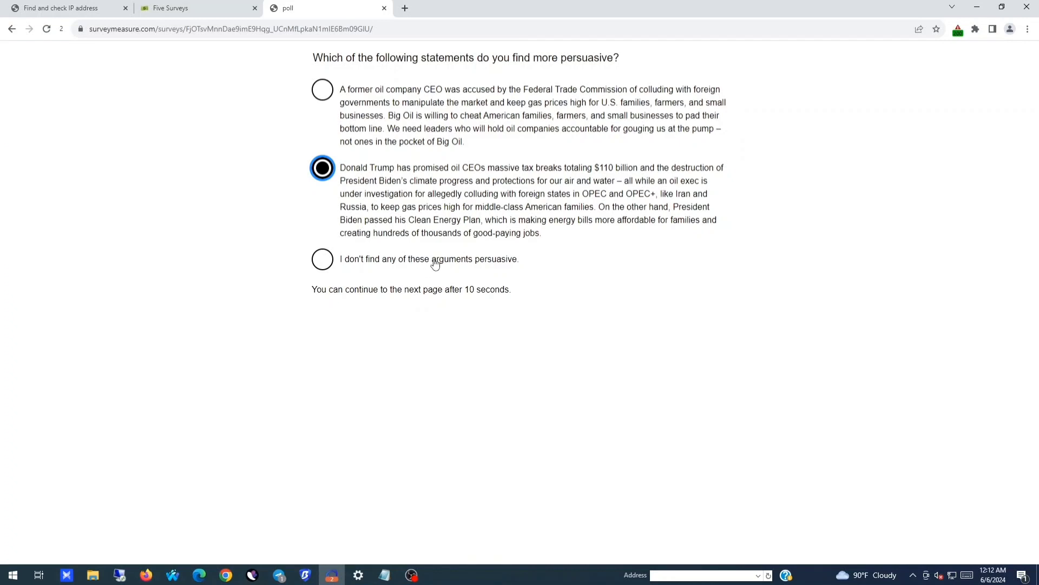
{"action": "left_click", "coordinate": [334, 311]}
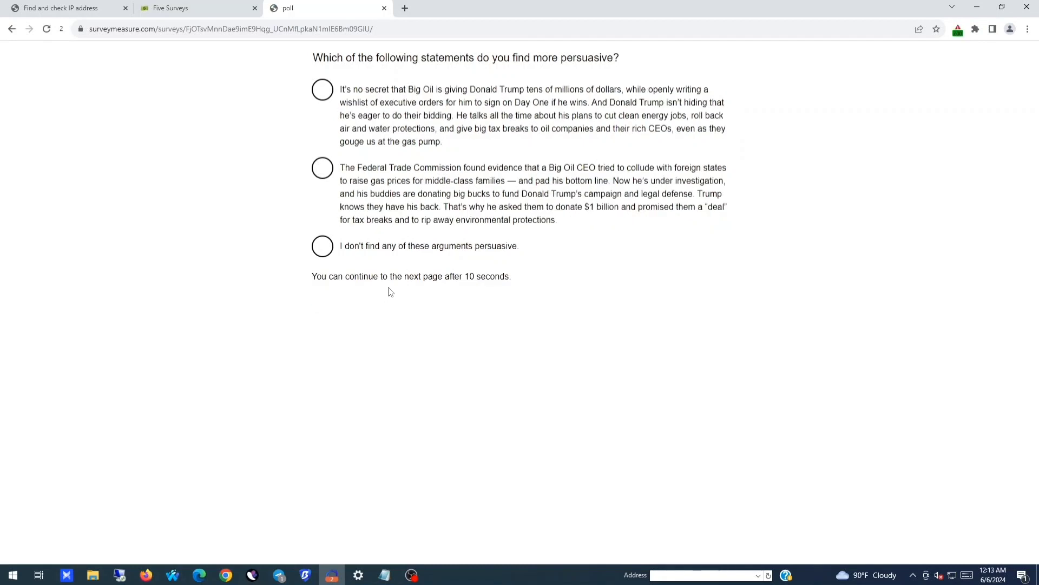
Step: Submit as more persuasive the FTC statement about a Big Oil CEO's buddies funding Trump, and the statement about Trump offering Big Oil a "deal"
{"action": "left_click", "coordinate": [381, 205]}
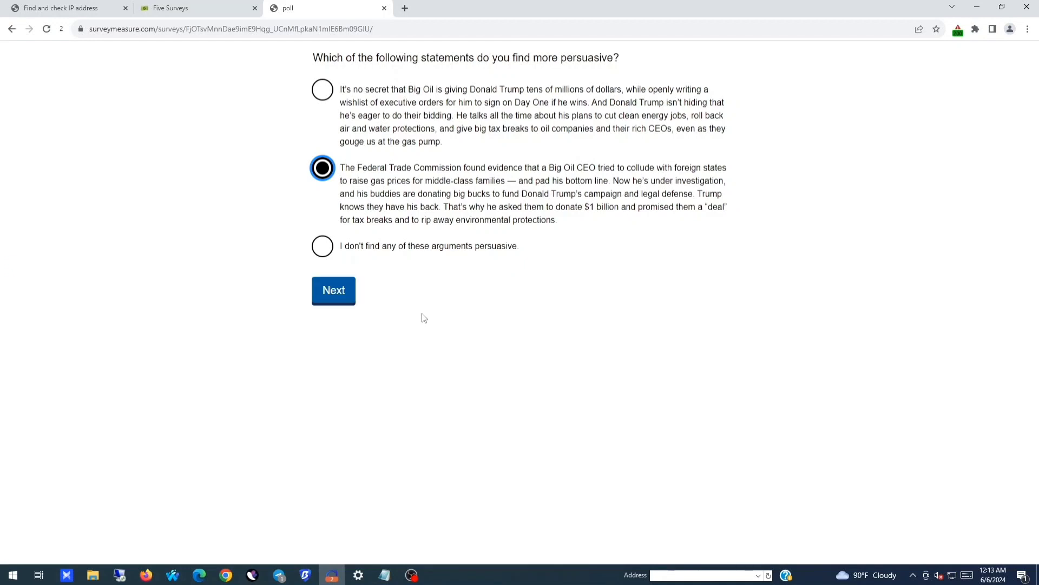
{"action": "left_click", "coordinate": [350, 302]}
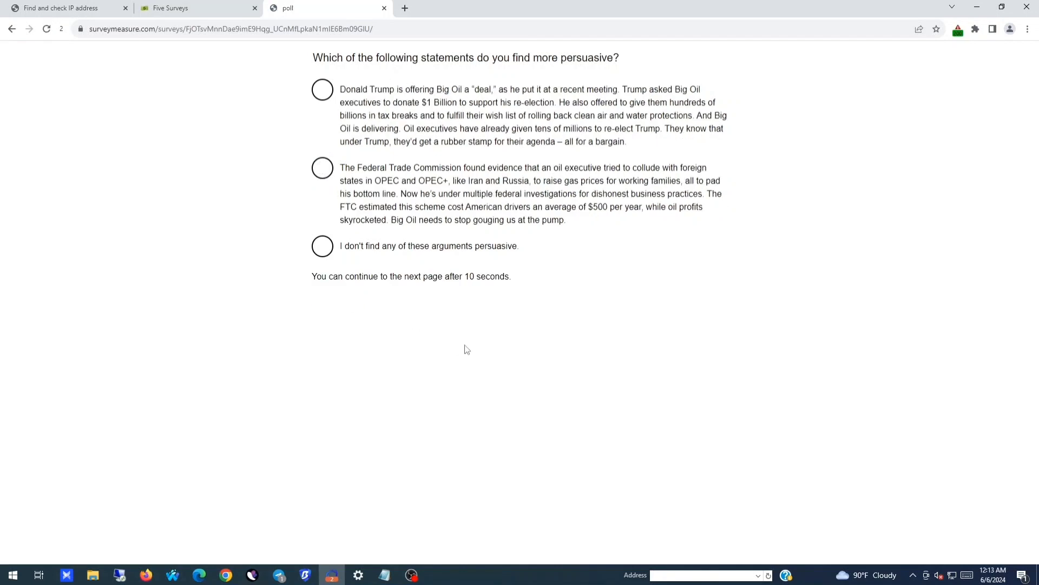
{"action": "left_click", "coordinate": [391, 116]}
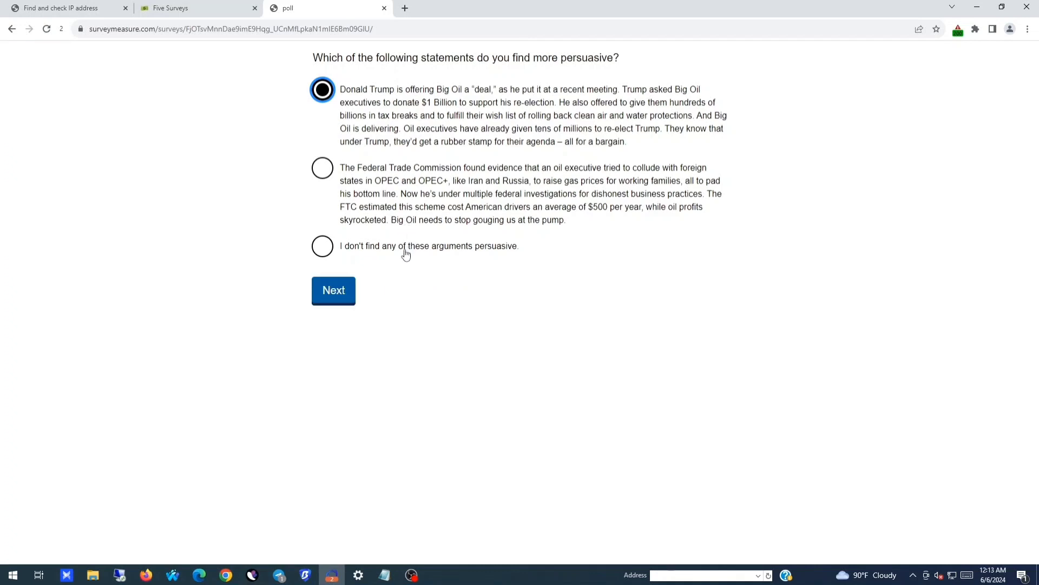
{"action": "left_click", "coordinate": [334, 297]}
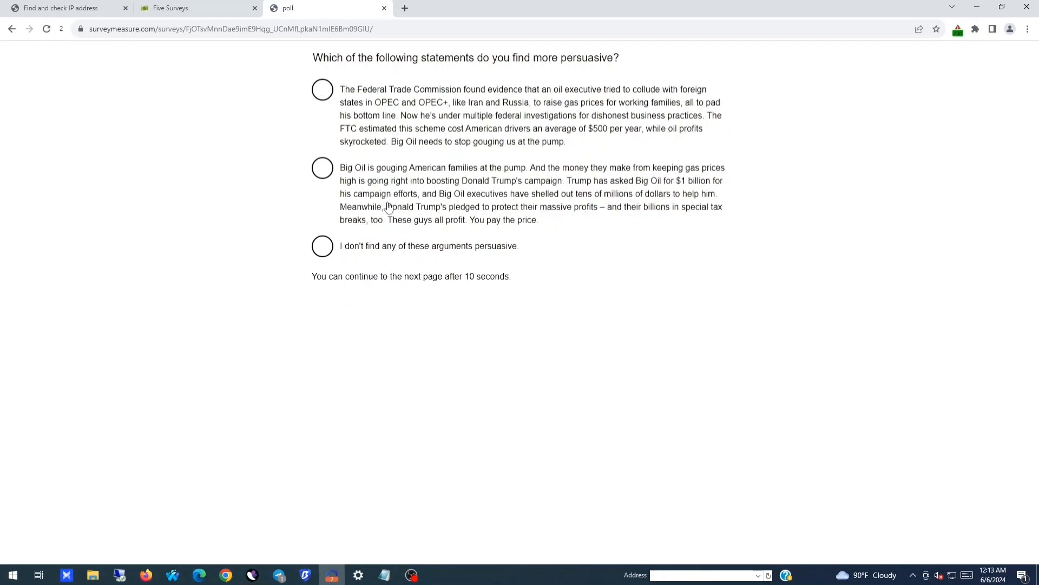
Step: Submit as more persuasive the statement on Big Oil gouging families and boosting Trump's campaign, and the repeated Trump $110 billion tax breaks statement
{"action": "left_click", "coordinate": [388, 194]}
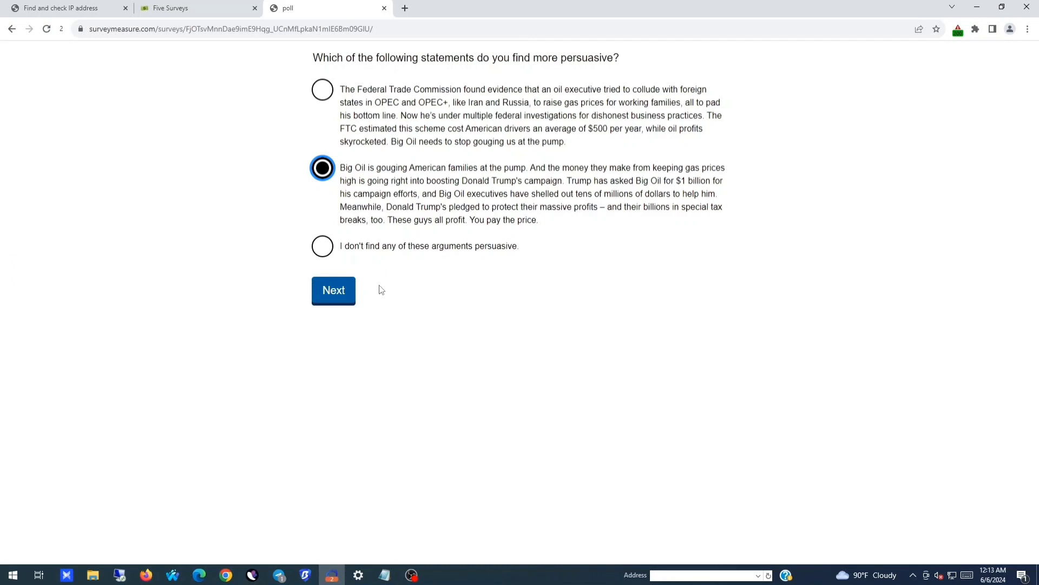
{"action": "left_click", "coordinate": [331, 301]}
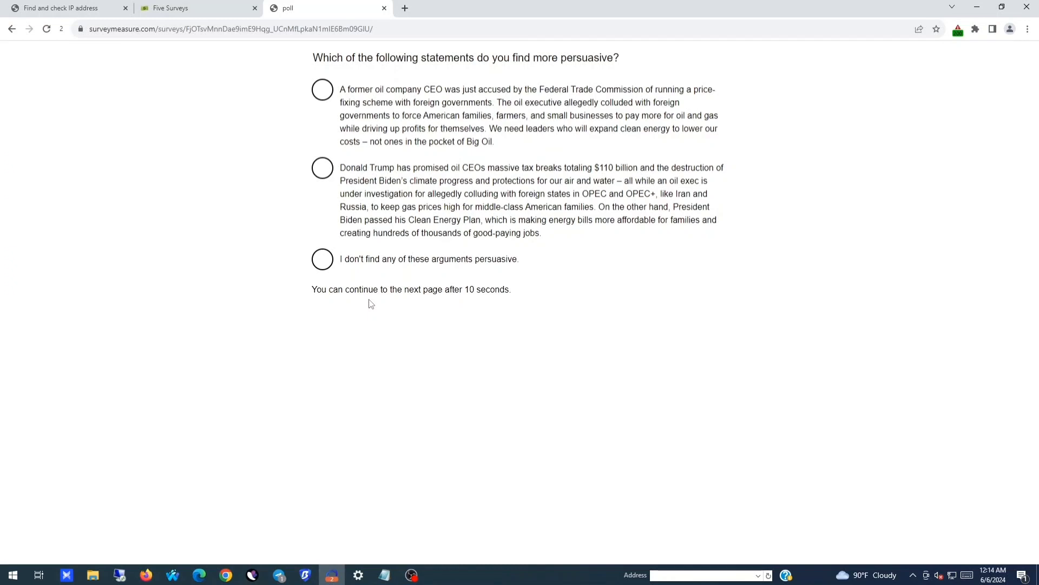
{"action": "left_click", "coordinate": [363, 180]}
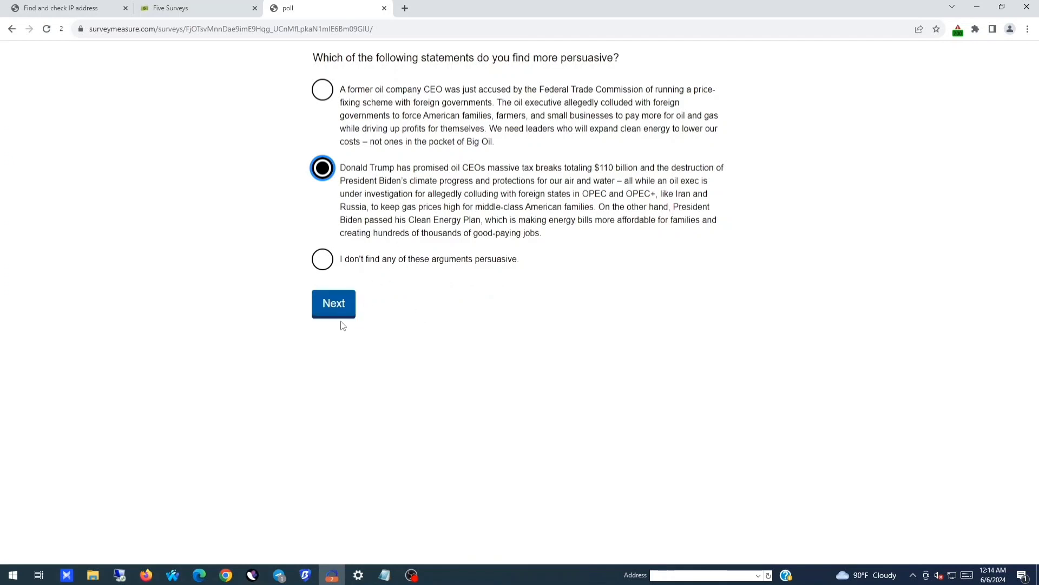
{"action": "left_click", "coordinate": [344, 307]}
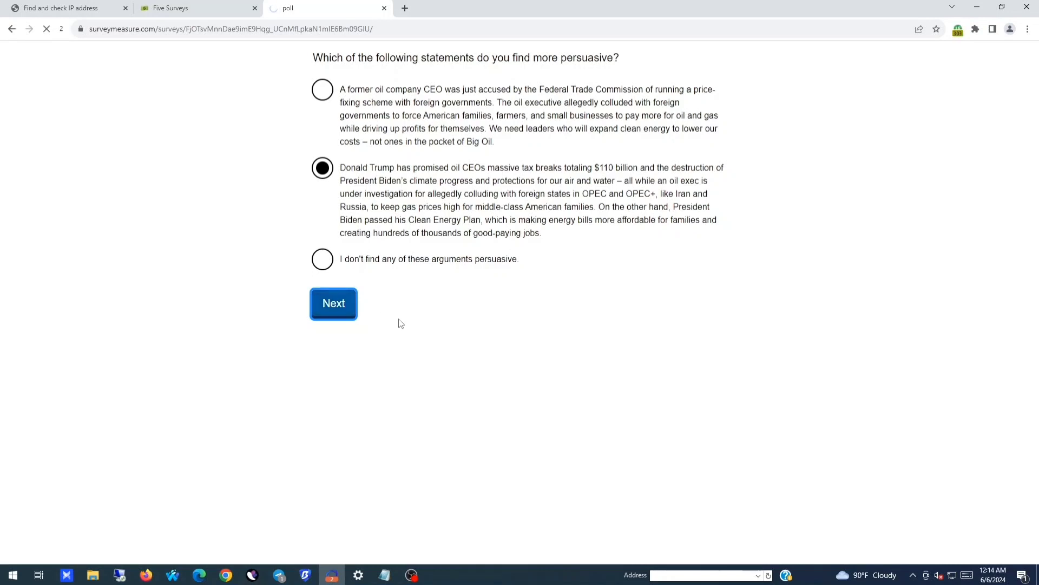
Step: Submit the FTC statement about an oil executive's scheme costing drivers $500 per year over the statement on Trump's executive order wishlist
{"action": "left_click", "coordinate": [386, 119]}
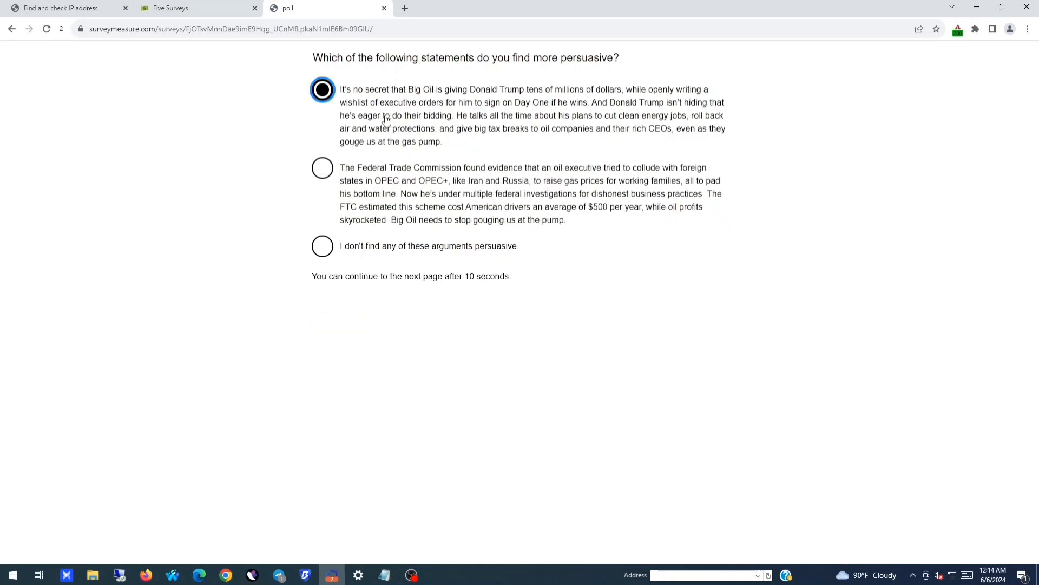
{"action": "left_click", "coordinate": [385, 176]}
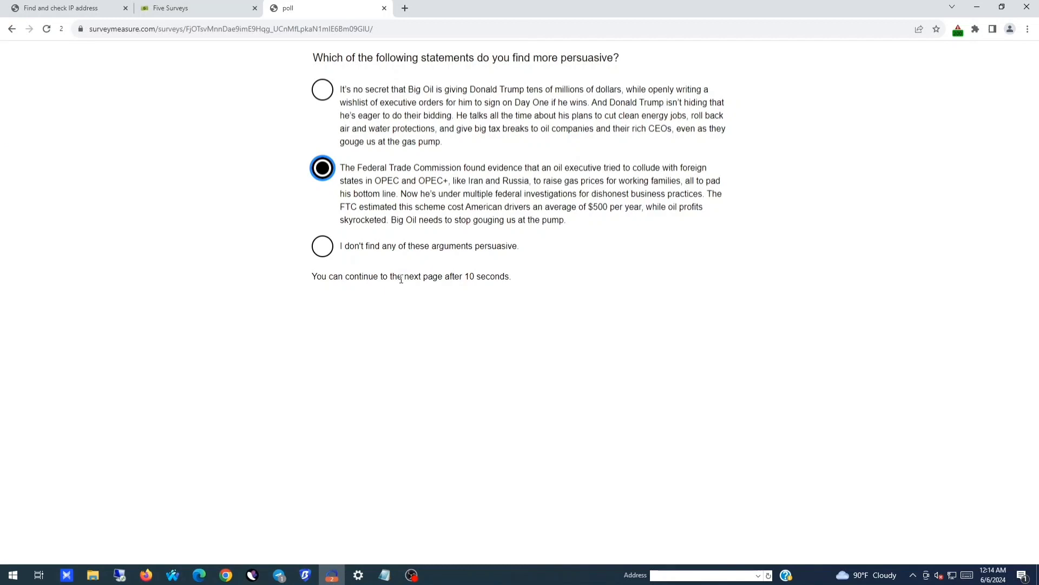
{"action": "left_click", "coordinate": [345, 295]}
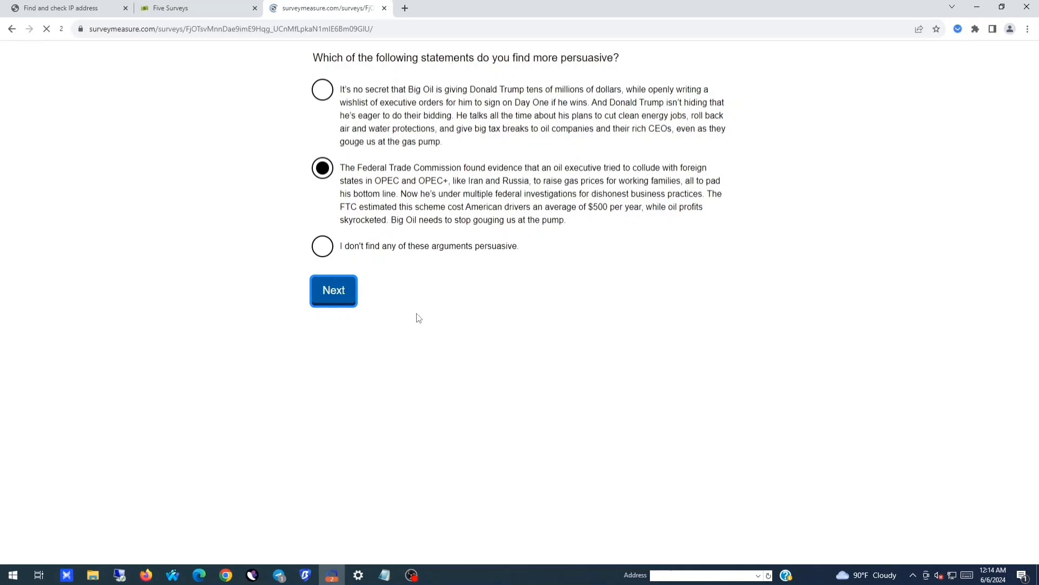
Step: Submit as more persuasive the statement on a former oil CEO colluding with OPEC states, and the statement calling Trump a convicted felon
{"action": "left_click", "coordinate": [382, 120]}
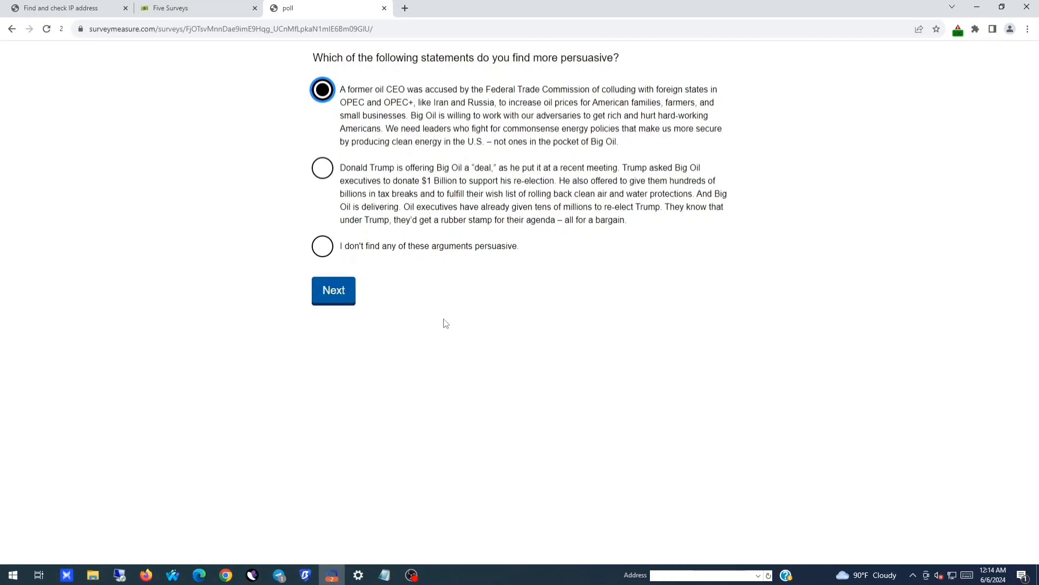
{"action": "left_click", "coordinate": [336, 302]}
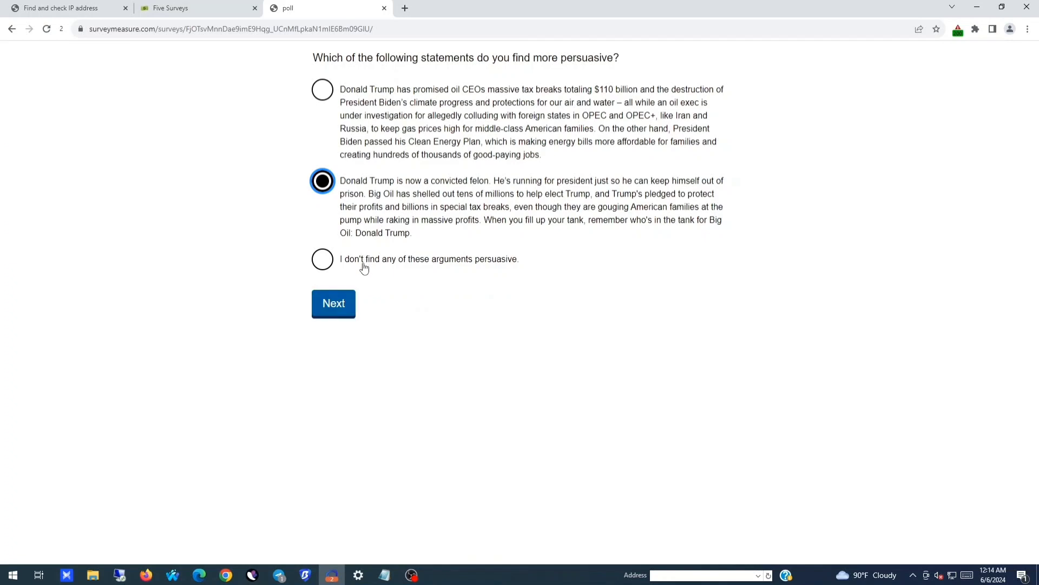
{"action": "left_click", "coordinate": [335, 304]}
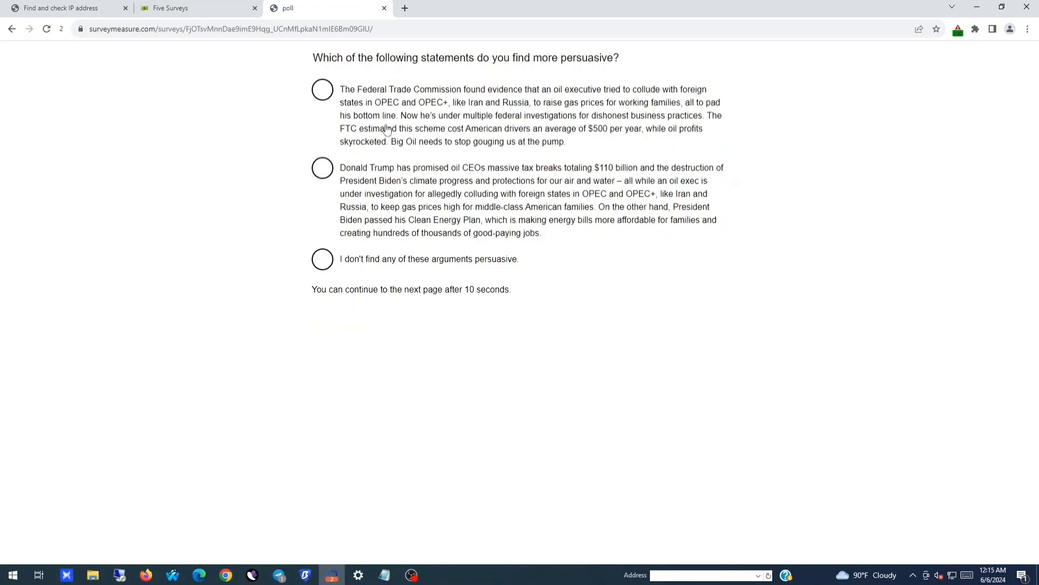
Step: Submit as more persuasive the FTC statement on the $500-per-year cost to drivers, and the statement on hundreds of private messages showing CEO collusion
{"action": "left_click", "coordinate": [384, 106]}
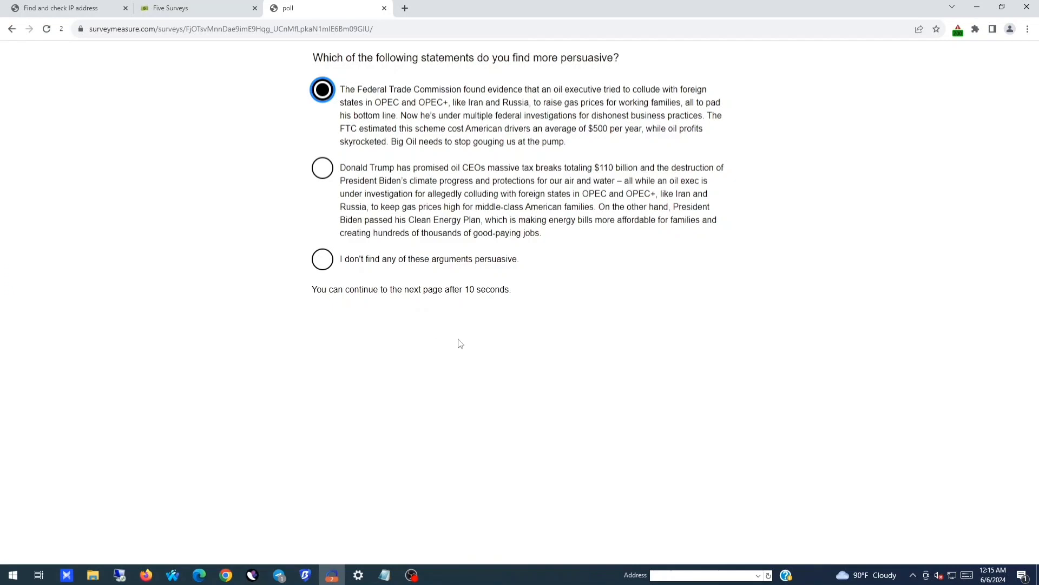
{"action": "left_click", "coordinate": [336, 306]}
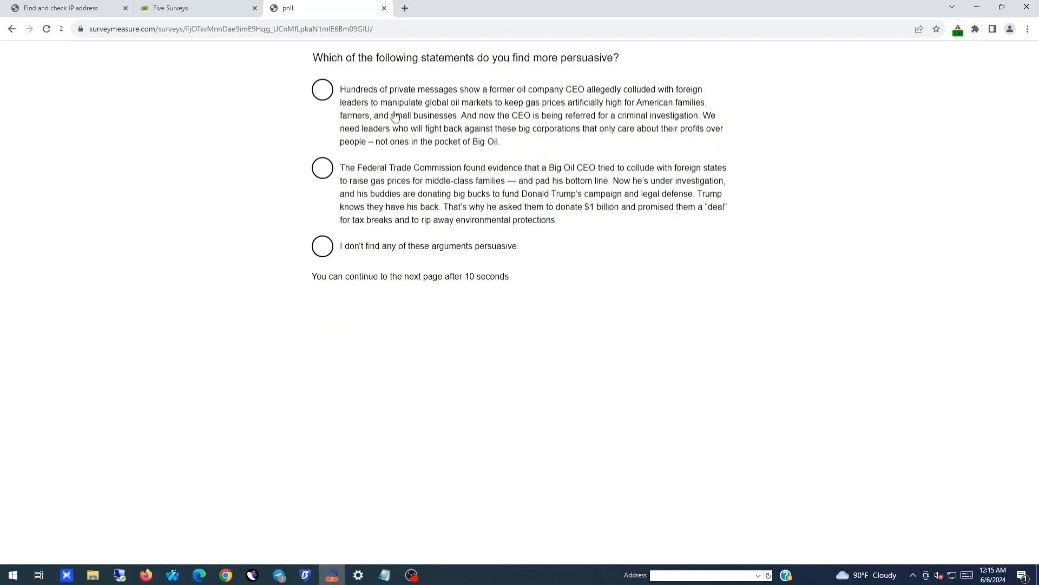
{"action": "left_click", "coordinate": [396, 119]}
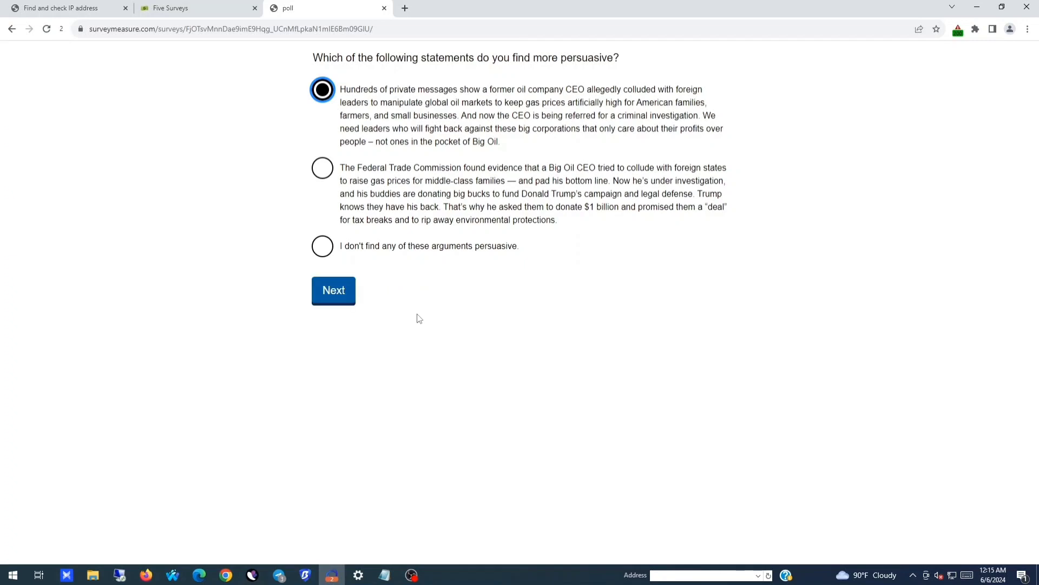
{"action": "left_click", "coordinate": [336, 300]}
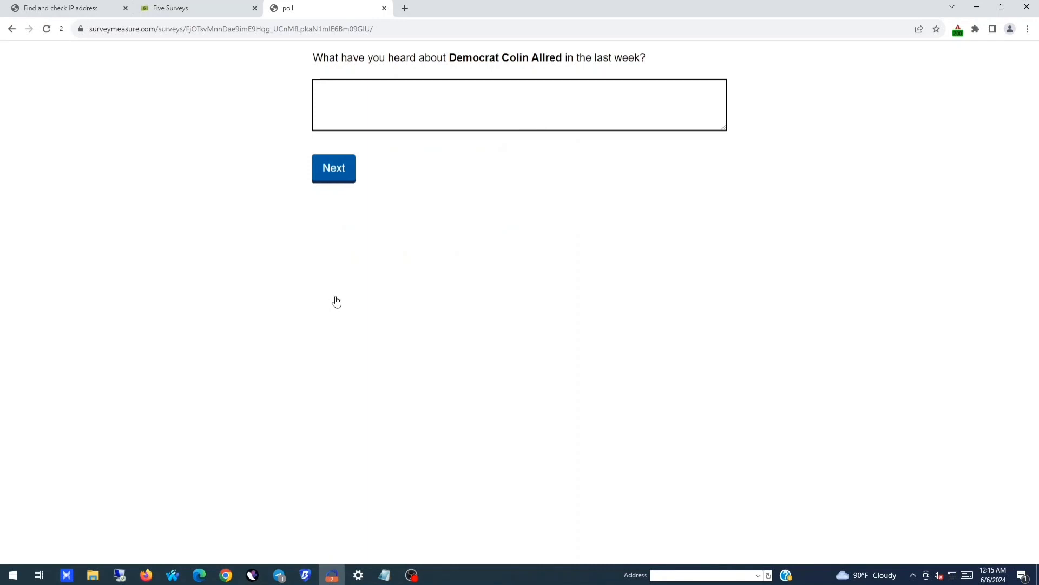
Step: Answer the Colin Allred news question with "Very interested in the meantime will keep you informed about this opportunity would come from good." and submit it
{"action": "left_click", "coordinate": [420, 104]}
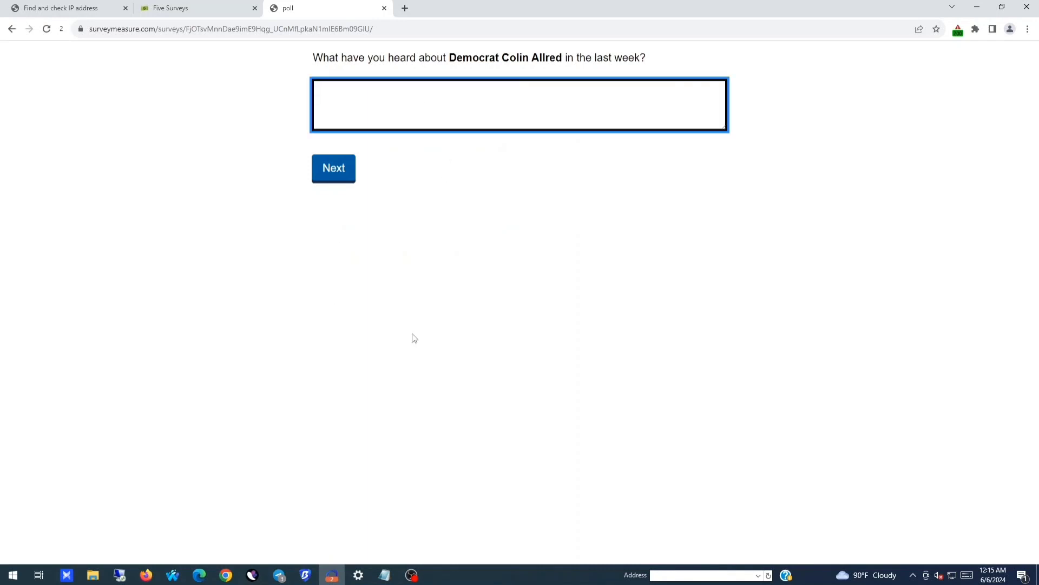
{"action": "left_click", "coordinate": [966, 576]}
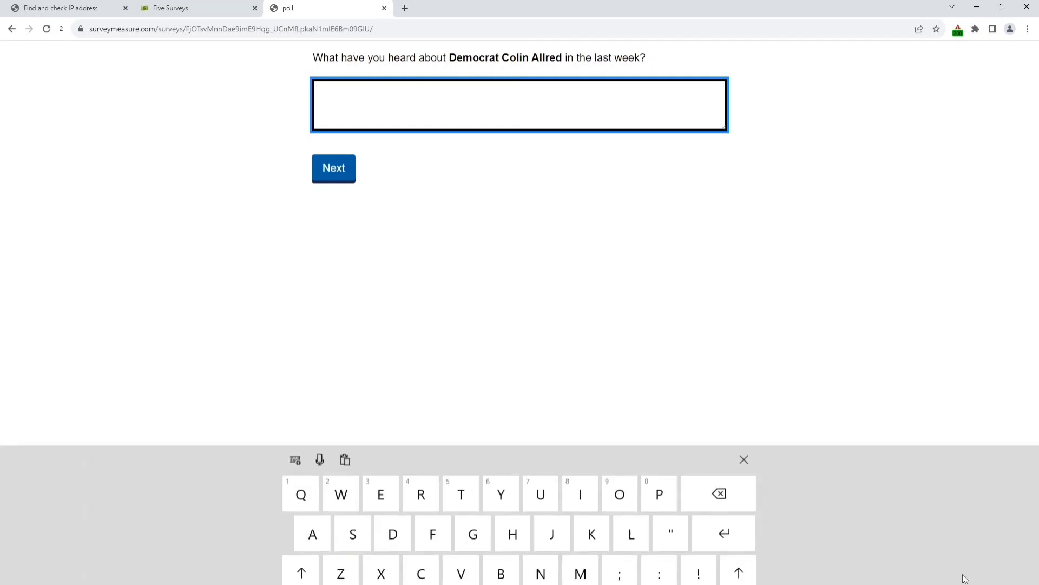
{"action": "left_click", "coordinate": [465, 528]}
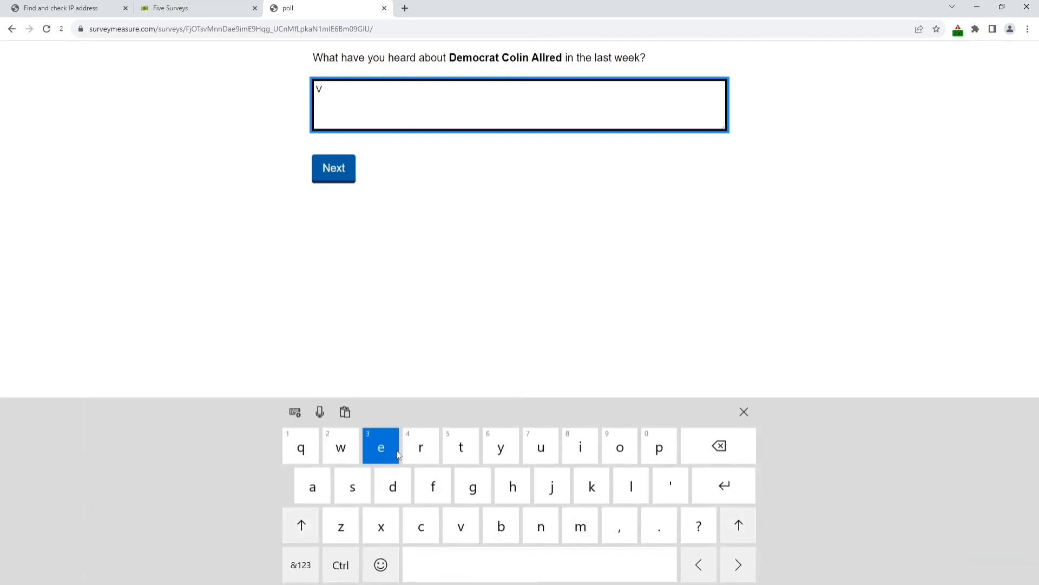
{"action": "left_click", "coordinate": [398, 454]}
{"action": "left_click", "coordinate": [421, 448]}
{"action": "left_click", "coordinate": [363, 415]}
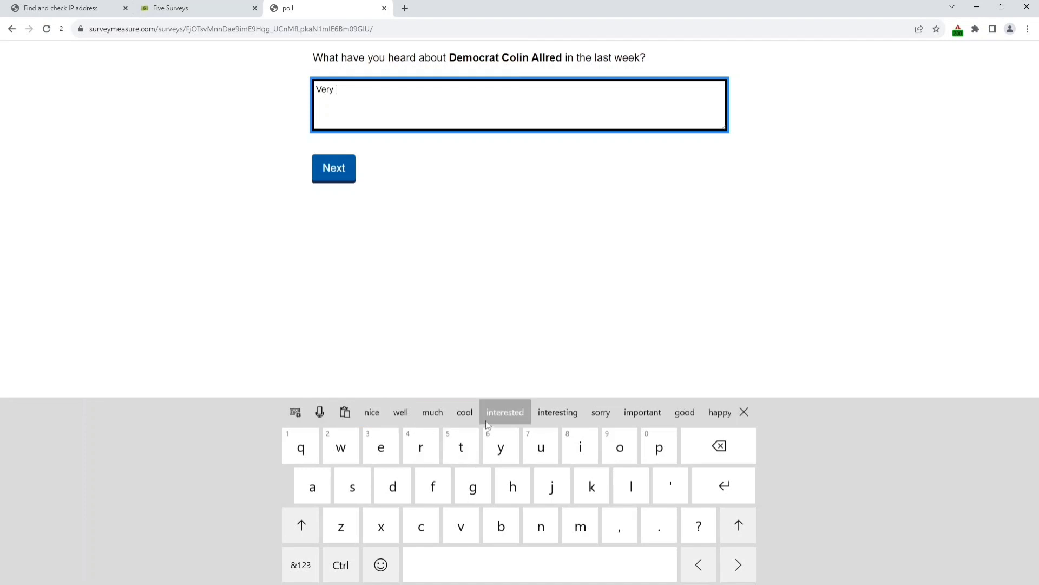
{"action": "left_click", "coordinate": [487, 421]}
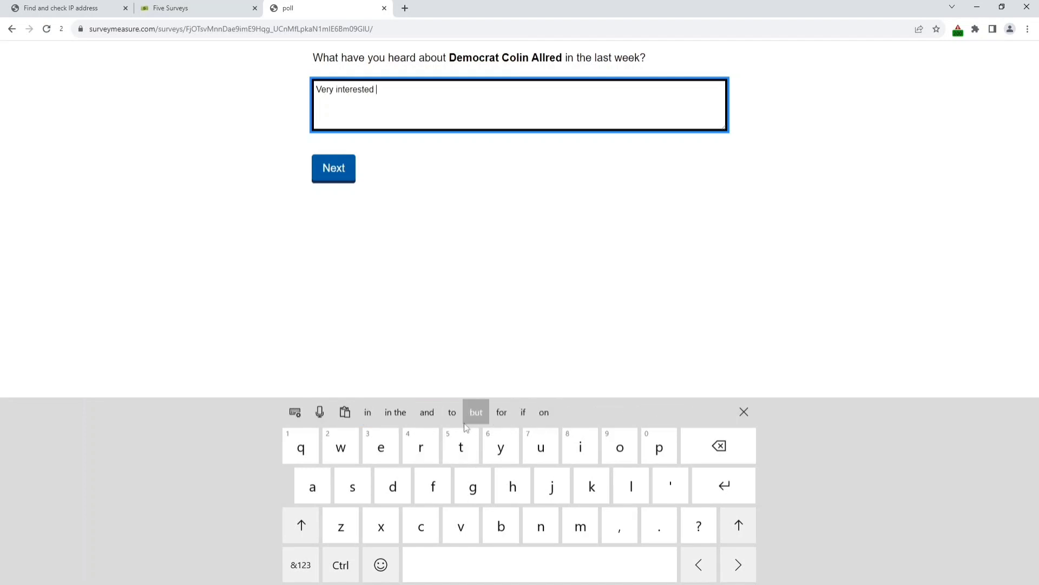
{"action": "left_click", "coordinate": [395, 416]}
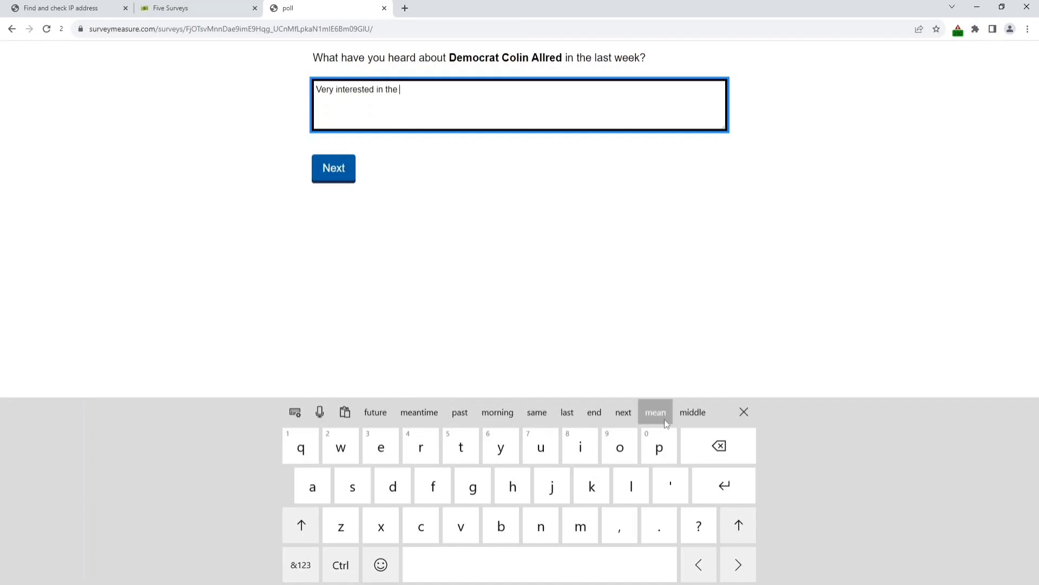
{"action": "left_click", "coordinate": [401, 415]}
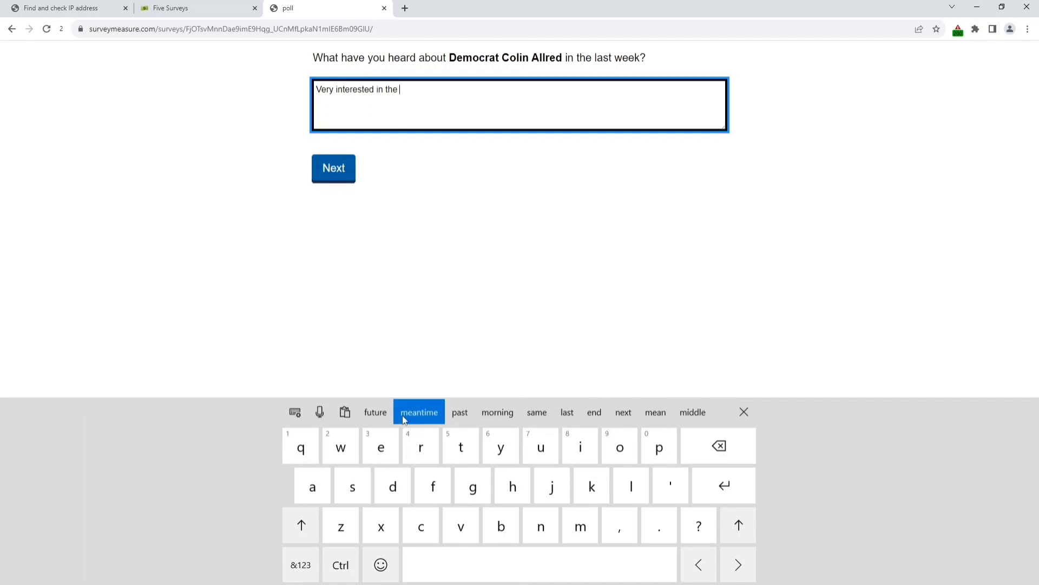
{"action": "left_click", "coordinate": [437, 414]}
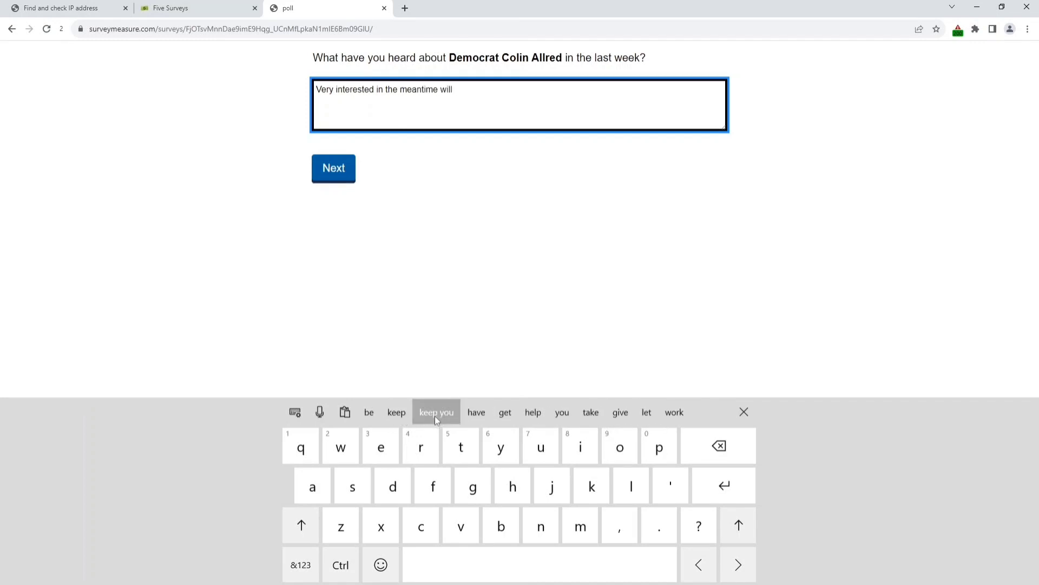
{"action": "left_click", "coordinate": [435, 415]}
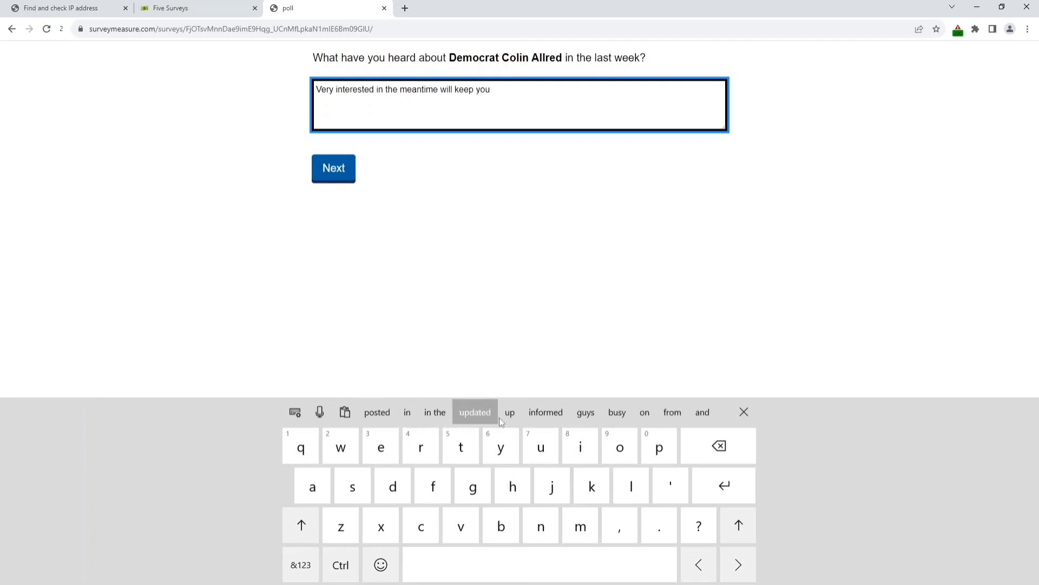
{"action": "left_click", "coordinate": [544, 416]}
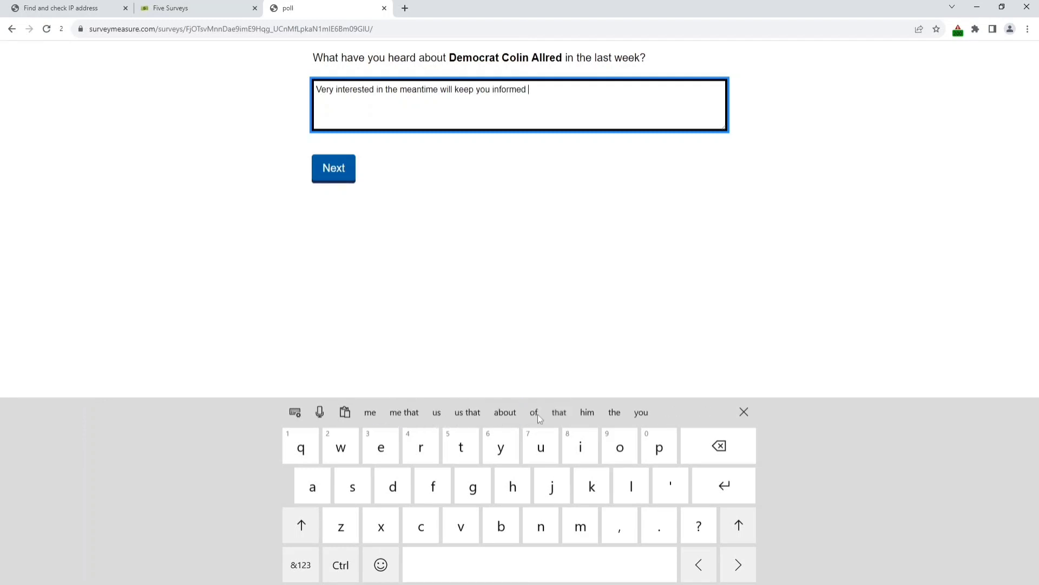
{"action": "left_click", "coordinate": [504, 417]}
{"action": "left_click", "coordinate": [443, 414]}
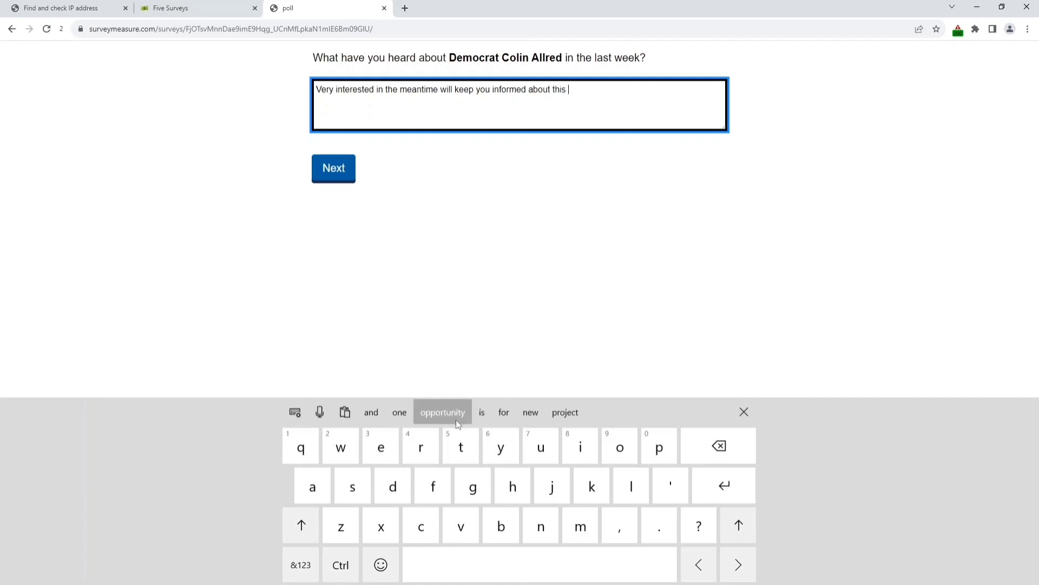
{"action": "left_click", "coordinate": [441, 420]}
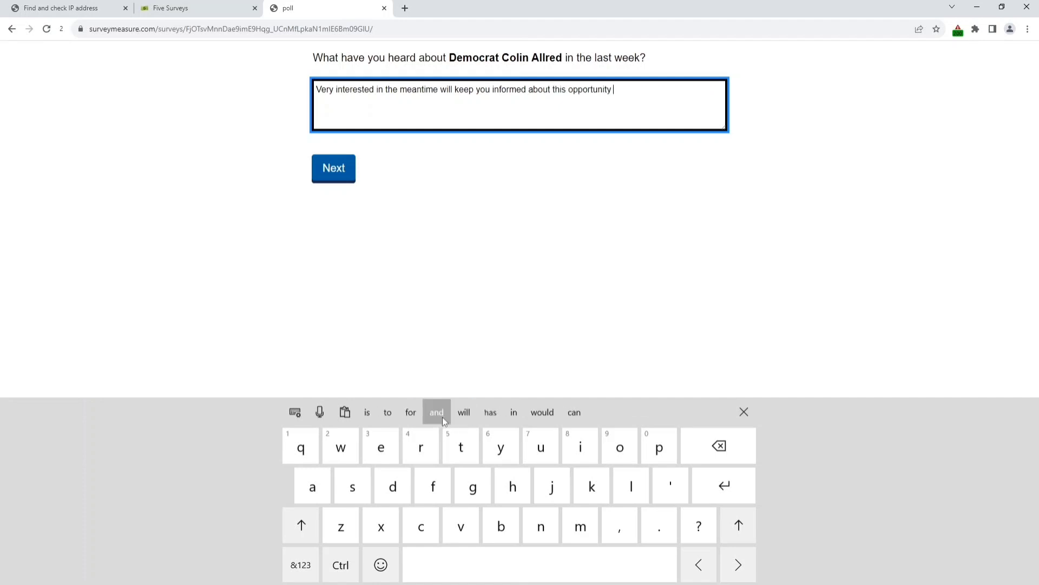
{"action": "left_click", "coordinate": [542, 414]}
{"action": "left_click", "coordinate": [611, 417]}
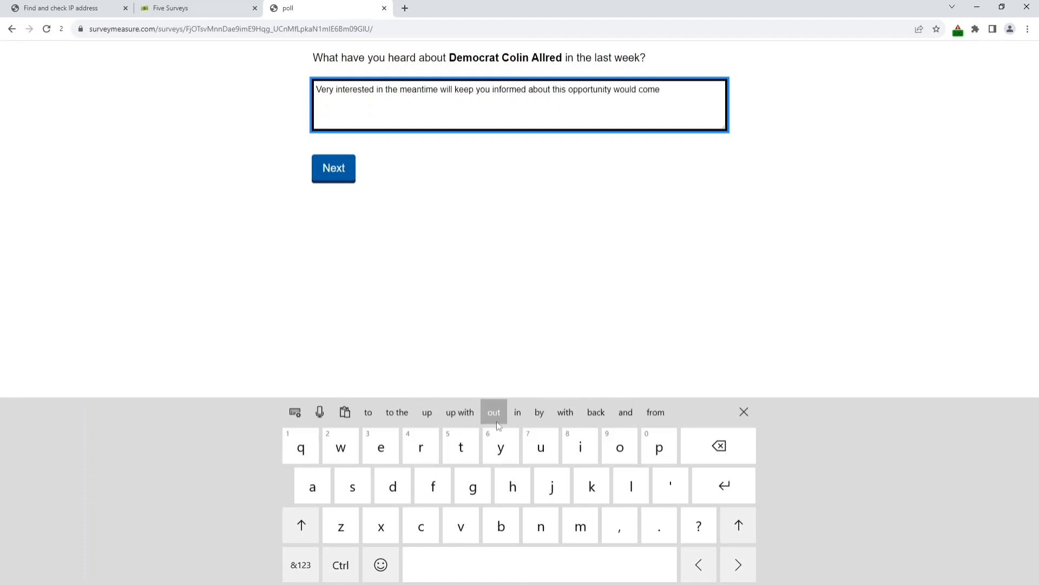
{"action": "left_click", "coordinate": [655, 414]}
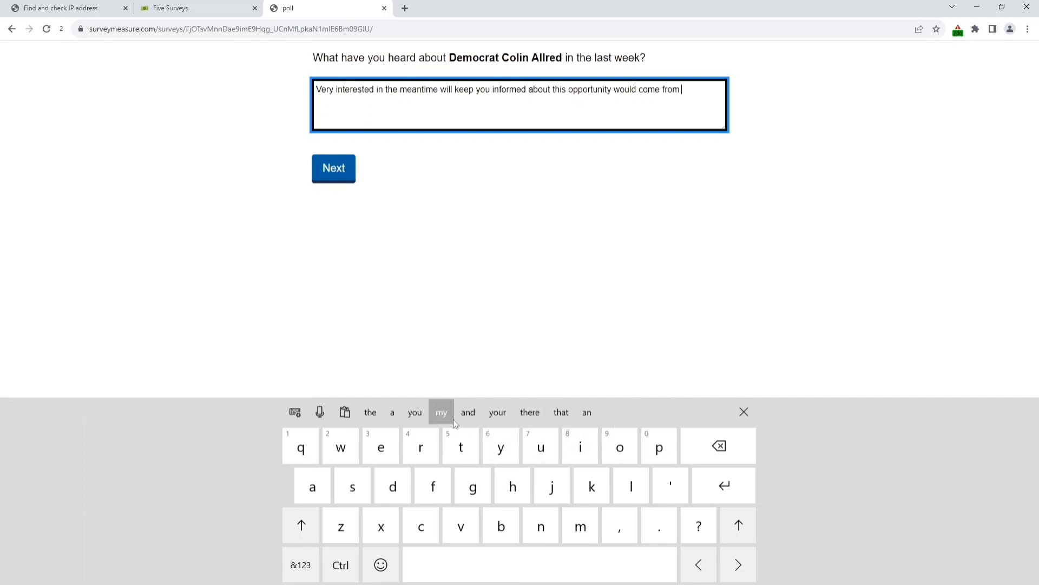
{"action": "type", "text": "good"}
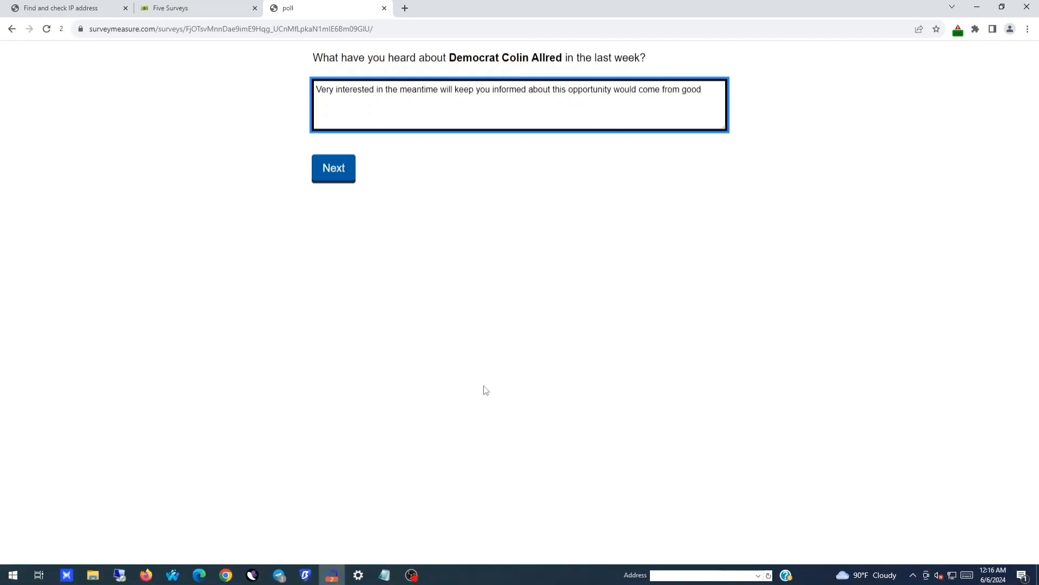
{"action": "type", "text": "."}
{"action": "left_click", "coordinate": [328, 172]}
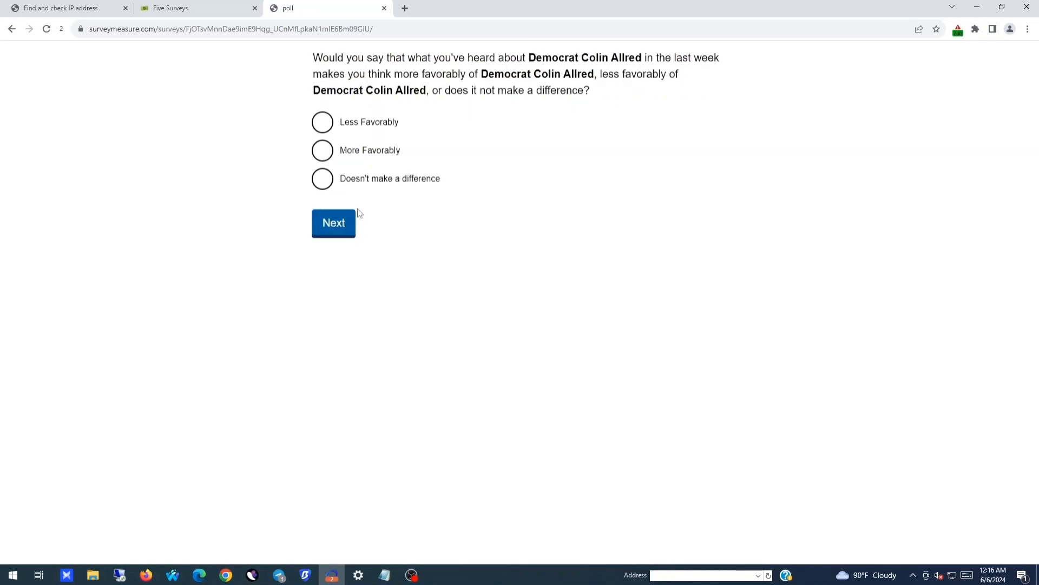
Step: Submit "More Favorably" for the effect of the Colin Allred news, and "Yes" for having worked for pay last week
{"action": "left_click", "coordinate": [359, 160]}
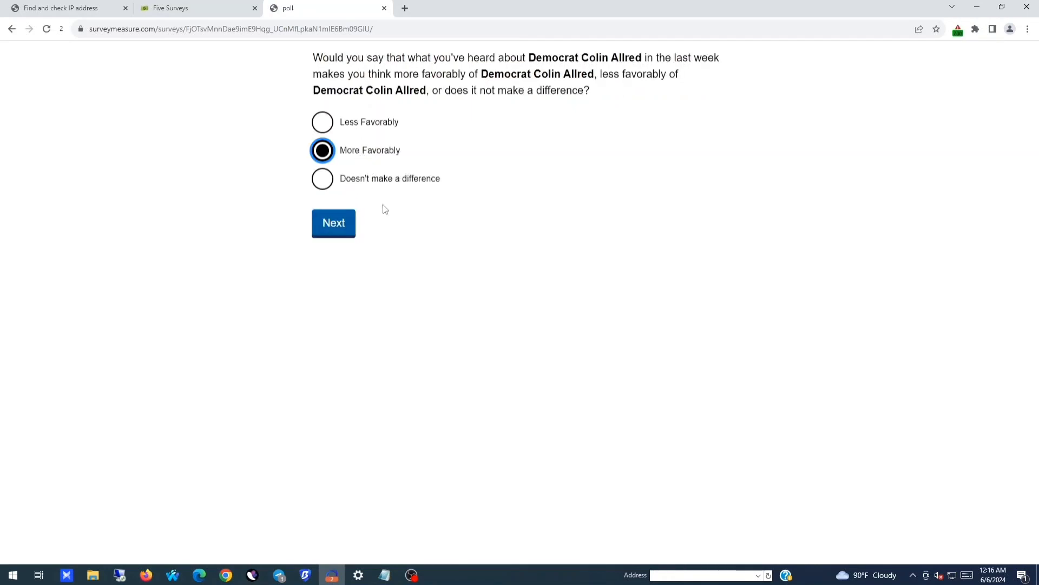
{"action": "left_click", "coordinate": [340, 236]}
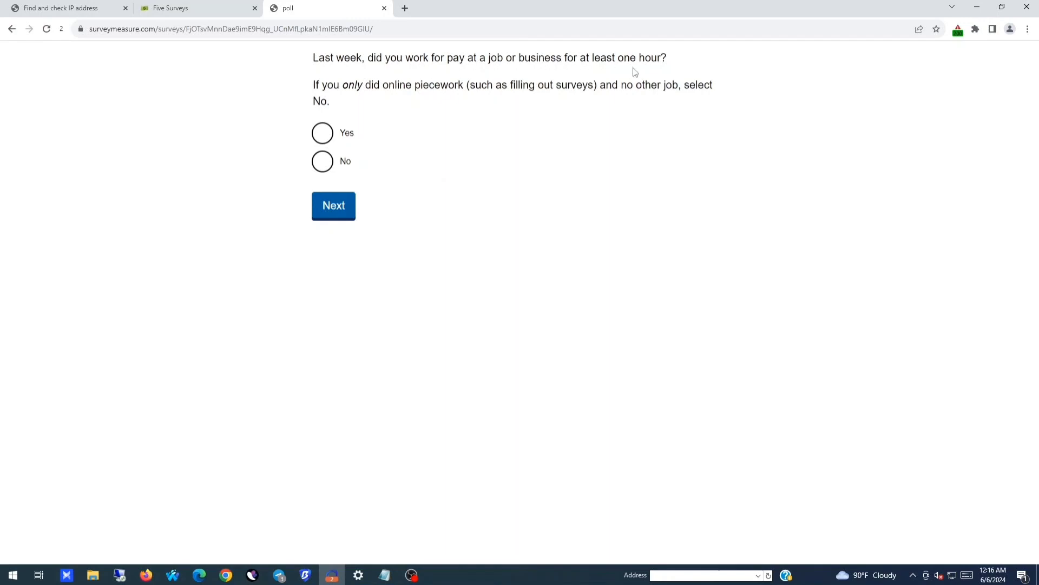
{"action": "left_click", "coordinate": [362, 137]}
{"action": "left_click", "coordinate": [331, 207]}
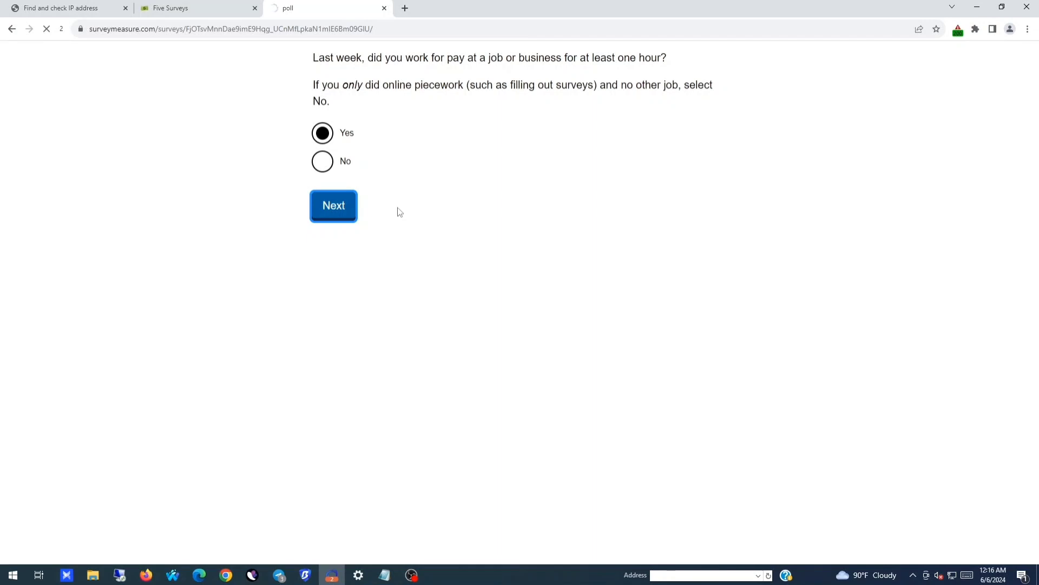
Step: Answer the employer's industry question with "Very interested in the same thing for you guys would appreciate good" and submit it
{"action": "left_click", "coordinate": [379, 169]}
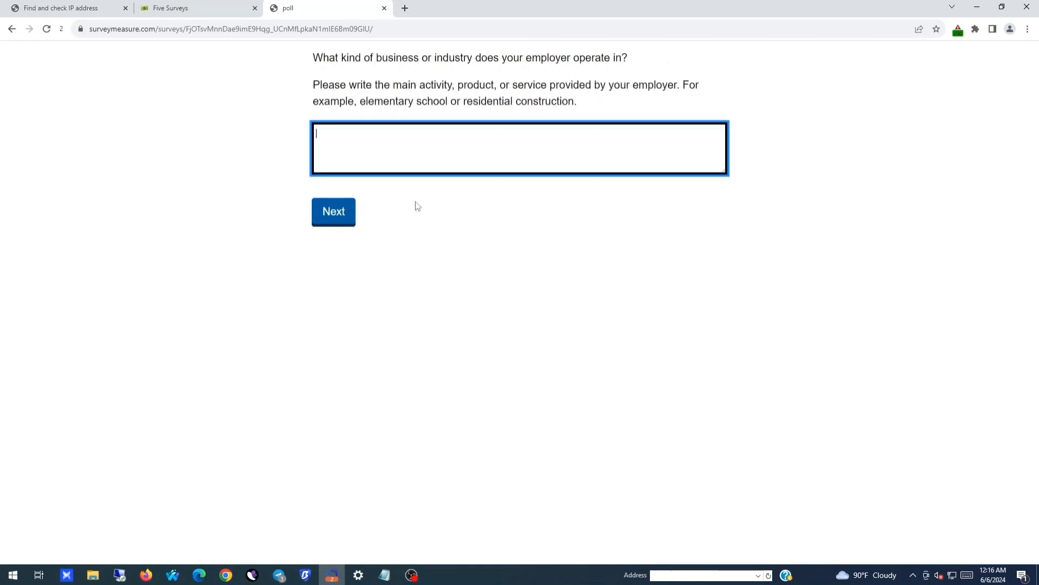
{"action": "left_click", "coordinate": [968, 577]}
{"action": "left_click", "coordinate": [460, 527]}
{"action": "left_click", "coordinate": [381, 447]}
{"action": "left_click", "coordinate": [421, 447]}
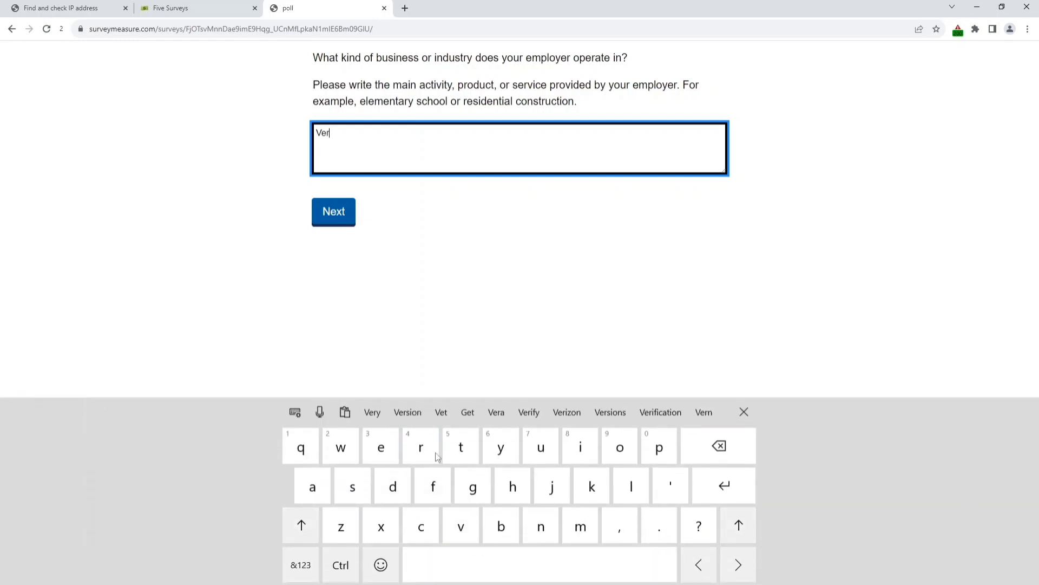
{"action": "left_click", "coordinate": [372, 412]}
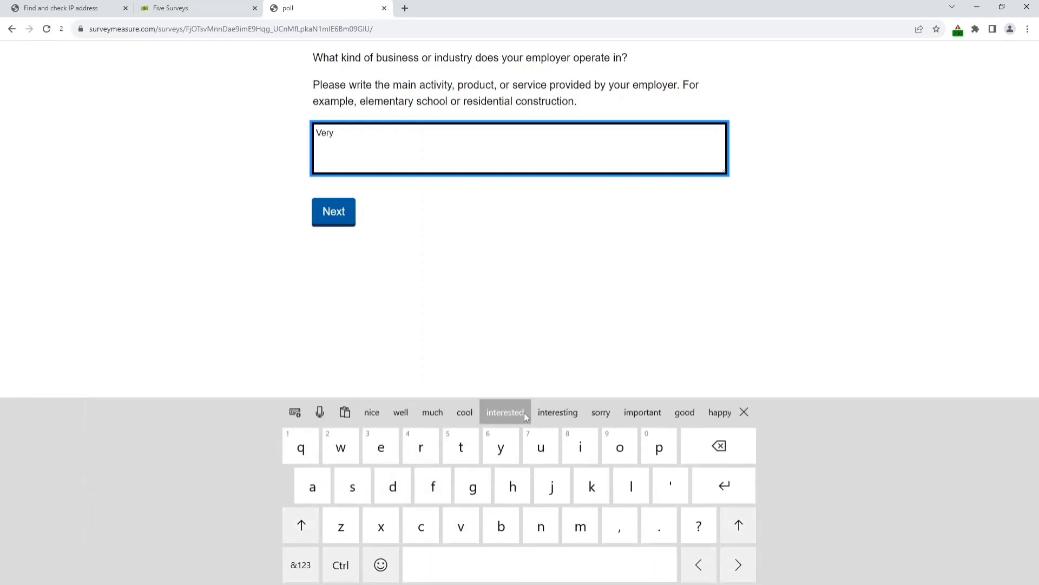
{"action": "left_click", "coordinate": [525, 415]}
{"action": "left_click", "coordinate": [402, 414]}
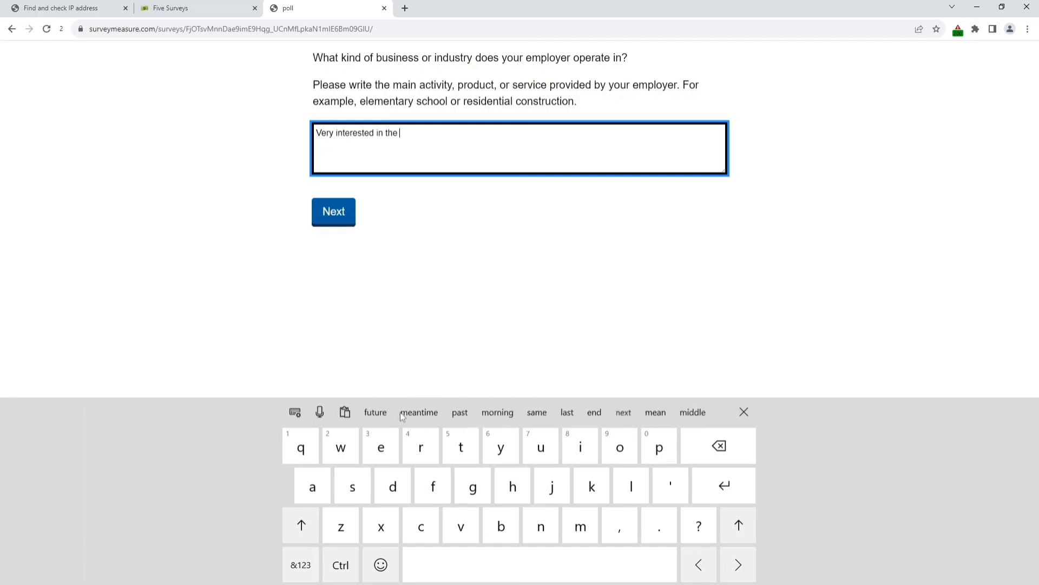
{"action": "left_click", "coordinate": [539, 414]}
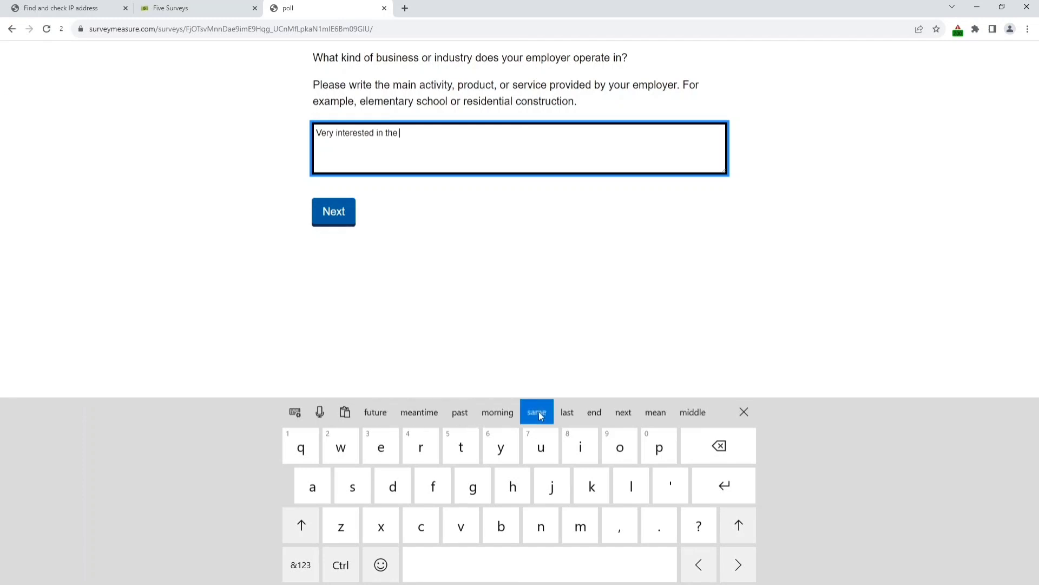
{"action": "left_click", "coordinate": [377, 415]}
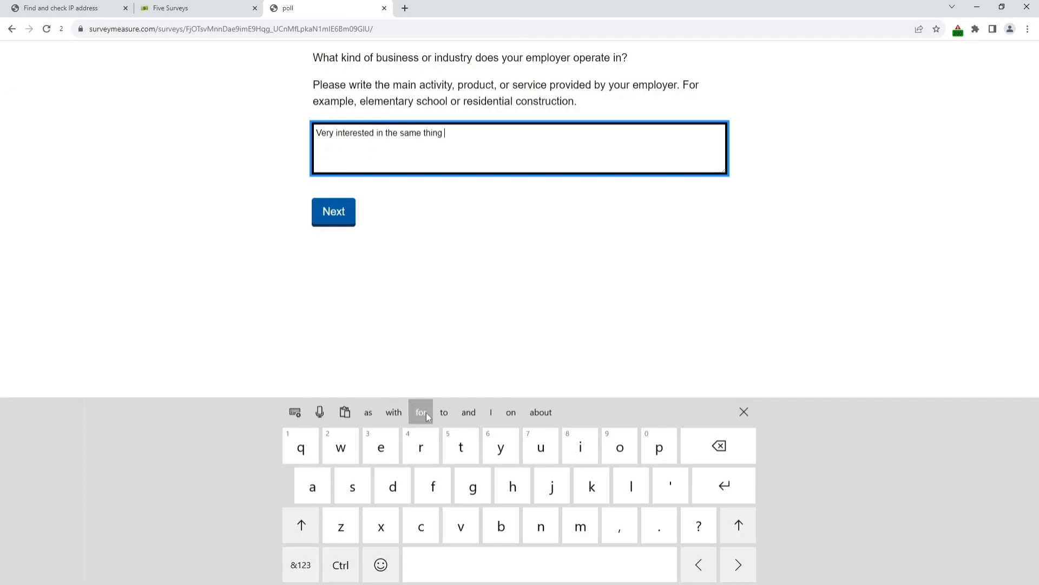
{"action": "left_click", "coordinate": [426, 414]}
{"action": "left_click", "coordinate": [429, 413]}
{"action": "left_click", "coordinate": [433, 413]}
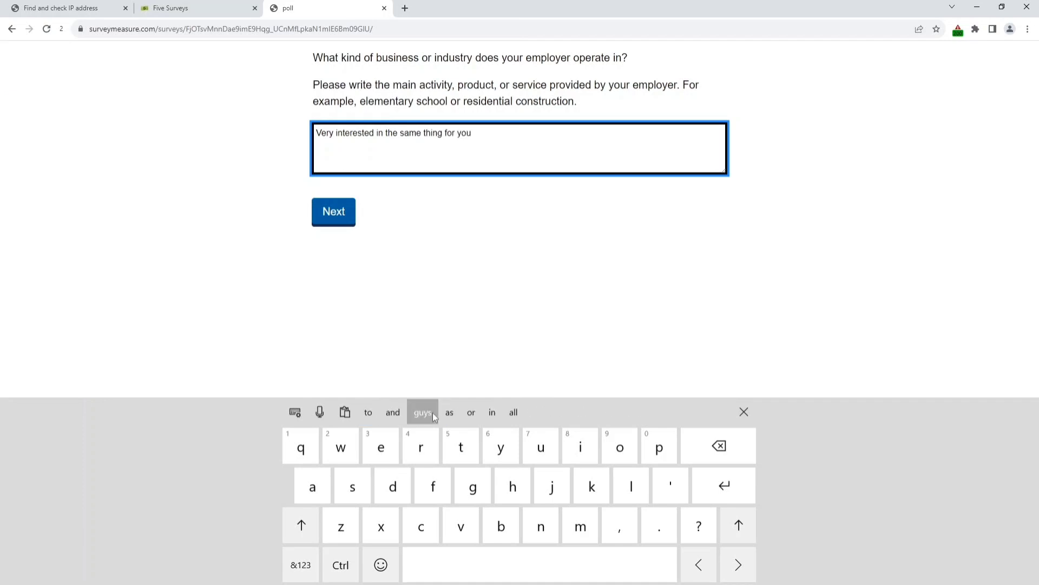
{"action": "left_click", "coordinate": [557, 415]}
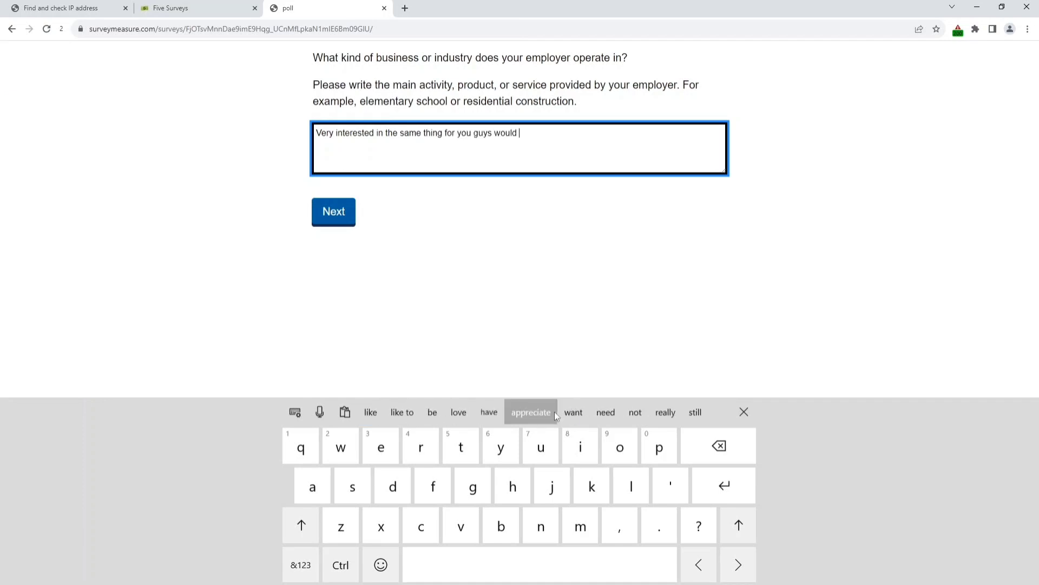
{"action": "left_click", "coordinate": [523, 418]}
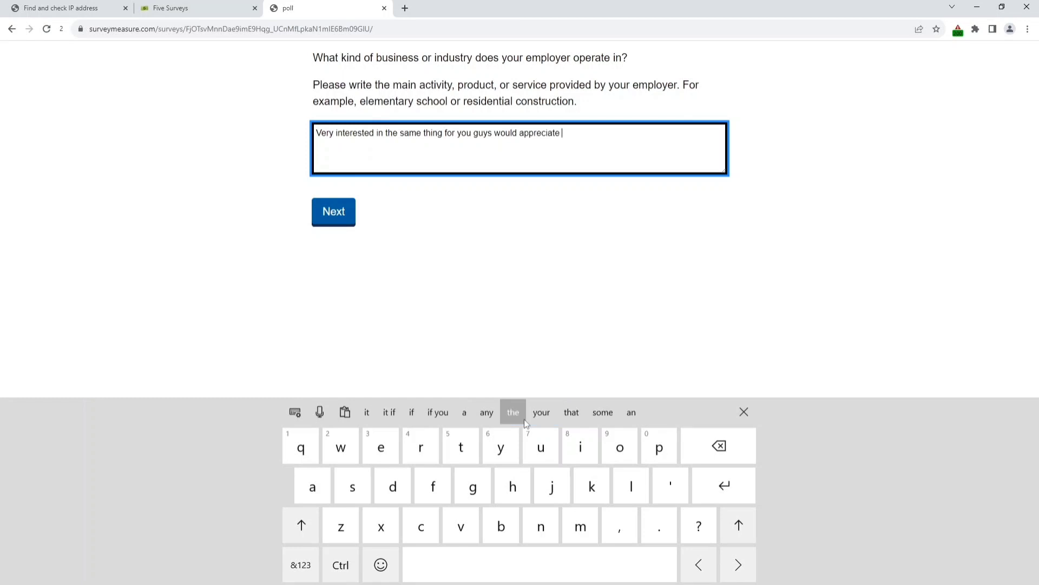
{"action": "type", "text": "g"}
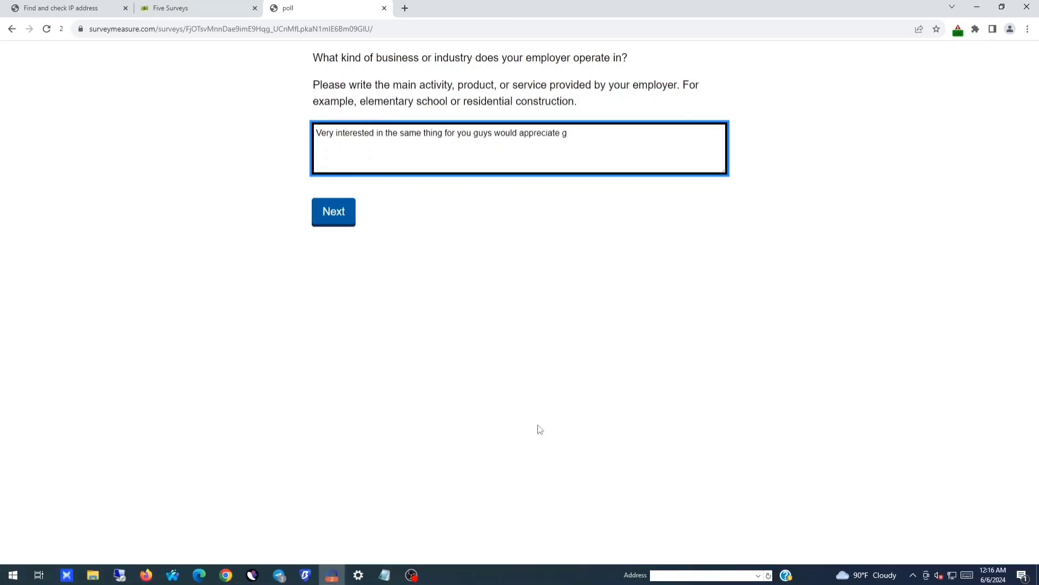
{"action": "type", "text": "ood"}
{"action": "left_click", "coordinate": [345, 219]}
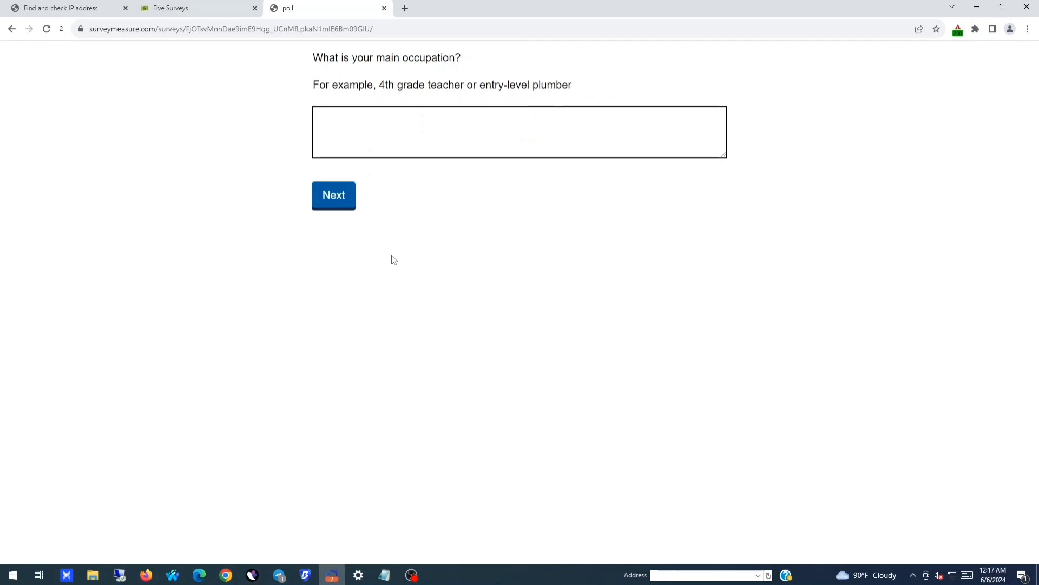
Step: Enter "very good it this now." as the main occupation and submit the answer
{"action": "left_click", "coordinate": [378, 126]}
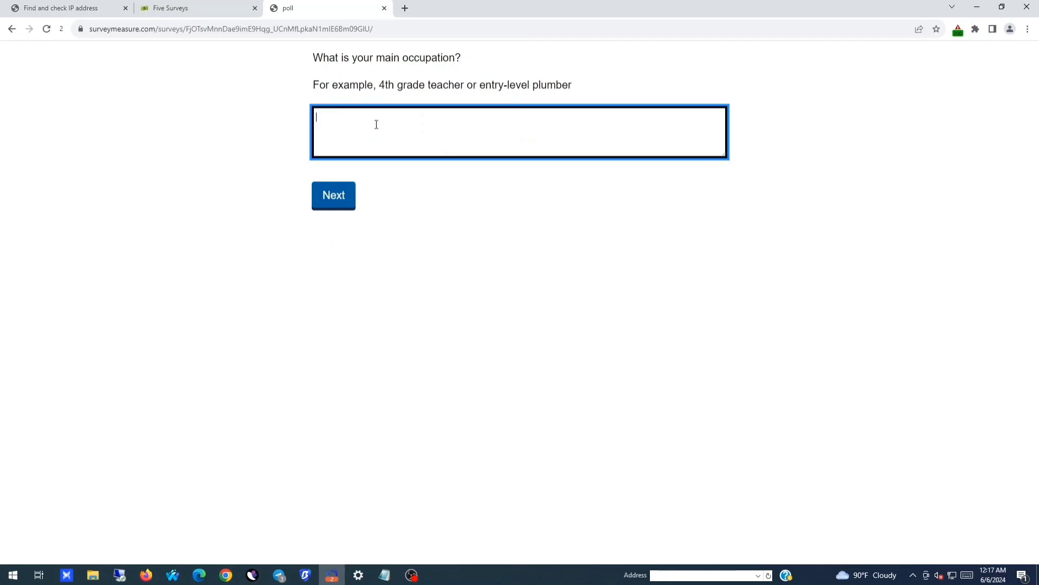
{"action": "type", "text": "very good it this n"}
{"action": "type", "text": "ow."}
{"action": "left_click", "coordinate": [342, 205]}
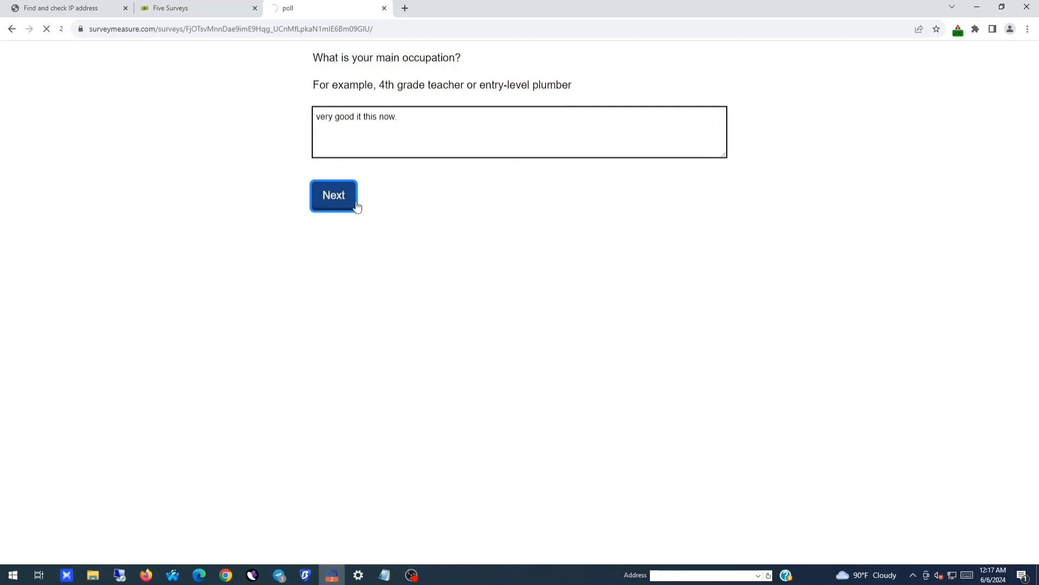
Step: Answer the occupation's activities and duties question with "Very cool thanks again man and man that works good." and submit it
{"action": "left_click", "coordinate": [388, 157]}
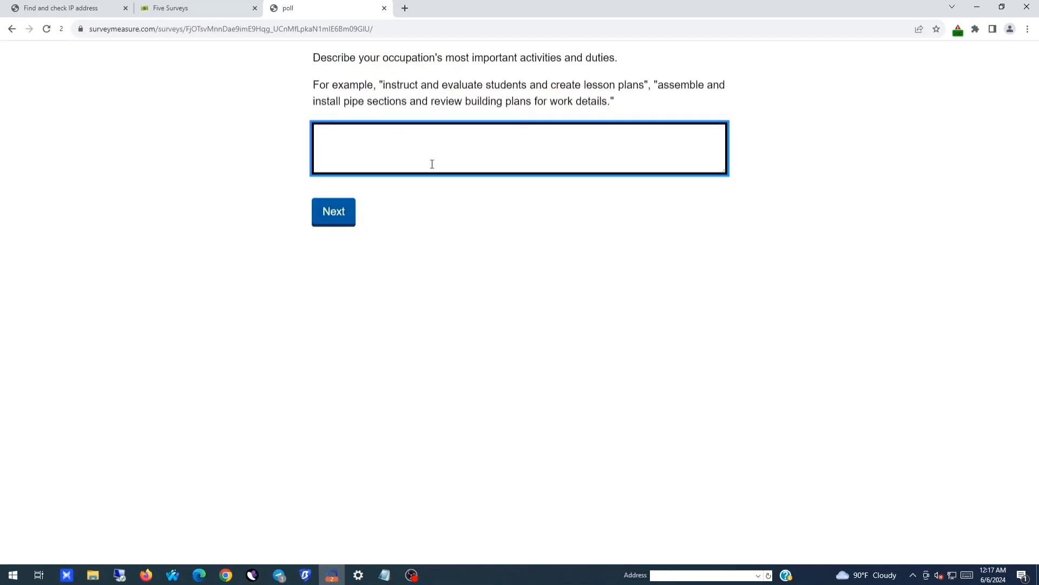
{"action": "left_click", "coordinate": [967, 575]}
{"action": "left_click", "coordinate": [461, 525]}
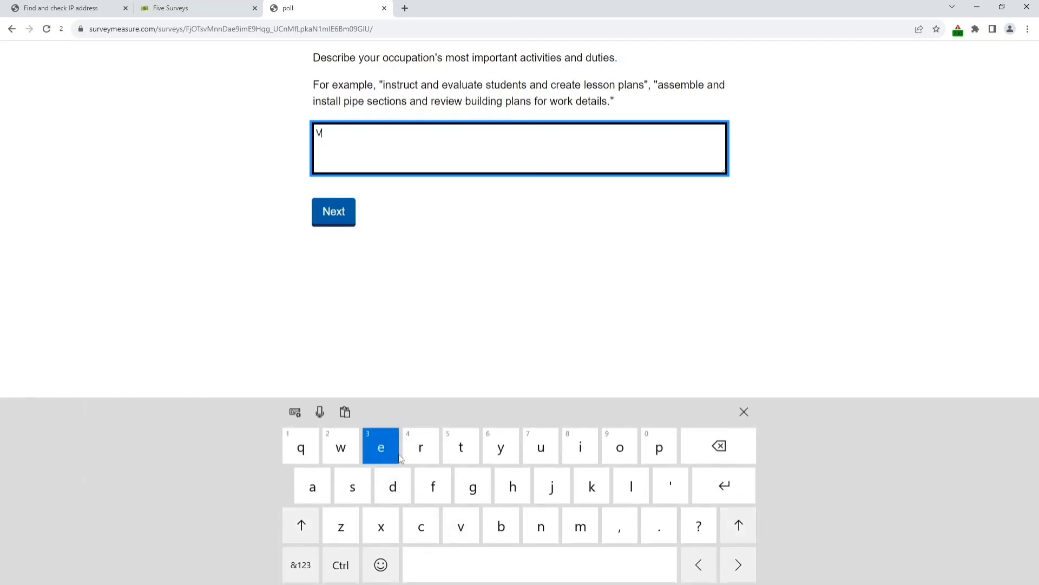
{"action": "left_click", "coordinate": [380, 447]}
{"action": "left_click", "coordinate": [421, 446]}
{"action": "left_click", "coordinate": [372, 413]}
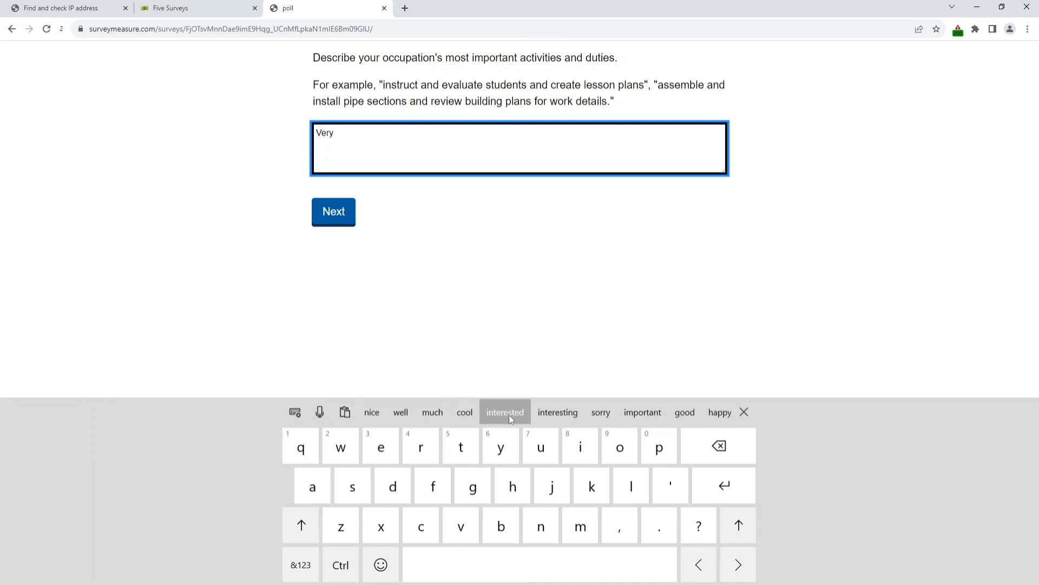
{"action": "left_click", "coordinate": [464, 415]}
{"action": "left_click", "coordinate": [460, 416]}
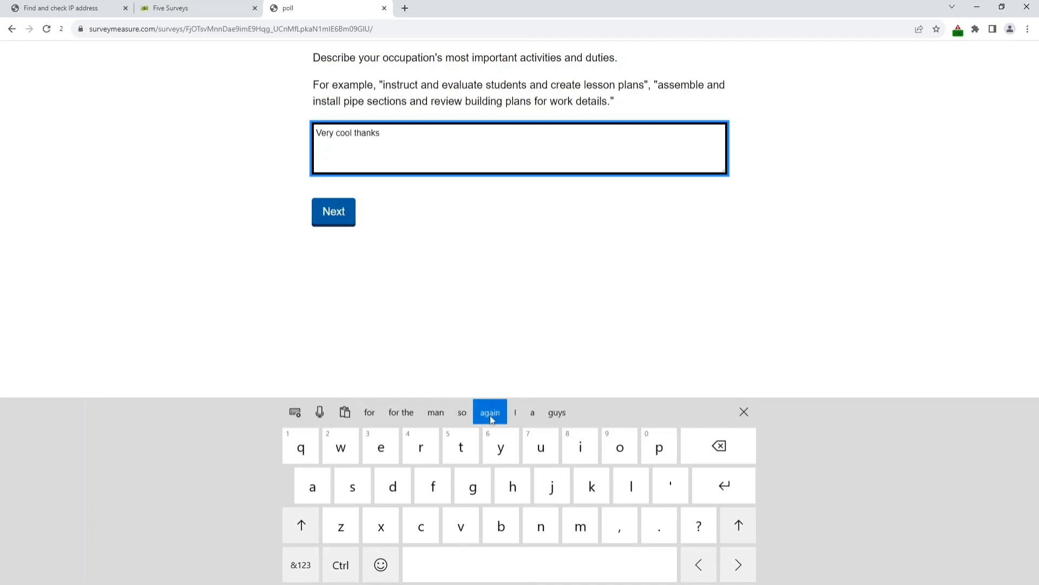
{"action": "left_click", "coordinate": [490, 415]}
{"action": "left_click", "coordinate": [507, 414]}
{"action": "left_click", "coordinate": [537, 412]}
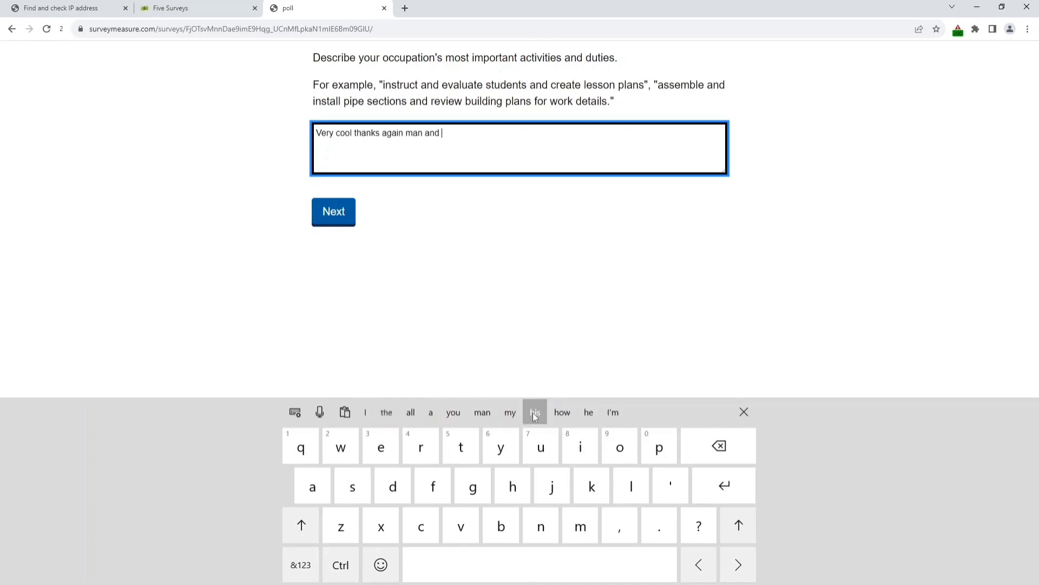
{"action": "left_click", "coordinate": [482, 412]}
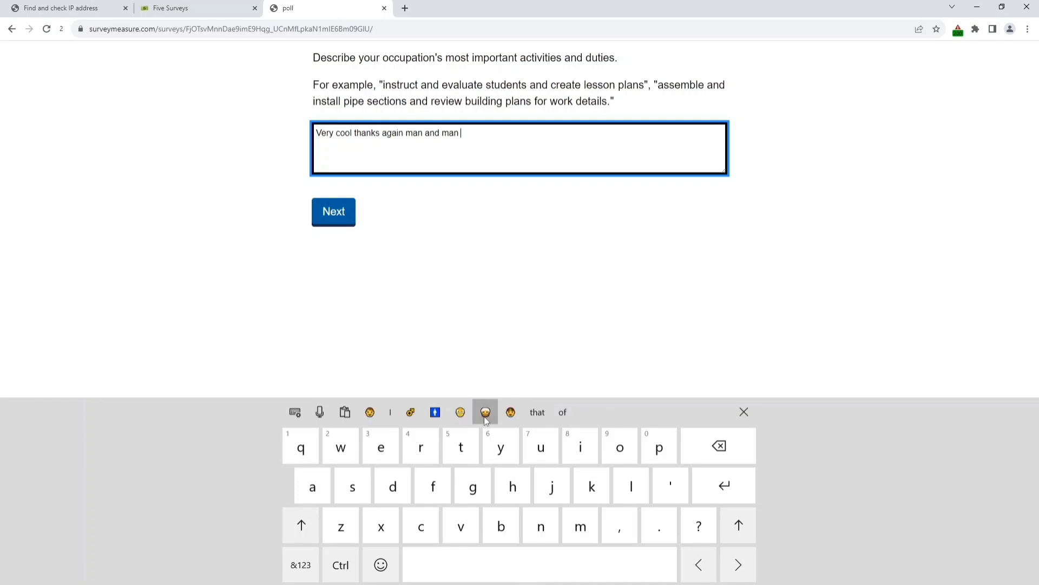
{"action": "left_click", "coordinate": [537, 412]}
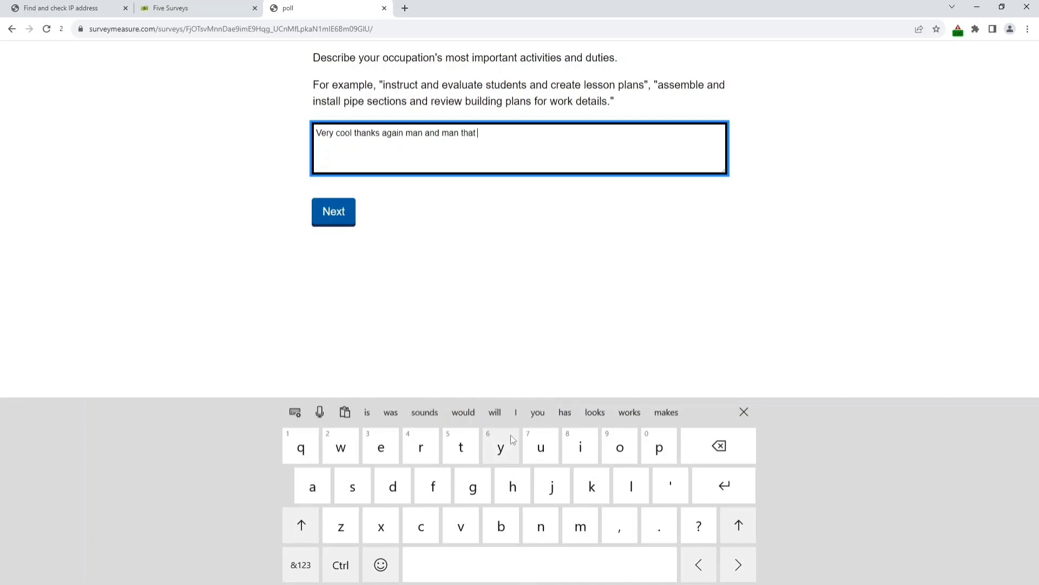
{"action": "left_click", "coordinate": [628, 414]}
{"action": "type", "text": "good."}
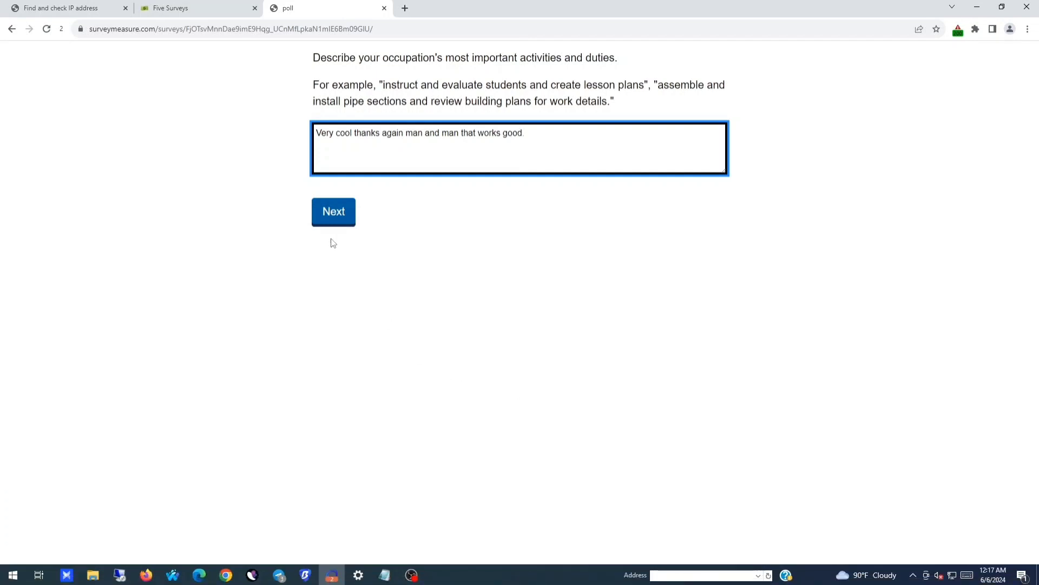
{"action": "left_click", "coordinate": [325, 222]}
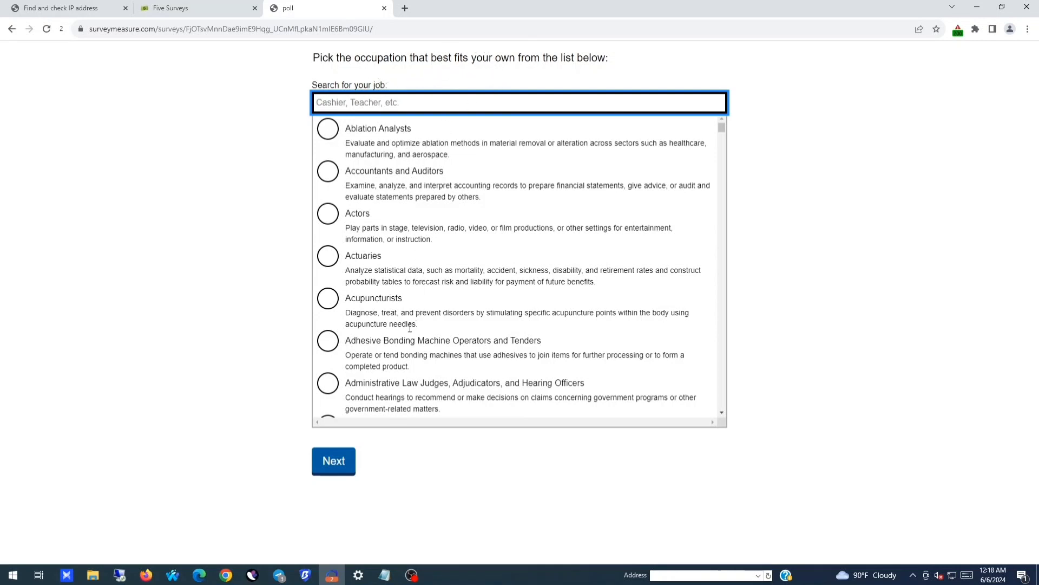
Step: Choose "Advertising and Promotions Managers" as the best-fitting occupation and submit the answer
{"action": "scroll", "coordinate": [407, 353], "scroll_direction": "down", "scroll_amount": 1}
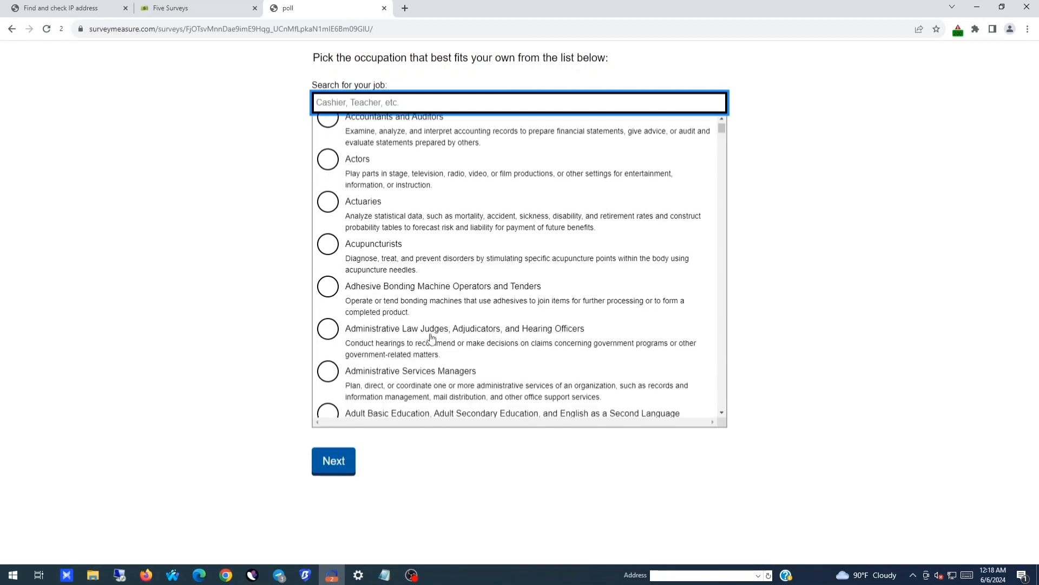
{"action": "scroll", "coordinate": [427, 339], "scroll_direction": "down", "scroll_amount": 1}
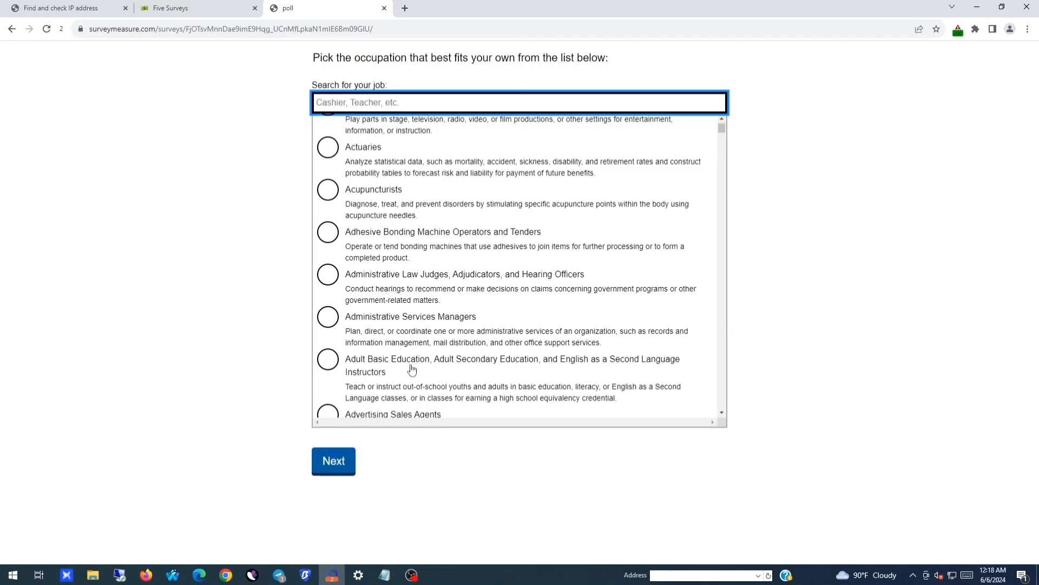
{"action": "scroll", "coordinate": [412, 369], "scroll_direction": "down", "scroll_amount": 3}
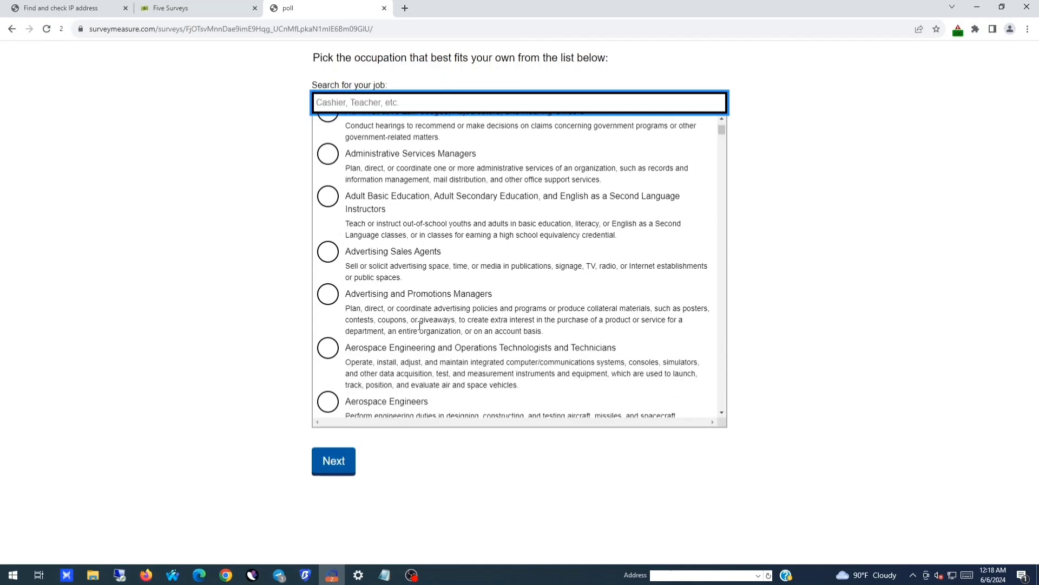
{"action": "left_click", "coordinate": [328, 294]}
{"action": "scroll", "coordinate": [383, 349], "scroll_direction": "down", "scroll_amount": 1}
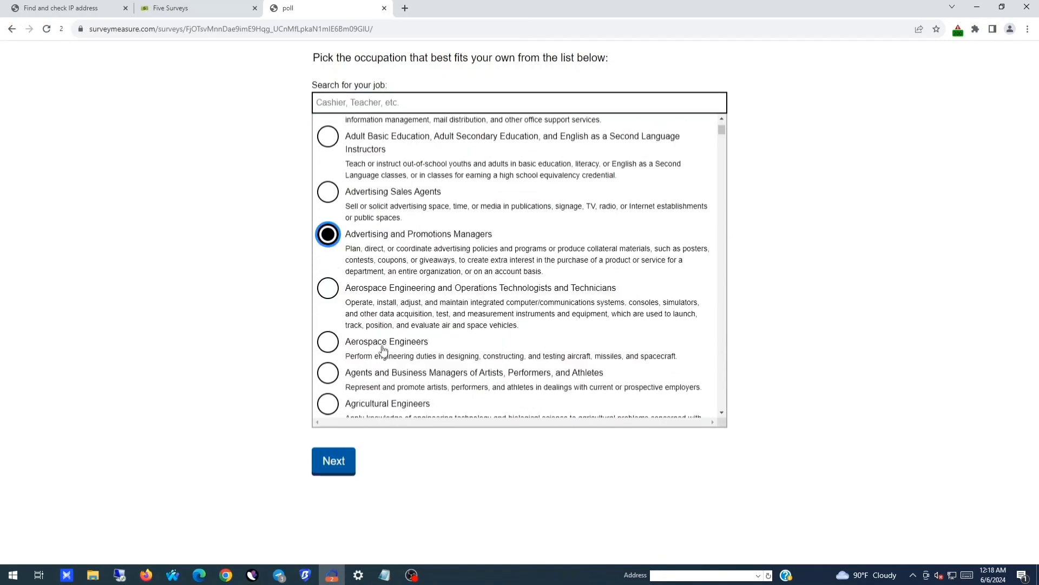
{"action": "scroll", "coordinate": [383, 349], "scroll_direction": "down", "scroll_amount": 4}
{"action": "left_click", "coordinate": [333, 460]}
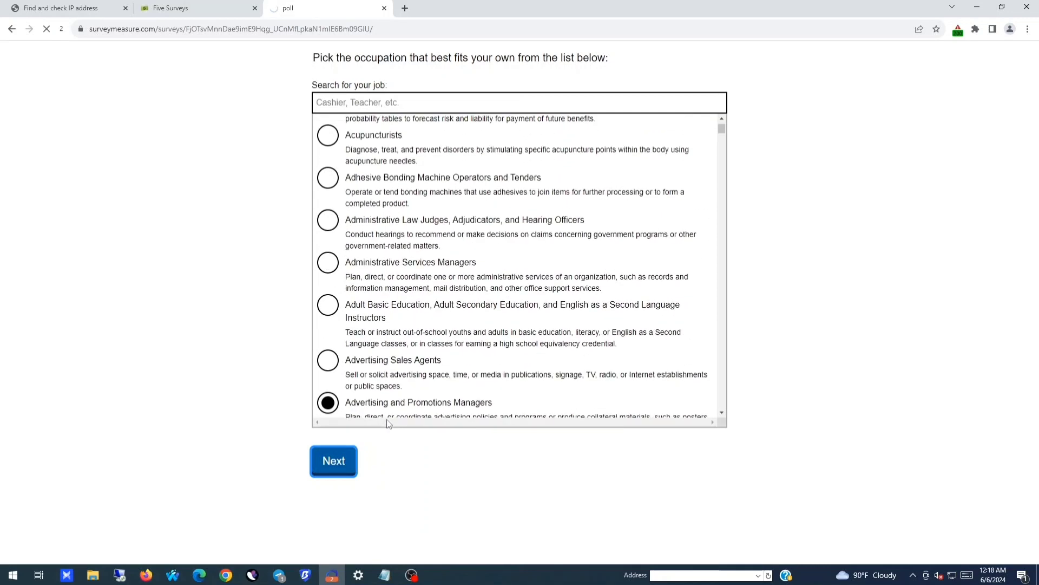
{"action": "scroll", "coordinate": [393, 406], "scroll_direction": "up", "scroll_amount": 3}
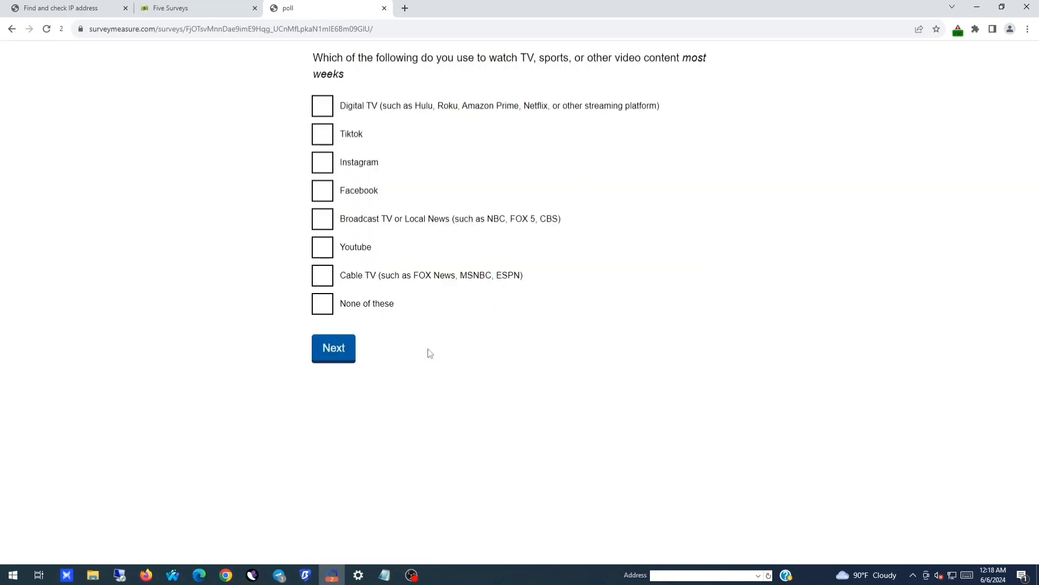
Step: Select Facebook, Instagram, Digital TV, Youtube and Cable TV as the video sources used most weeks and submit the answer
{"action": "left_click", "coordinate": [328, 190]}
{"action": "left_click", "coordinate": [324, 159]}
{"action": "left_click", "coordinate": [323, 108]}
{"action": "left_click", "coordinate": [325, 246]}
{"action": "left_click", "coordinate": [332, 275]}
{"action": "left_click", "coordinate": [343, 352]}
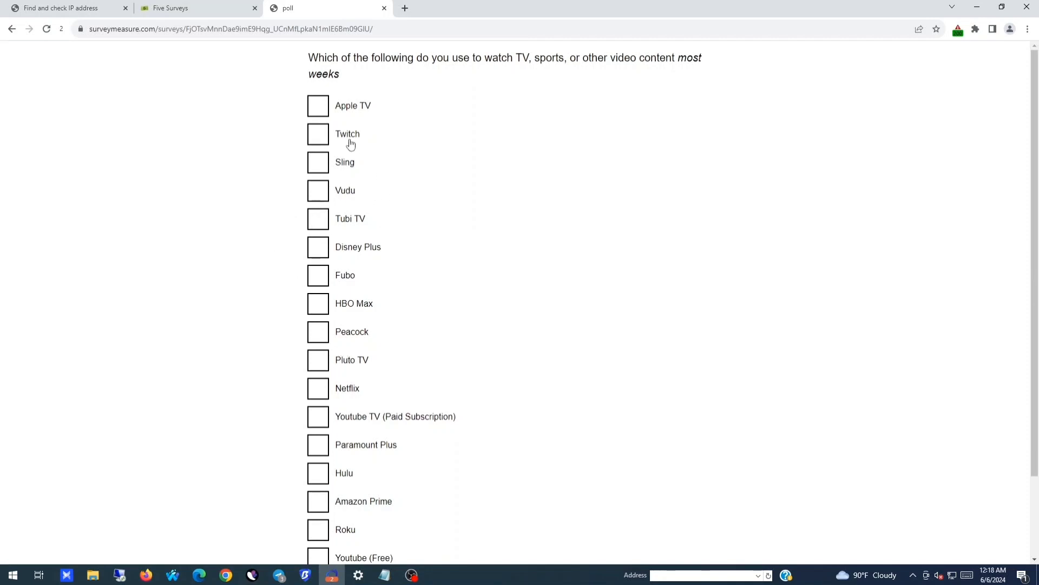
Step: Select Apple TV, Netflix, HBO Max, Youtube (Free) and Amazon Prime as the services watched most weeks and submit the answer
{"action": "left_click", "coordinate": [322, 110]}
{"action": "scroll", "coordinate": [402, 382], "scroll_direction": "down", "scroll_amount": 1}
{"action": "scroll", "coordinate": [402, 382], "scroll_direction": "down", "scroll_amount": 2}
{"action": "left_click", "coordinate": [318, 291]}
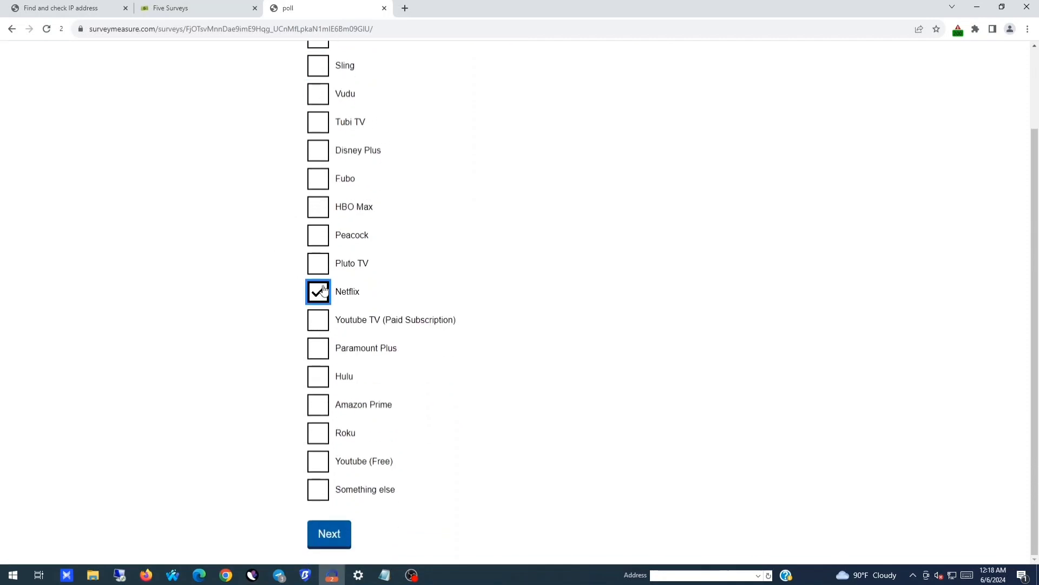
{"action": "left_click", "coordinate": [327, 210]}
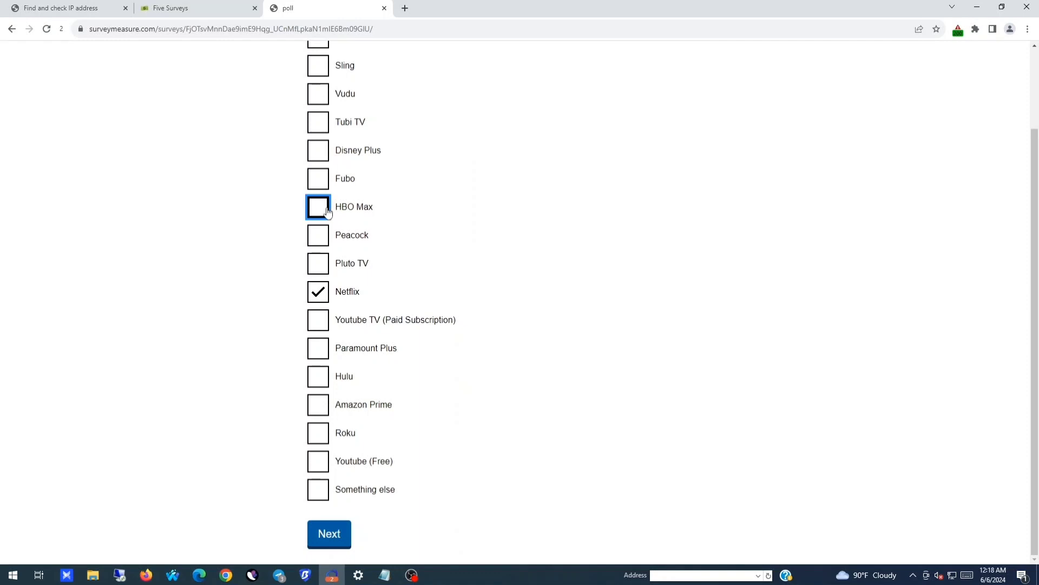
{"action": "left_click", "coordinate": [350, 461]}
{"action": "left_click", "coordinate": [350, 404]}
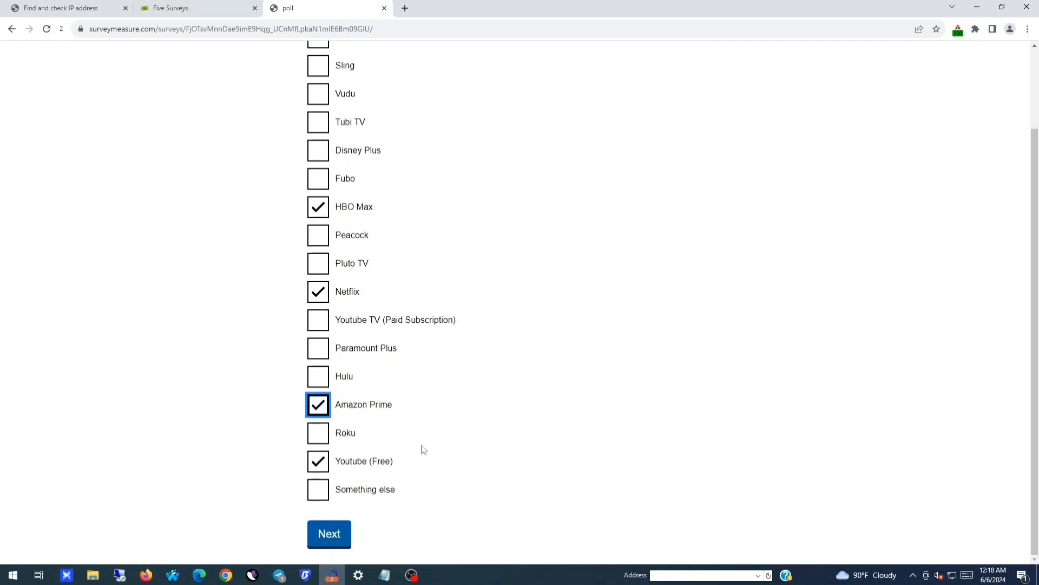
{"action": "left_click", "coordinate": [341, 533]}
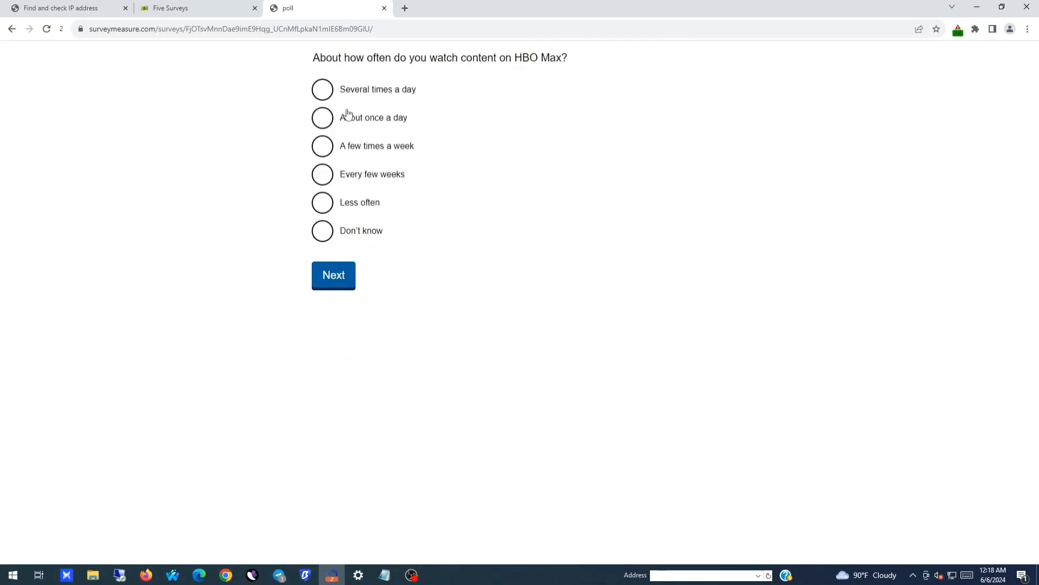
Step: Submit "Several times a day" for how often HBO Max content is watched
{"action": "left_click", "coordinate": [379, 118]}
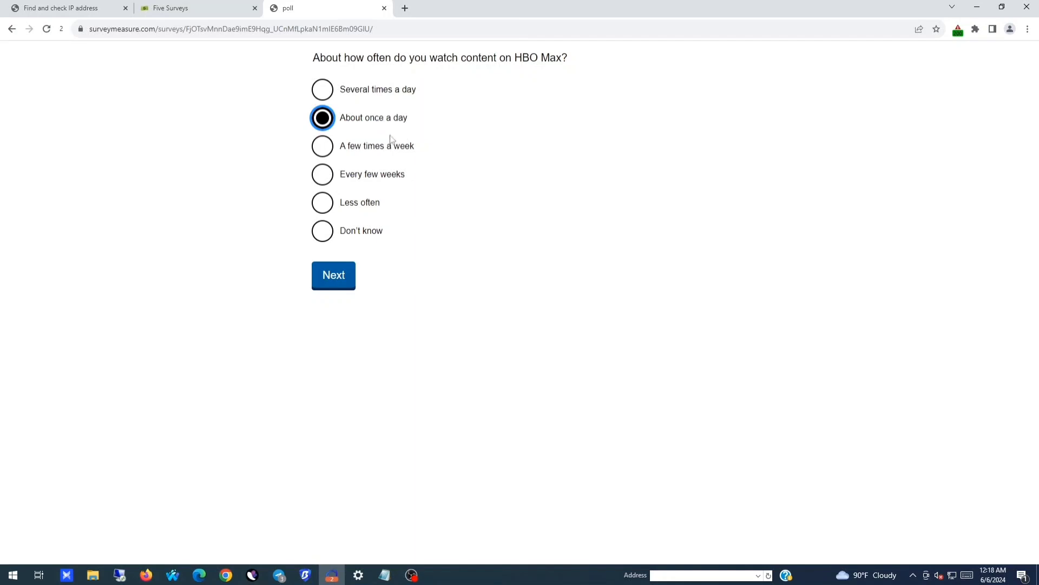
{"action": "left_click", "coordinate": [379, 90]}
{"action": "left_click", "coordinate": [352, 271]}
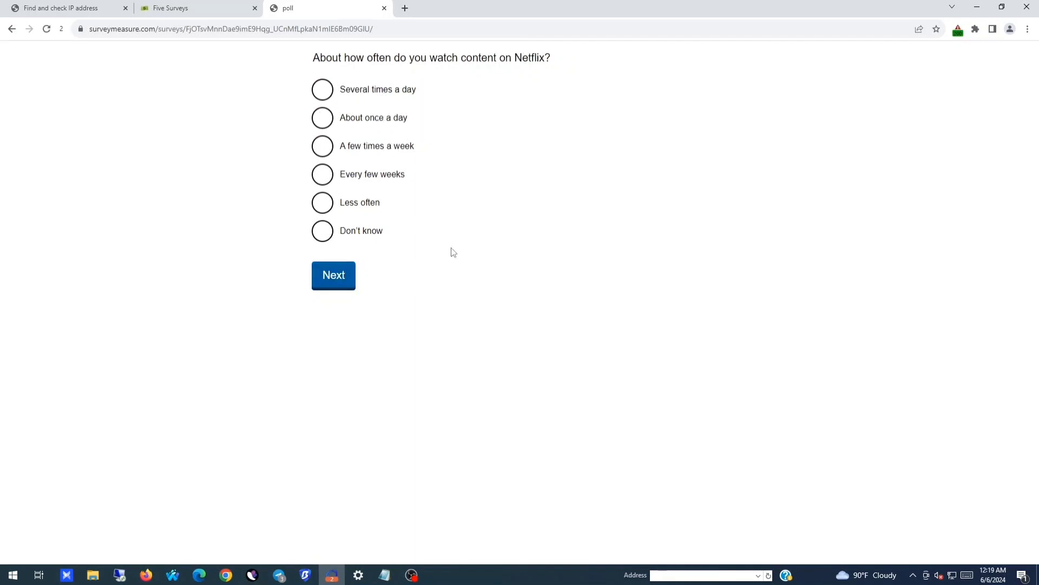
Step: Submit "Several times a day" for how often Netflix content is watched, and answer the question that follows it
{"action": "left_click", "coordinate": [370, 90]}
{"action": "left_click", "coordinate": [340, 269]}
{"action": "left_click", "coordinate": [352, 145]}
{"action": "left_click", "coordinate": [351, 274]}
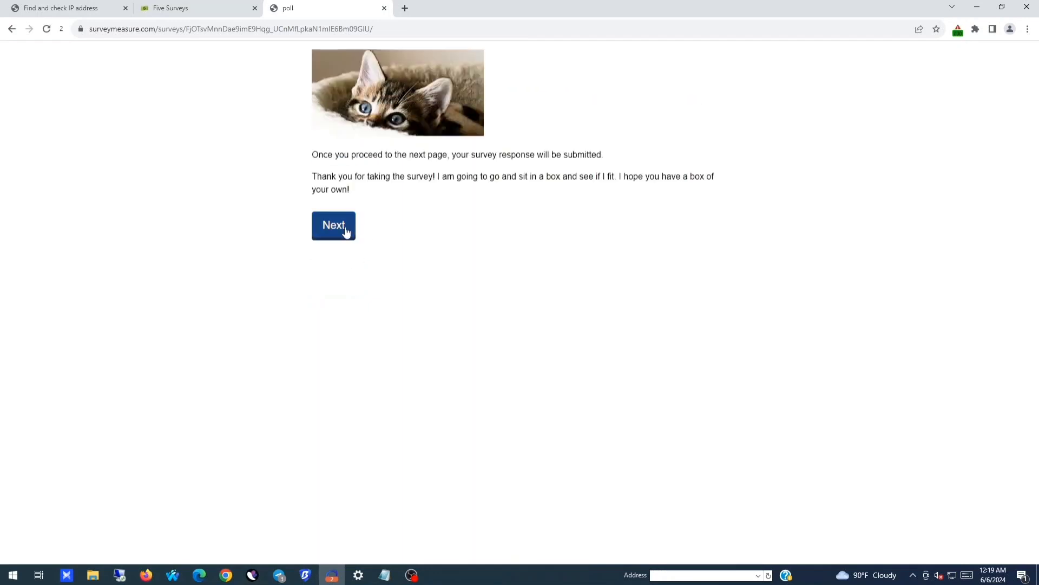
Step: Submit the finished survey response and complete the congratulations dialog without giving a star rating
{"action": "left_click", "coordinate": [338, 232]}
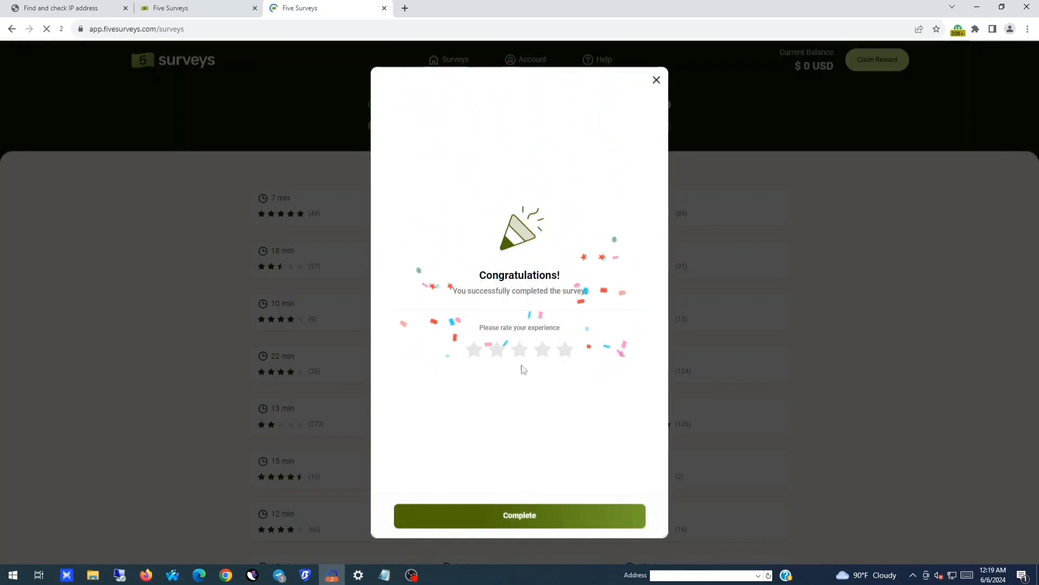
{"action": "triple_click", "coordinate": [492, 278]}
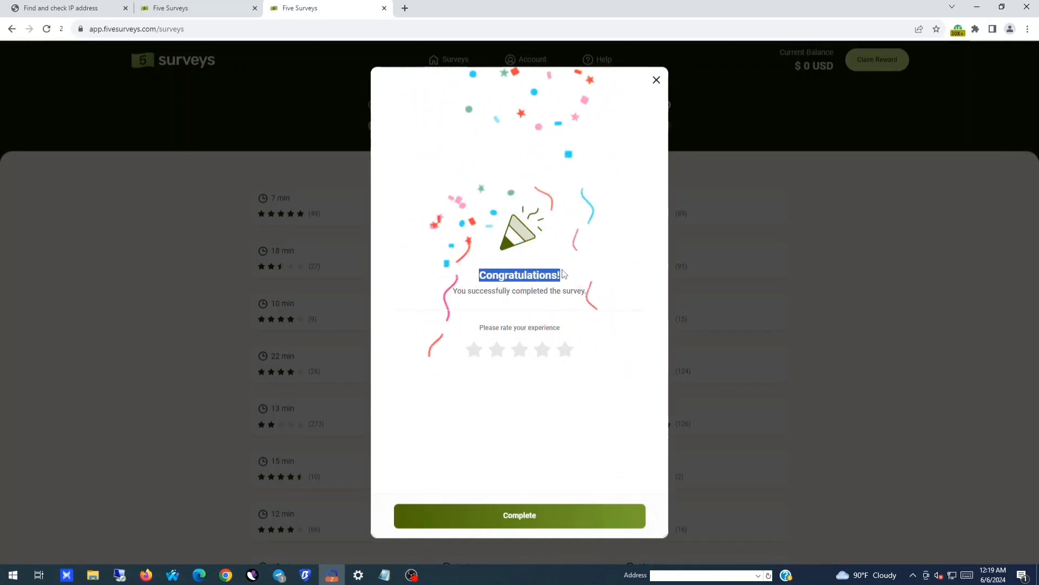
{"action": "left_click", "coordinate": [587, 332]}
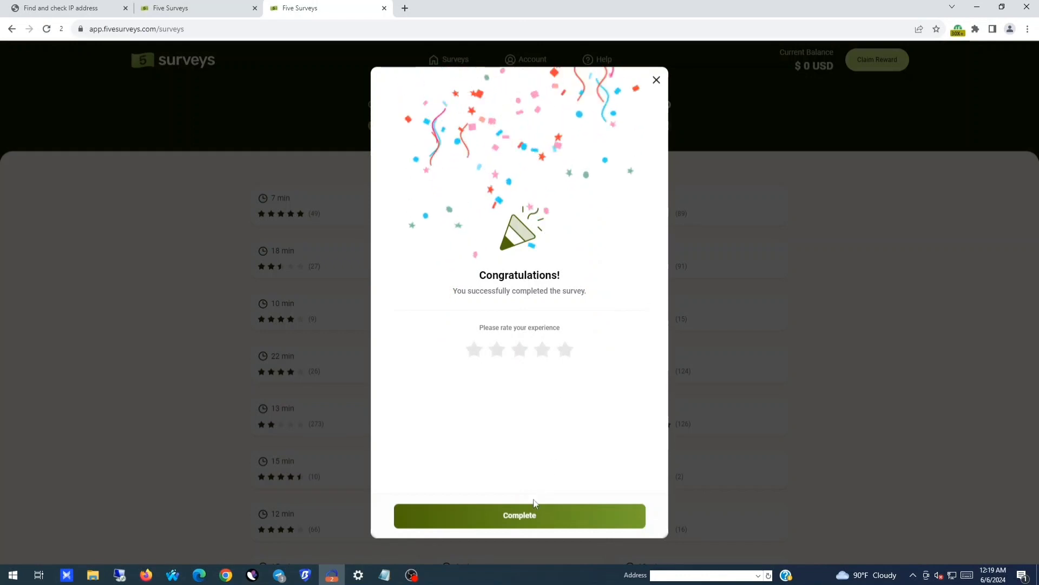
{"action": "left_click", "coordinate": [524, 512]}
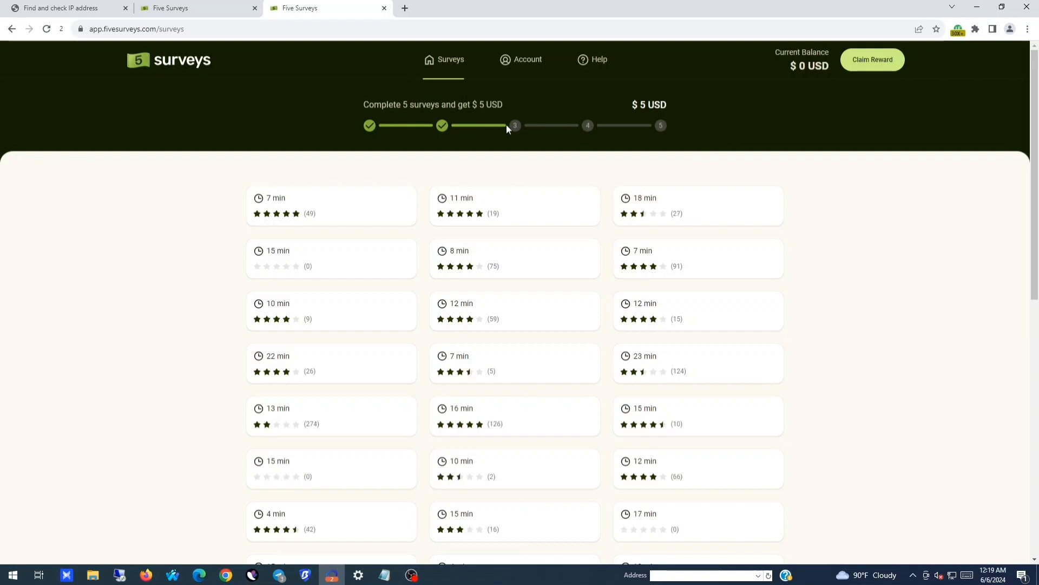
{"action": "scroll", "coordinate": [394, 265], "scroll_direction": "down", "scroll_amount": 4}
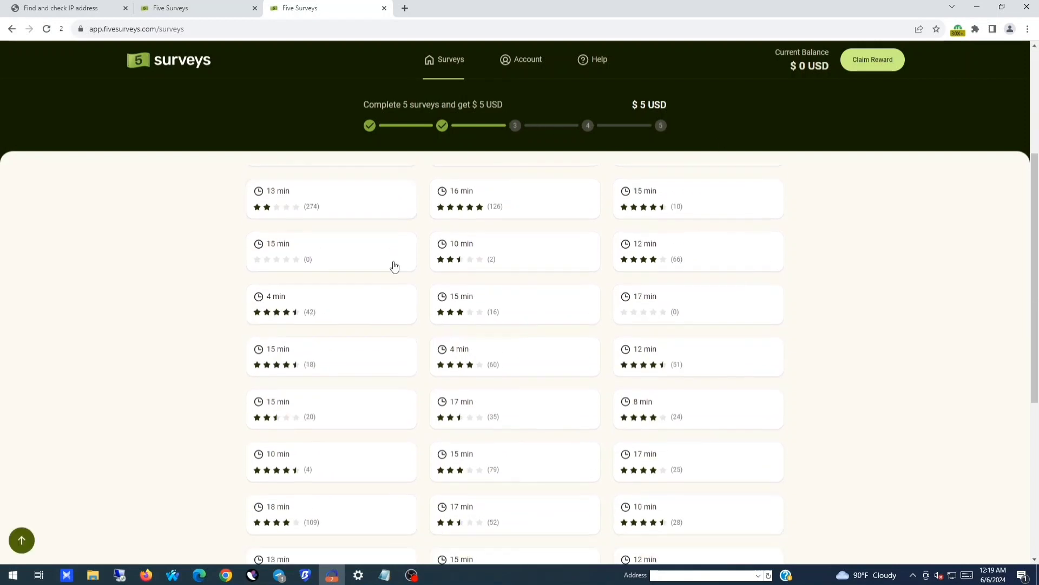
{"action": "scroll", "coordinate": [394, 266], "scroll_direction": "down", "scroll_amount": 2}
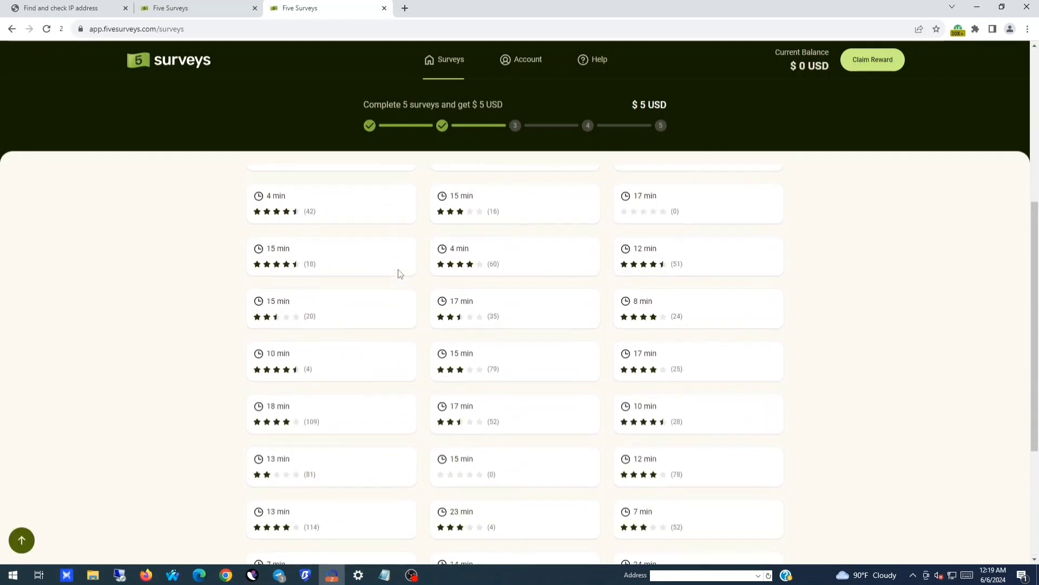
{"action": "scroll", "coordinate": [401, 273], "scroll_direction": "up", "scroll_amount": 6}
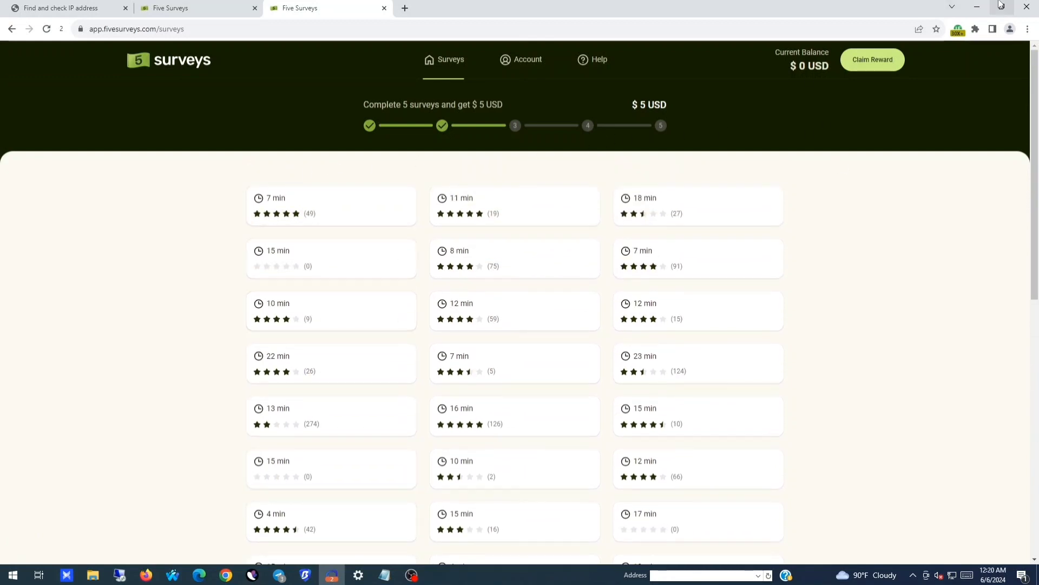
Step: Minimize the browser window and refresh the Windows desktop
{"action": "left_click", "coordinate": [978, 8]}
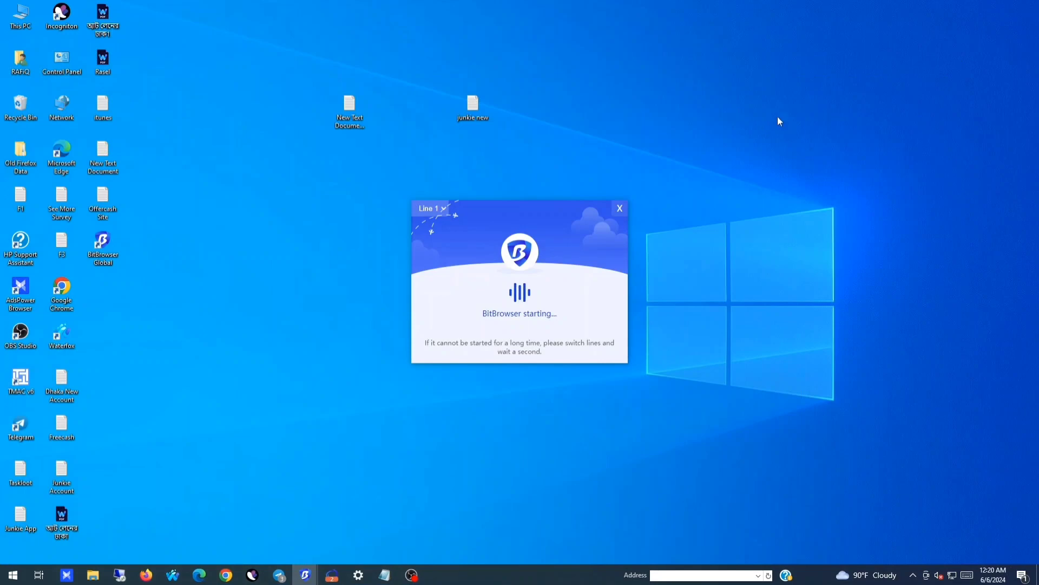
{"action": "right_click", "coordinate": [751, 124]}
{"action": "left_click", "coordinate": [748, 144]}
{"action": "right_click", "coordinate": [747, 144]}
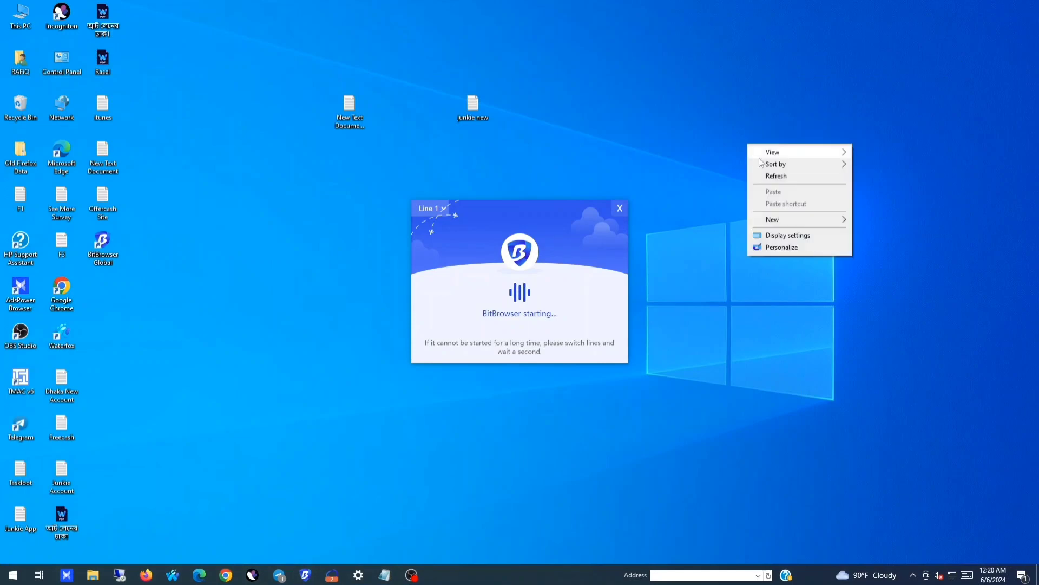
{"action": "left_click", "coordinate": [777, 177]}
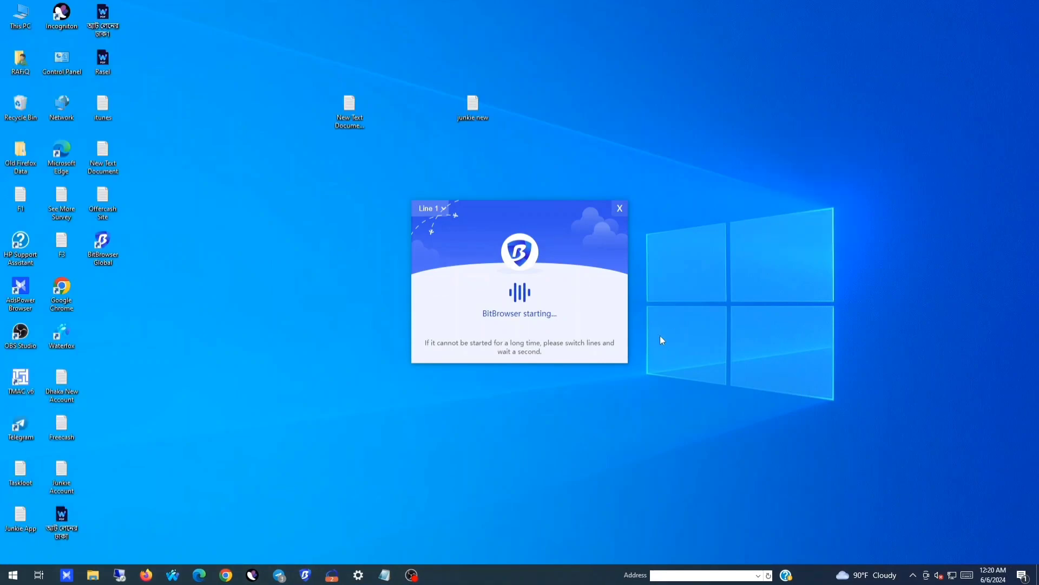